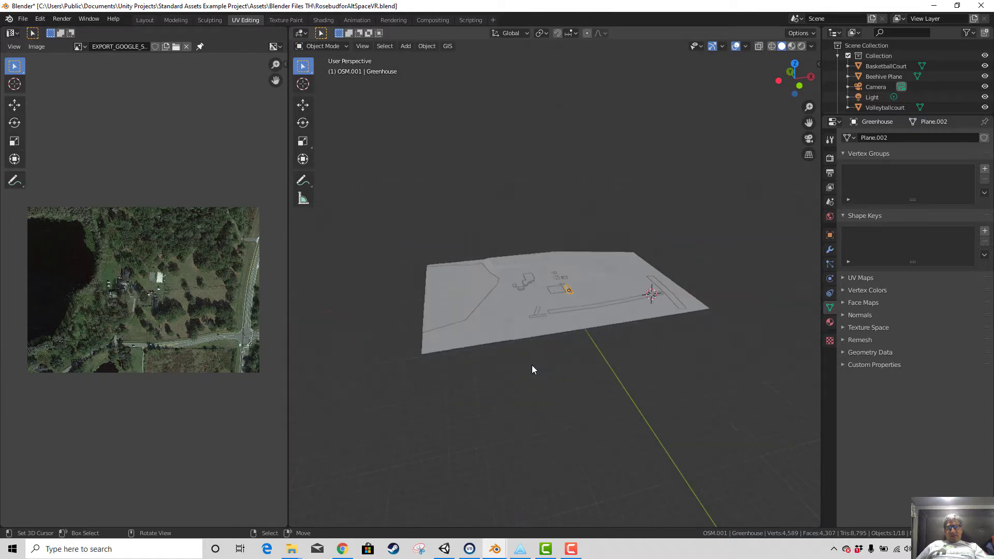
{"action": "scroll", "coordinate": [530, 373], "scroll_direction": "up", "scroll_amount": 4}
{"action": "scroll", "coordinate": [529, 372], "scroll_direction": "down", "scroll_amount": 2}
{"action": "left_click_drag", "start_coordinate": [565, 358], "coordinate": [570, 400]}
{"action": "key", "text": "ctrl+z"}
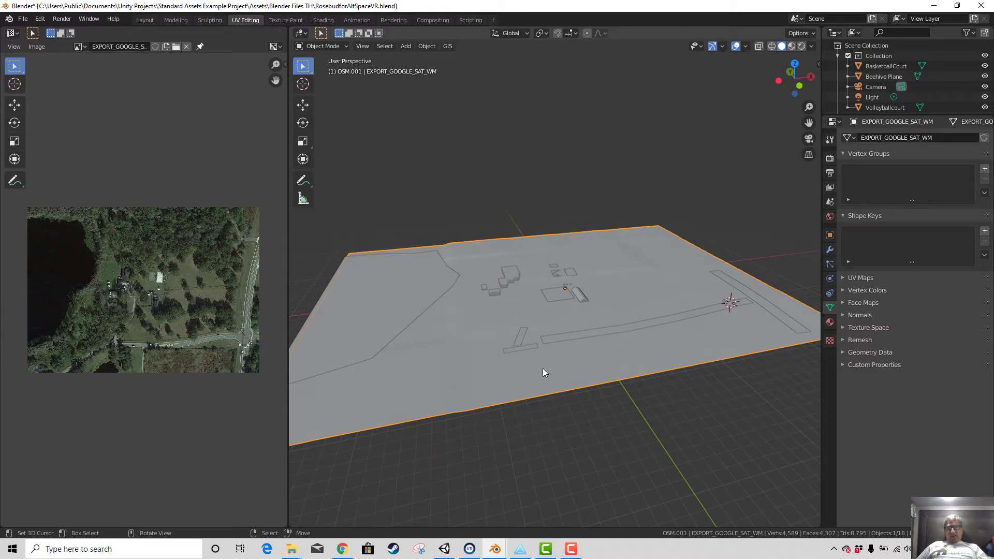
{"action": "scroll", "coordinate": [560, 385], "scroll_direction": "down", "scroll_amount": 4}
{"action": "scroll", "coordinate": [549, 382], "scroll_direction": "up", "scroll_amount": 5}
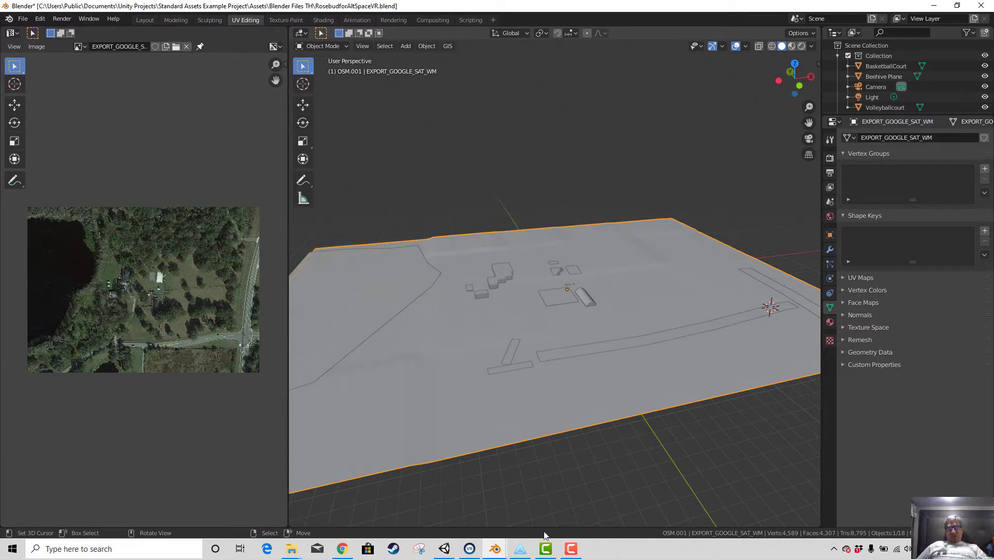
Switch to the Unity scene and examine the area around the greenhouse, house and driveway from the top view.
{"action": "left_click", "coordinate": [445, 549]}
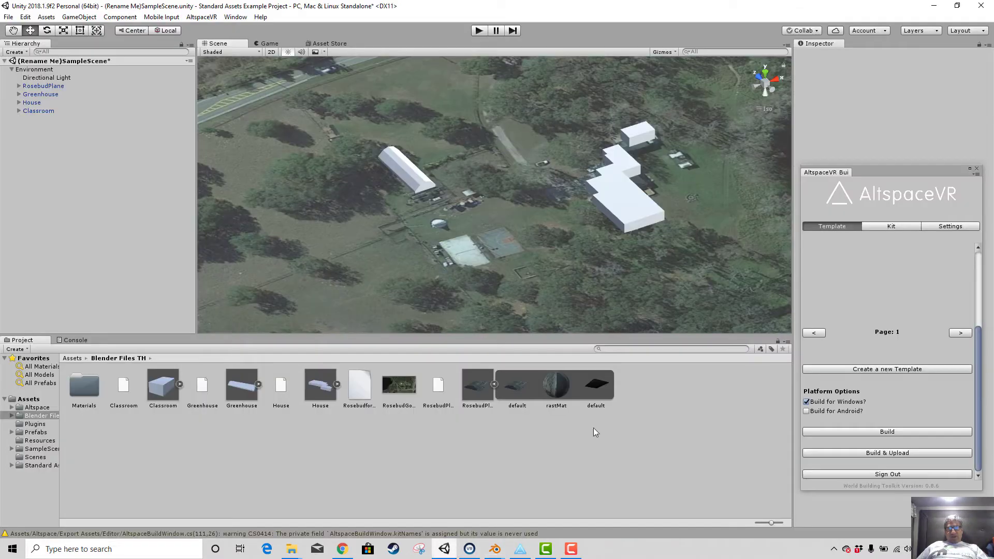
{"action": "scroll", "coordinate": [536, 323], "scroll_direction": "down", "scroll_amount": 2}
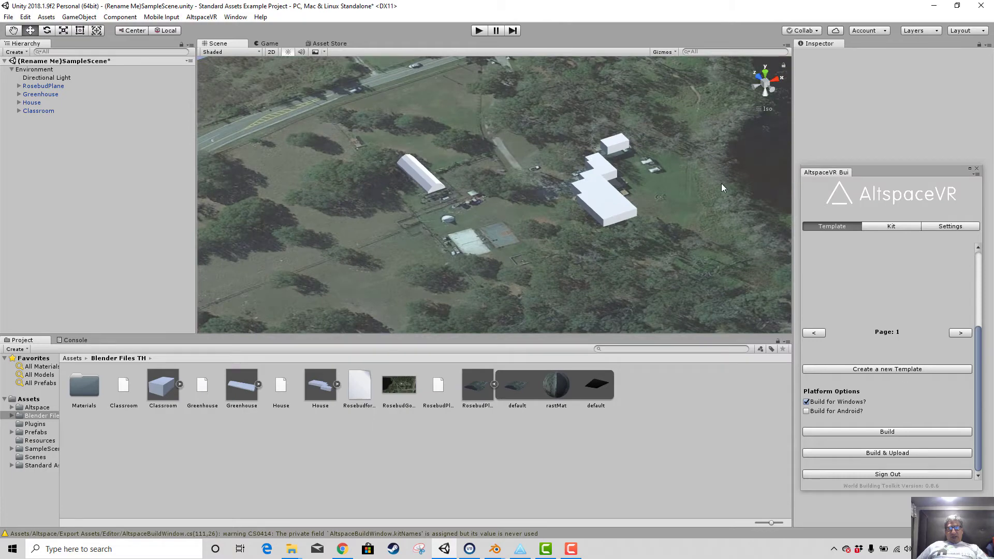
{"action": "left_click", "coordinate": [765, 72]}
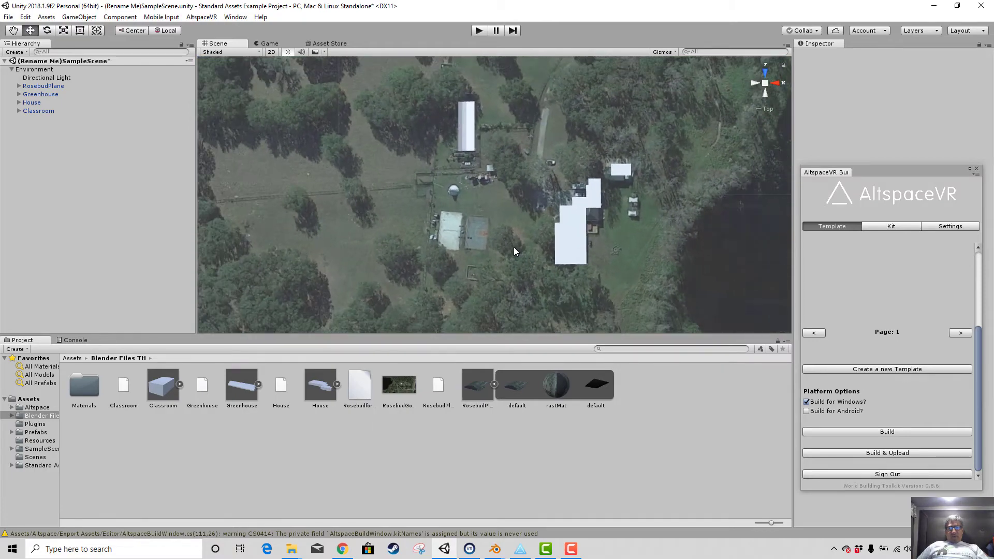
{"action": "scroll", "coordinate": [514, 252], "scroll_direction": "up", "scroll_amount": 5}
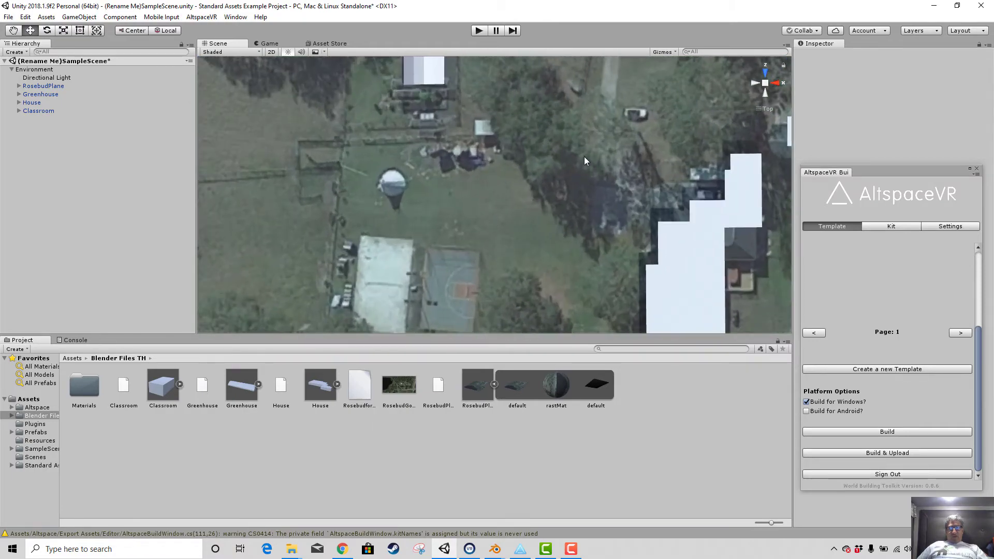
{"action": "scroll", "coordinate": [458, 211], "scroll_direction": "down", "scroll_amount": 1}
{"action": "middle_click_drag", "start_coordinate": [460, 214], "coordinate": [420, 302]}
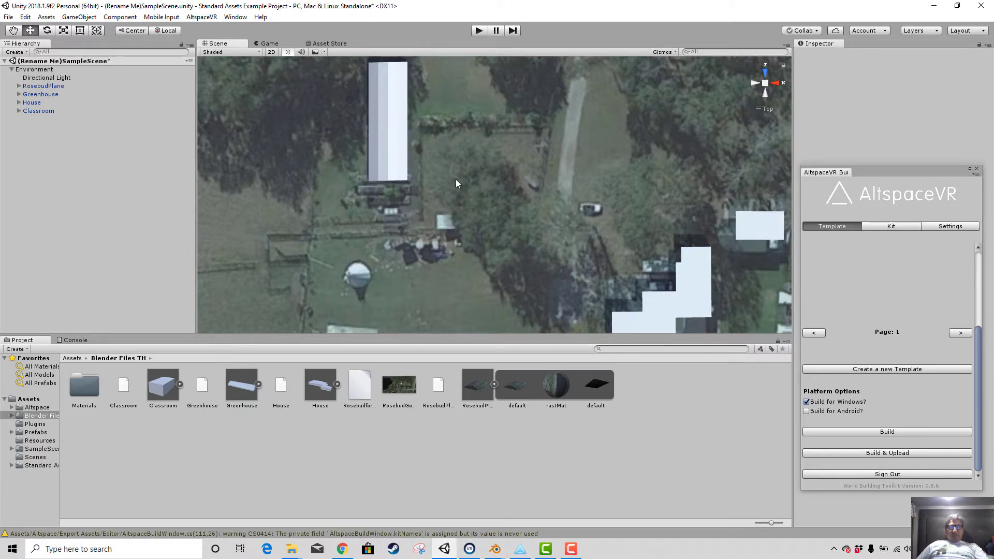
Switch to Chrome, search the web for "3d warehouse" in a new tab and open the 3D Warehouse site.
{"action": "left_click", "coordinate": [343, 548]}
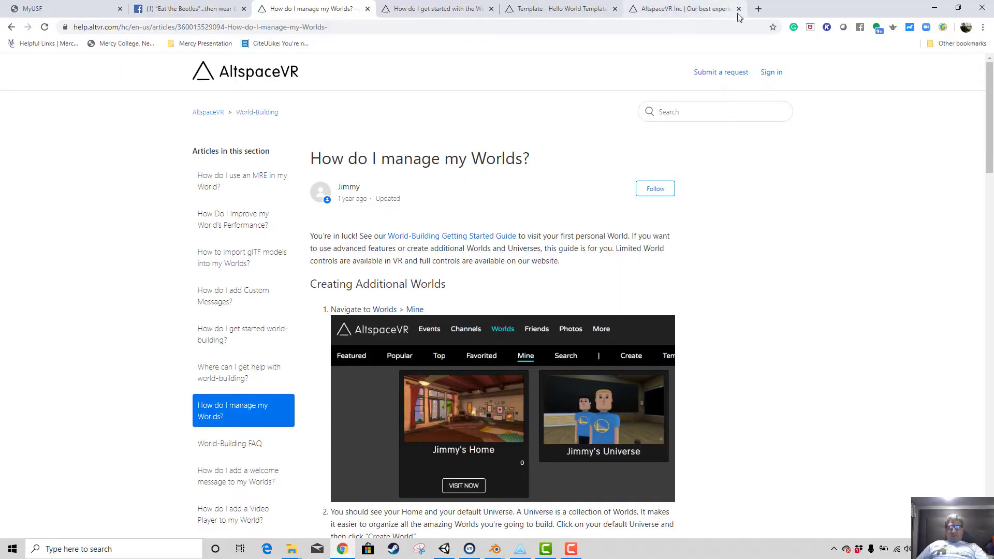
{"action": "left_click", "coordinate": [758, 9]}
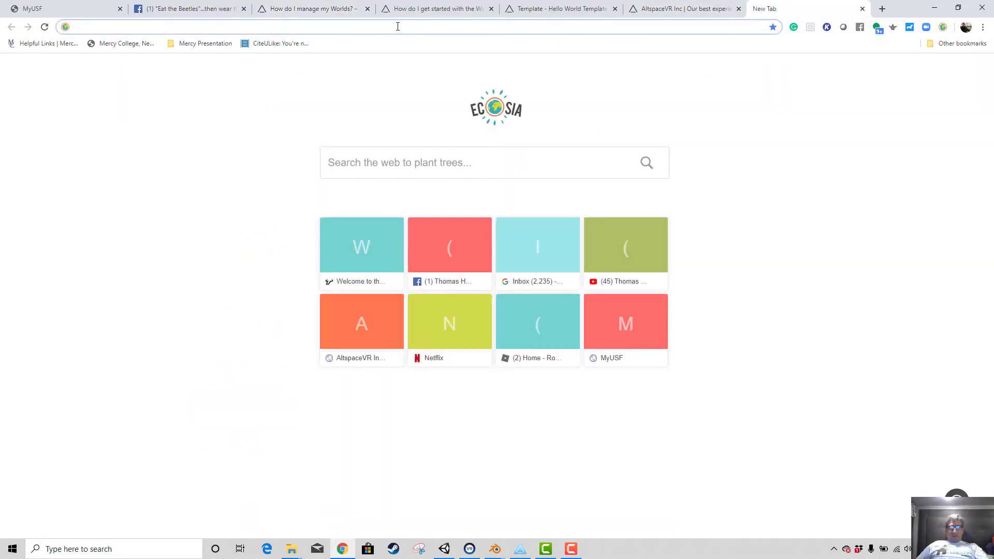
{"action": "type", "text": "3d"}
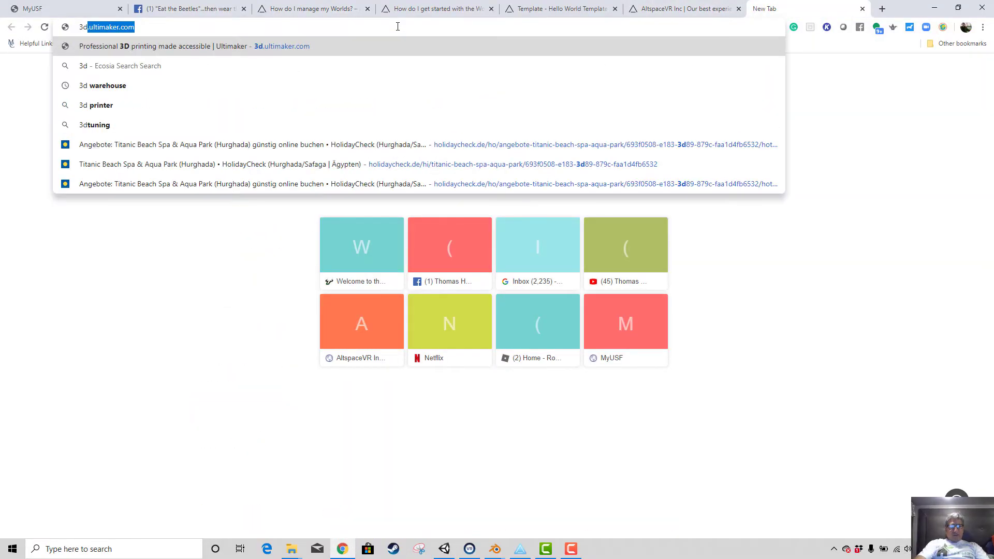
{"action": "type", "text": " warehouse"}
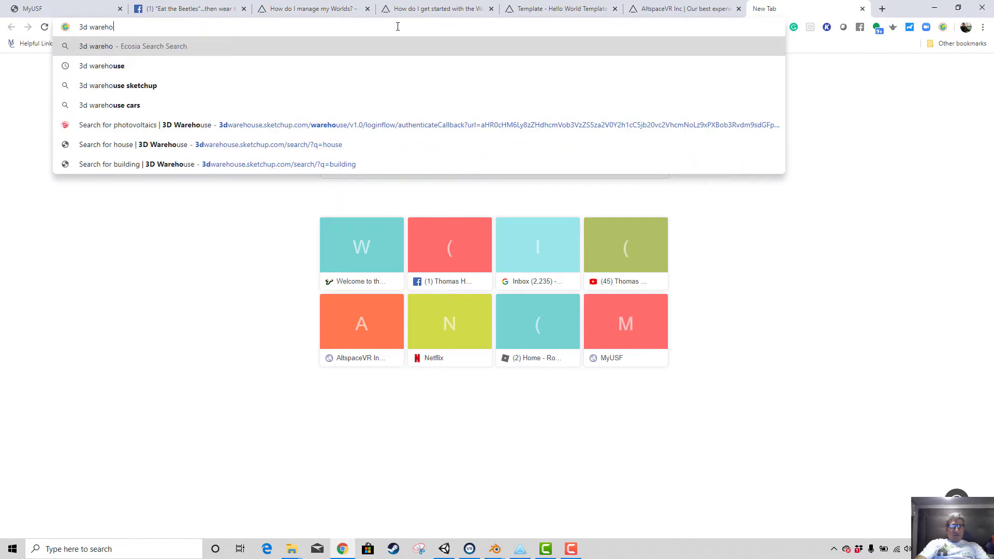
{"action": "key", "text": "Return"}
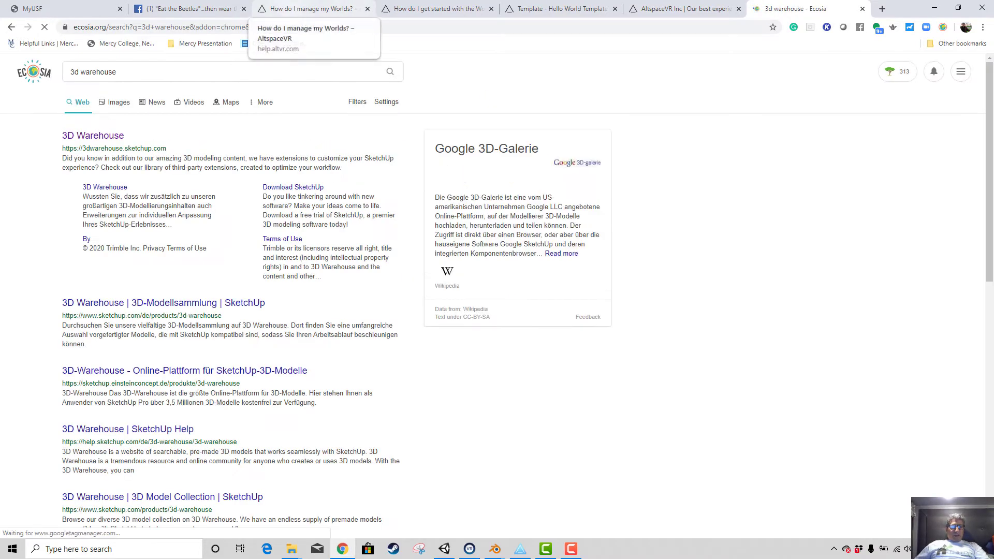
{"action": "left_click", "coordinate": [83, 137]}
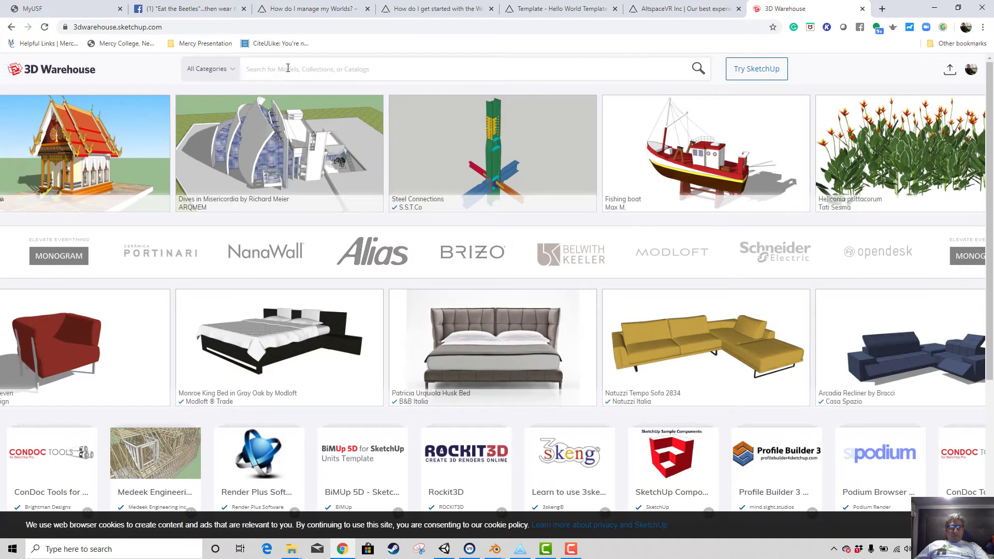
Search the model library for "car" and for "hybrid suv", and look through the models for a suitable vehicle.
{"action": "type", "text": "car"}
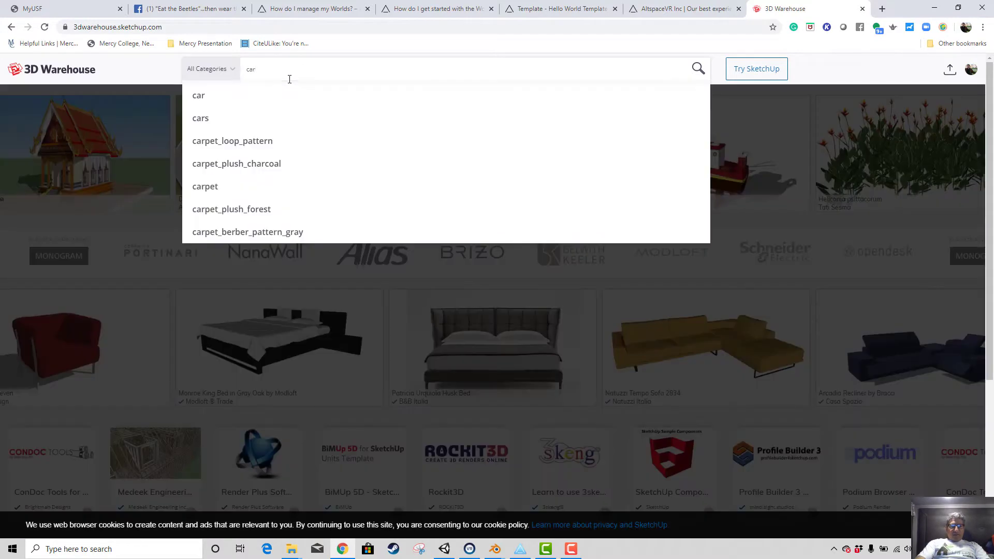
{"action": "key", "text": "Return"}
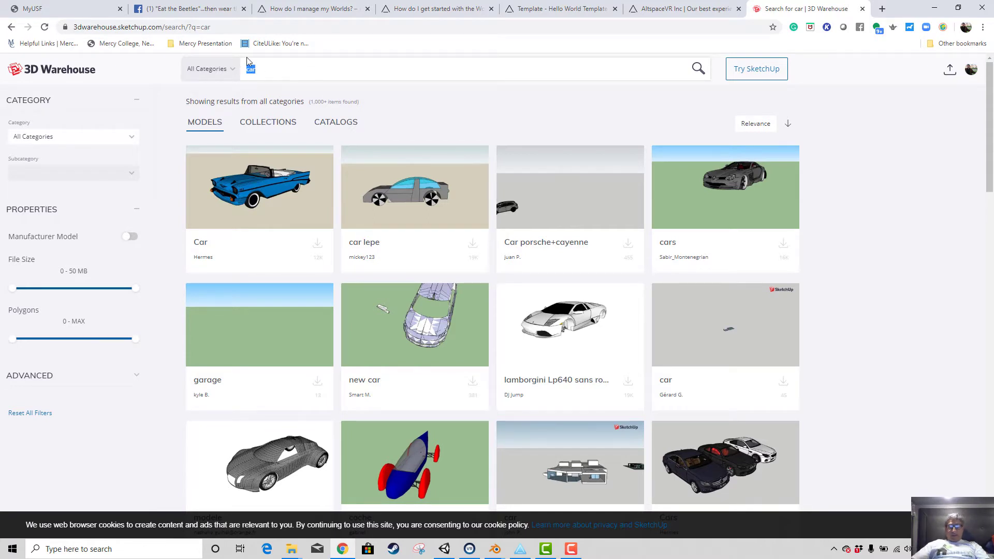
{"action": "type", "text": "hy"}
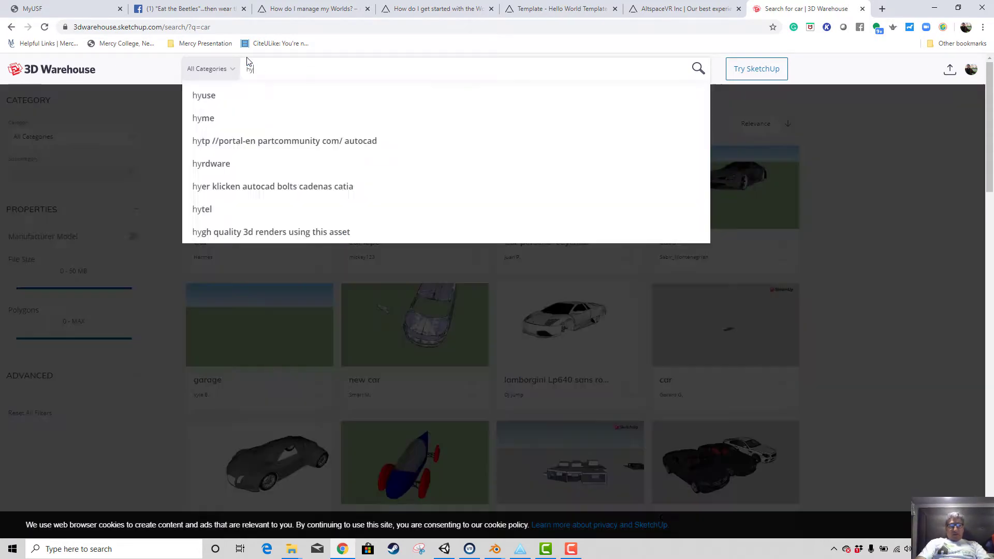
{"action": "type", "text": "brid suv"}
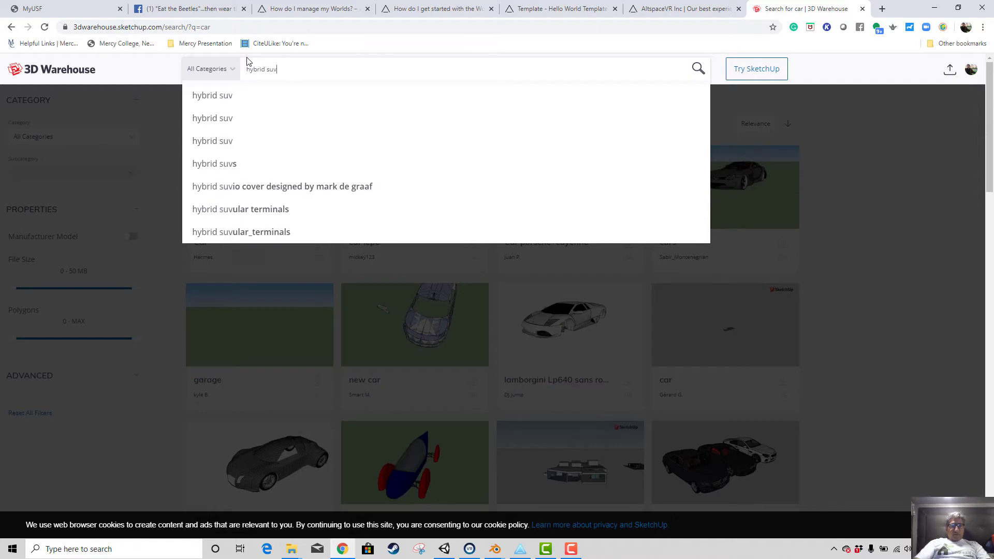
{"action": "key", "text": "Return"}
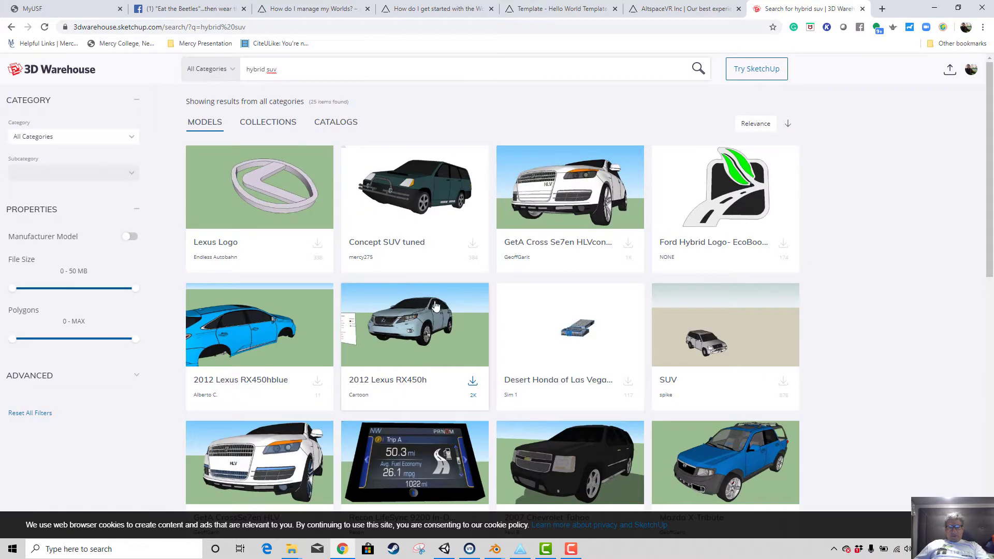
{"action": "scroll", "coordinate": [434, 306], "scroll_direction": "down", "scroll_amount": 2}
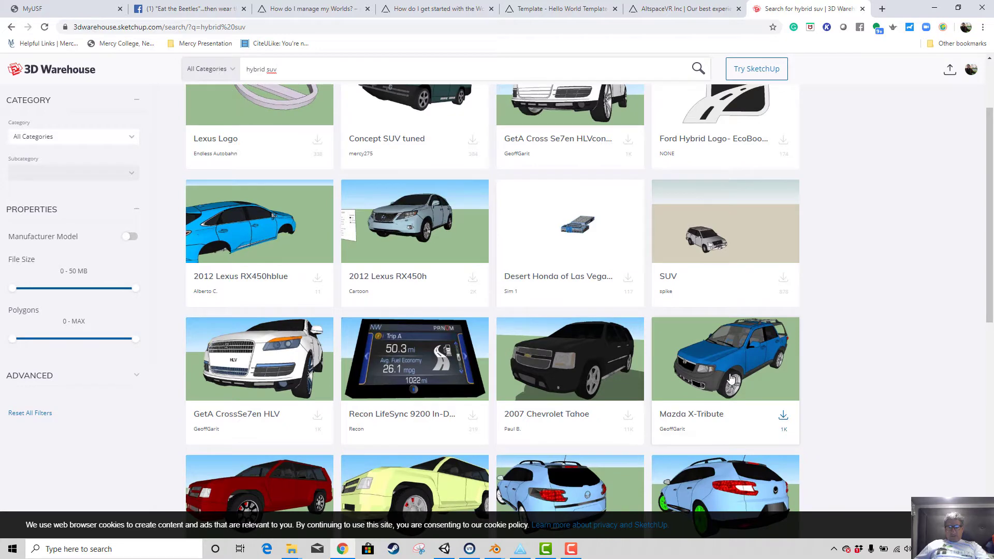
{"action": "scroll", "coordinate": [731, 379], "scroll_direction": "down", "scroll_amount": 2}
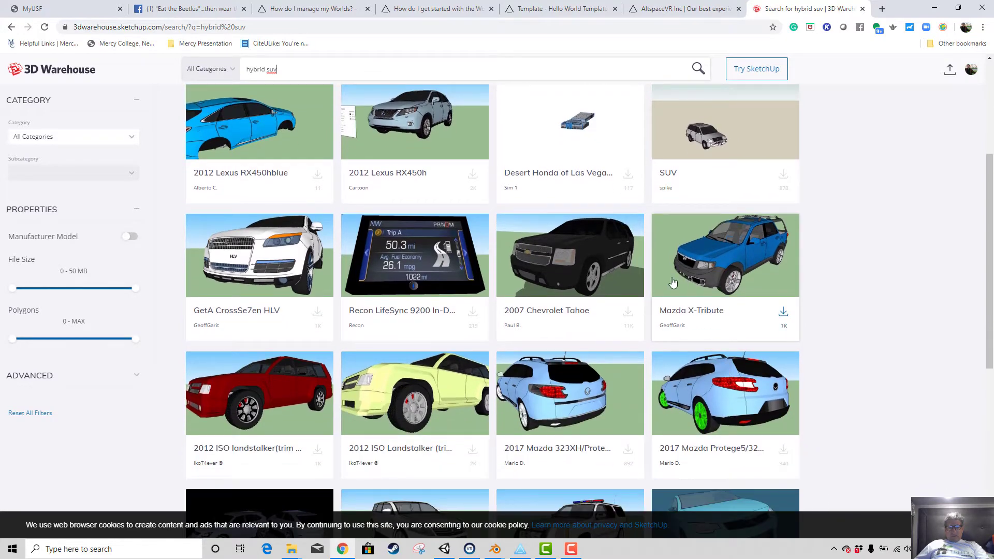
{"action": "scroll", "coordinate": [515, 257], "scroll_direction": "up", "scroll_amount": 4}
Search the model library for "ford escape".
{"action": "left_click_drag", "start_coordinate": [259, 63], "coordinate": [245, 66]}
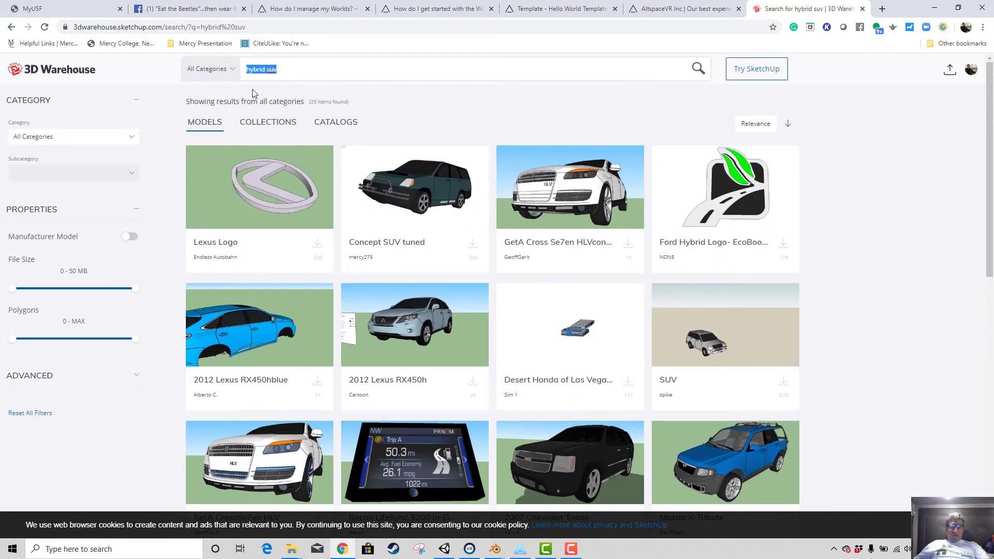
{"action": "type", "text": "ford es"}
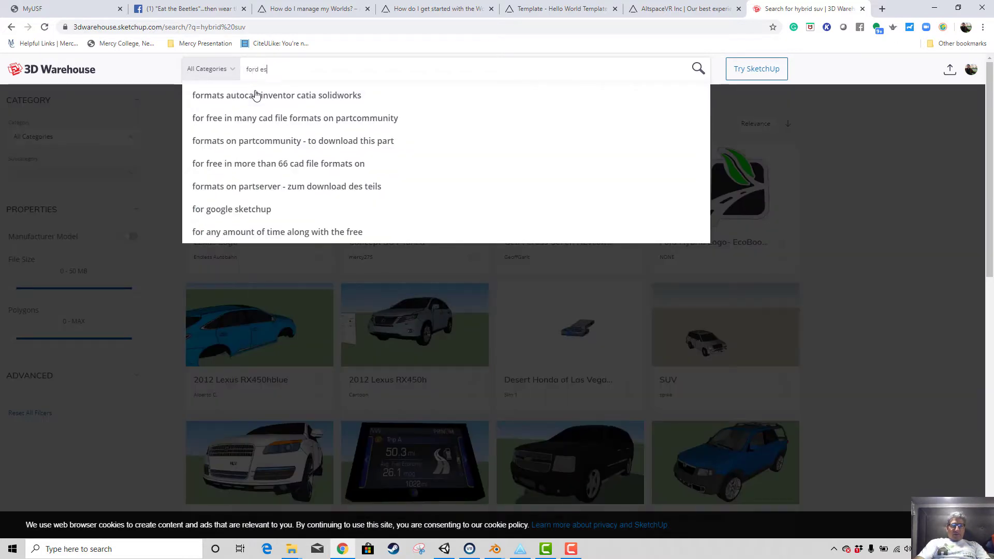
{"action": "type", "text": "cape"}
{"action": "key", "text": "Return"}
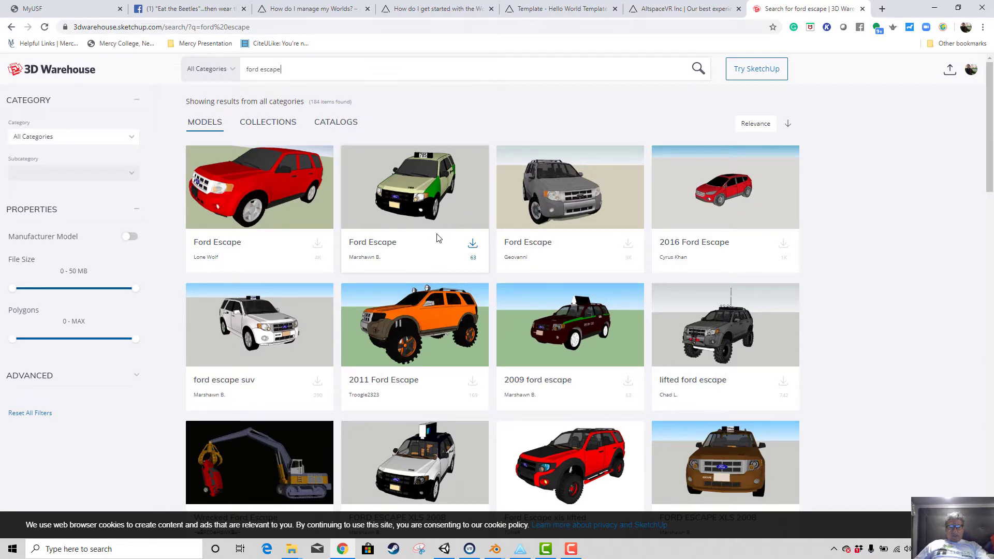
Browse the Ford Escape models and download the grey Ford Escape from the first row as a Collada file.
{"action": "scroll", "coordinate": [559, 236], "scroll_direction": "down", "scroll_amount": 2}
{"action": "scroll", "coordinate": [554, 246], "scroll_direction": "down", "scroll_amount": 4}
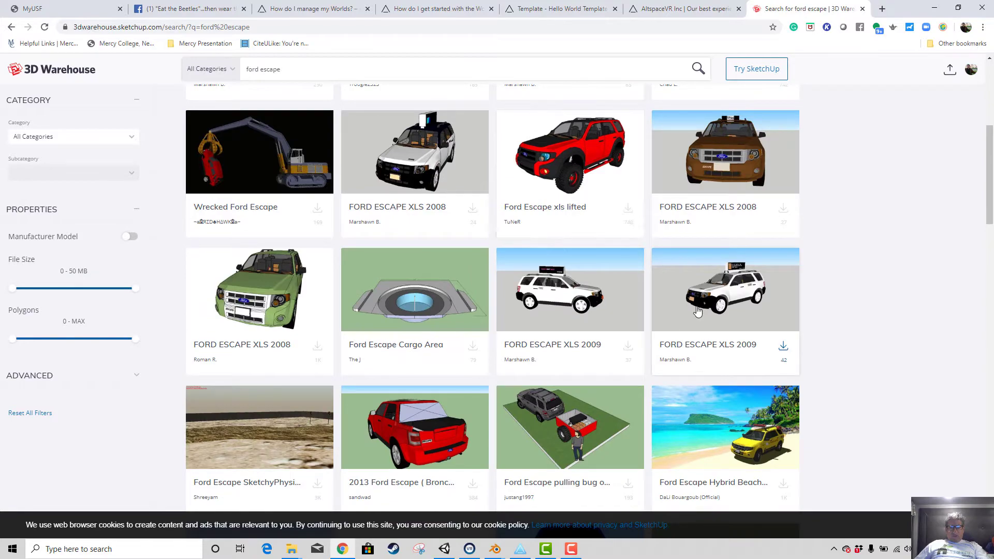
{"action": "scroll", "coordinate": [688, 309], "scroll_direction": "down", "scroll_amount": 3}
{"action": "scroll", "coordinate": [671, 306], "scroll_direction": "down", "scroll_amount": 2}
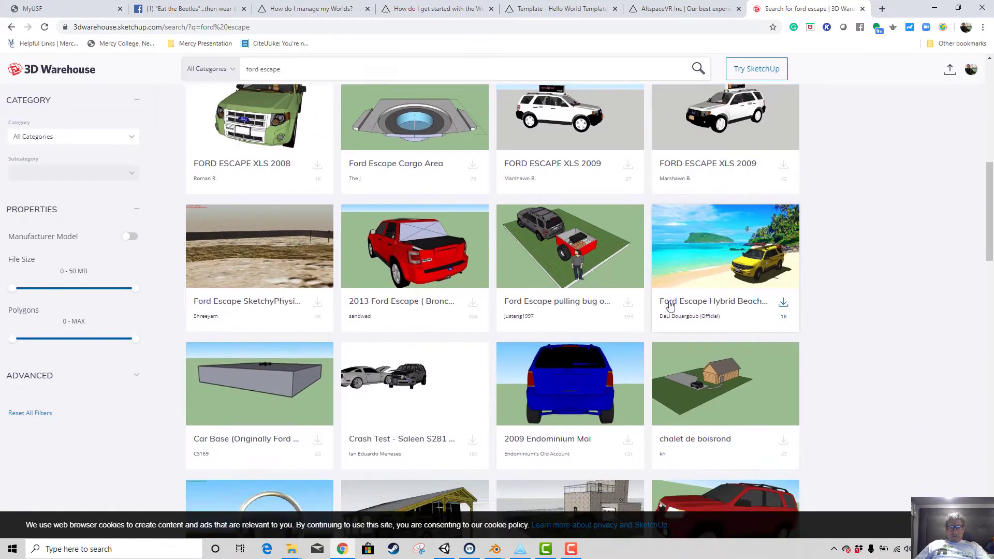
{"action": "scroll", "coordinate": [661, 309], "scroll_direction": "up", "scroll_amount": 8}
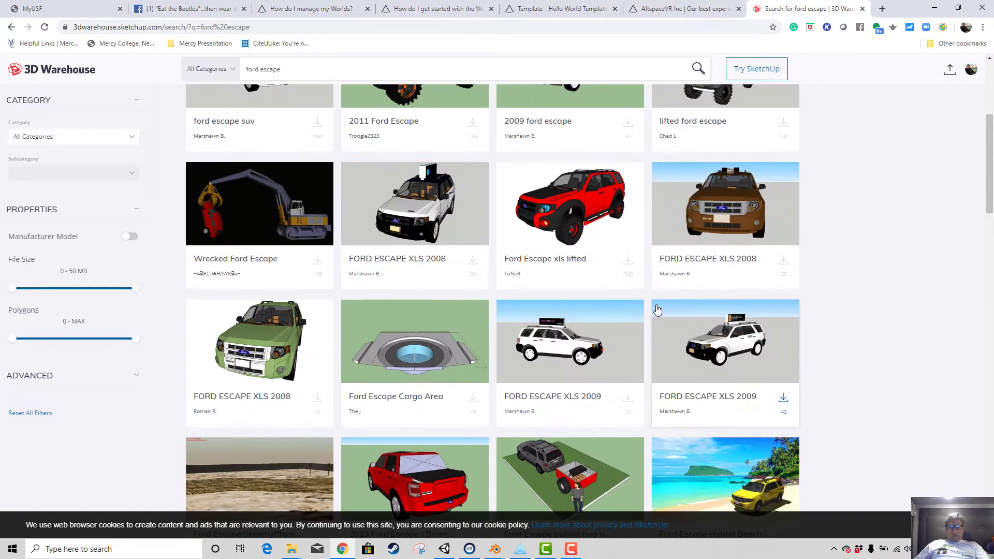
{"action": "scroll", "coordinate": [656, 309], "scroll_direction": "up", "scroll_amount": 1}
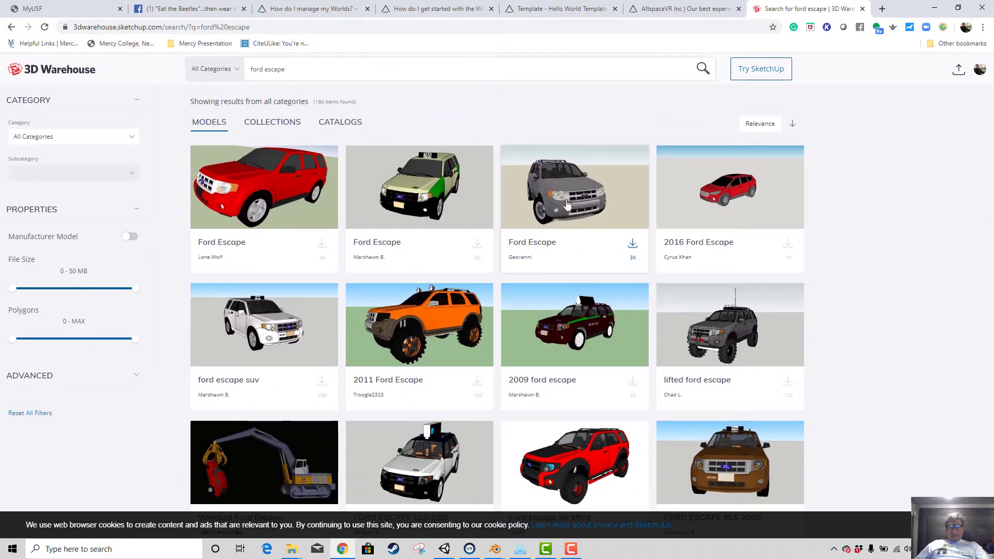
{"action": "left_click", "coordinate": [565, 202]}
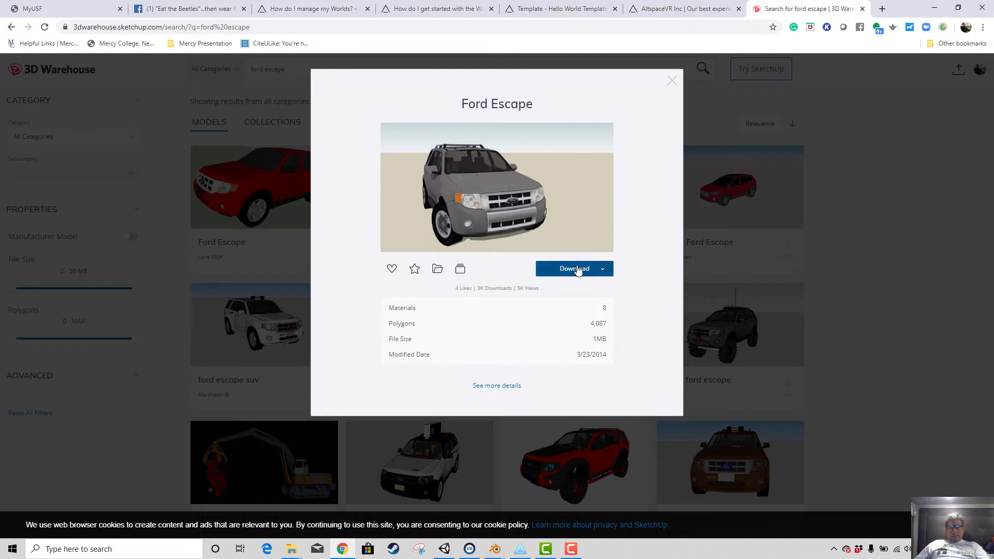
{"action": "left_click", "coordinate": [602, 269]}
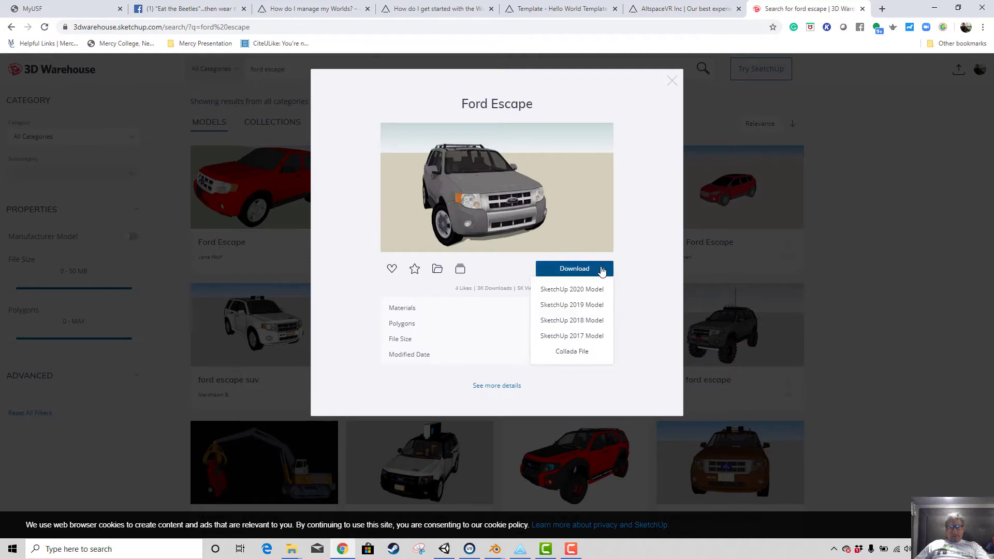
{"action": "left_click", "coordinate": [574, 351]}
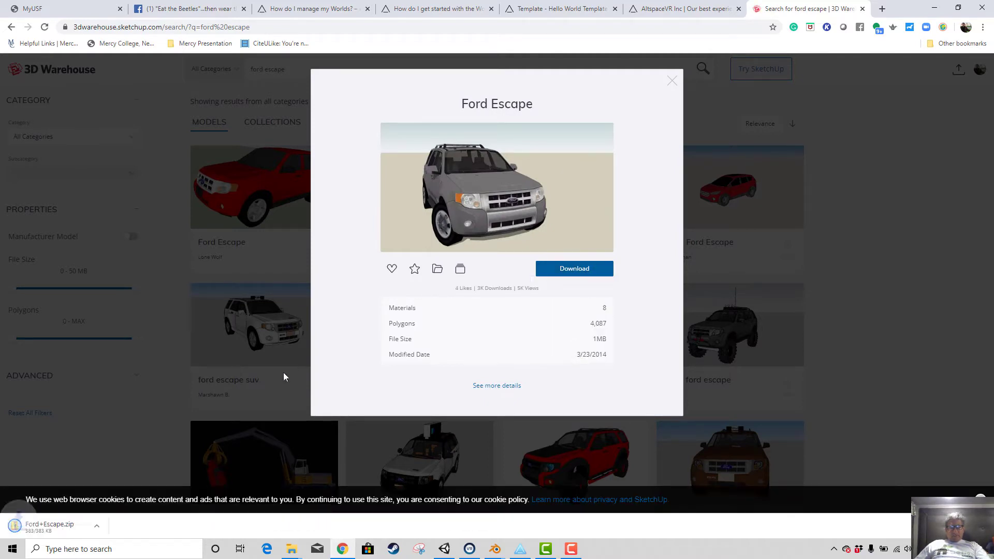
Show the downloaded Ford+Escape archive in its folder and cut it from Downloads.
{"action": "right_click", "coordinate": [55, 525]}
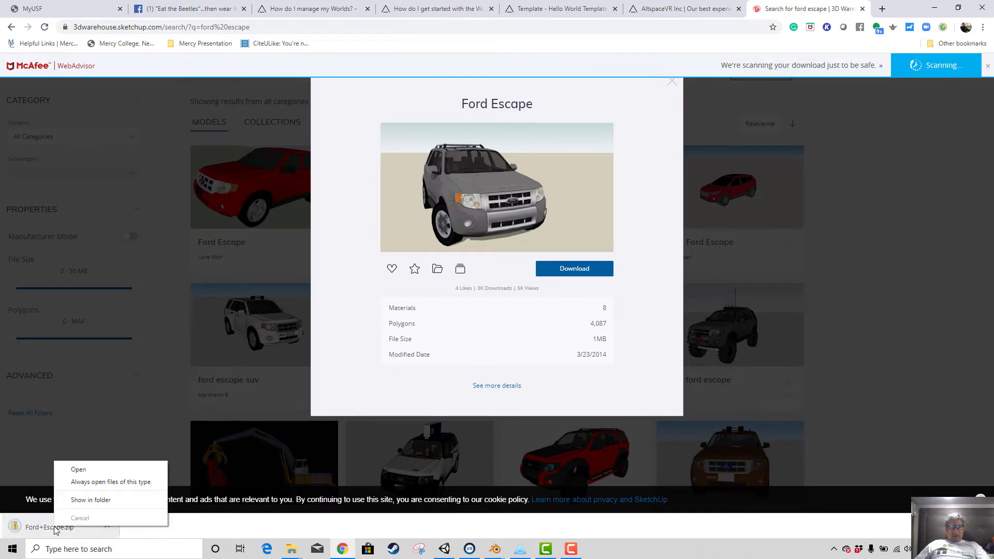
{"action": "left_click", "coordinate": [78, 502]}
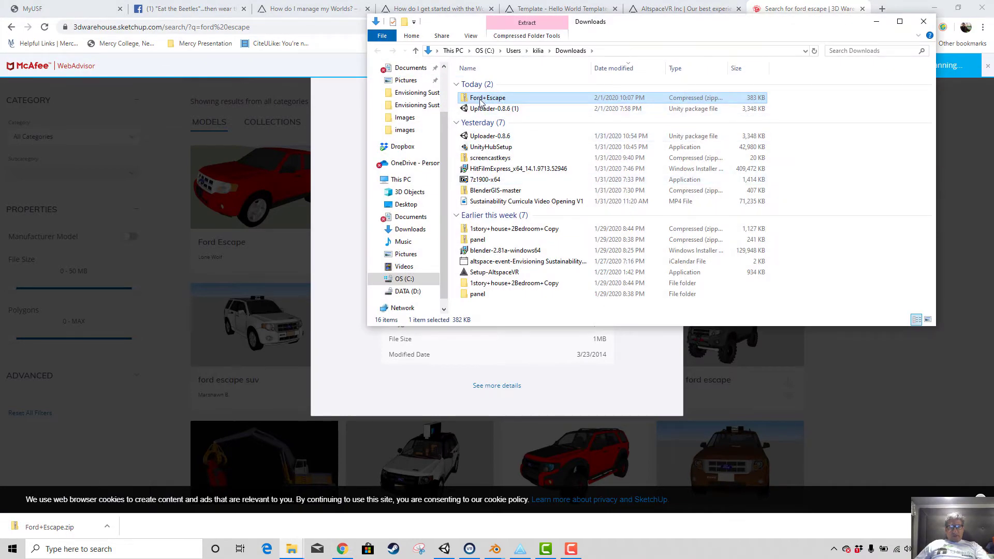
{"action": "right_click", "coordinate": [481, 99]}
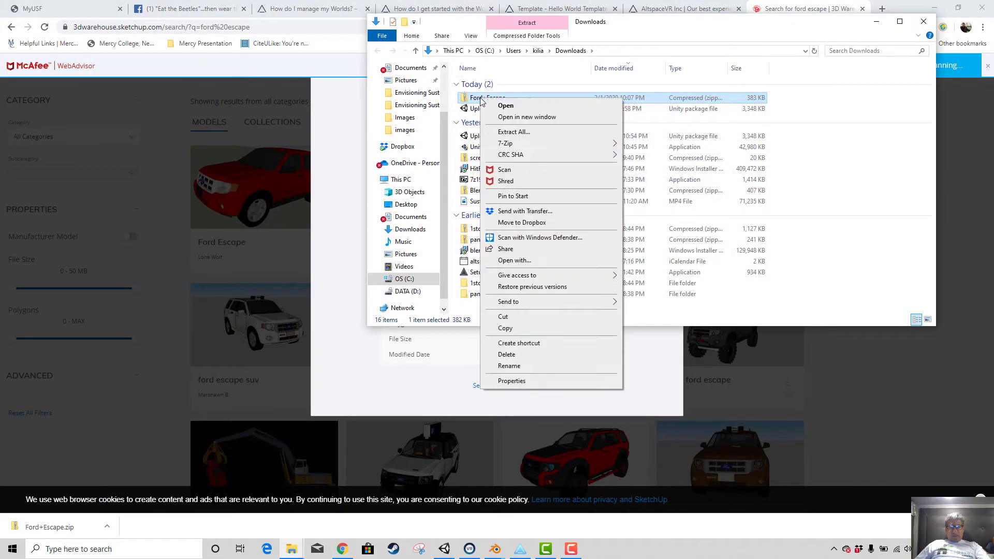
{"action": "left_click", "coordinate": [508, 316]}
Create a folder named "3d warehouse models" in the Envisioning Sustainbility Tutorials folder on the D: drive.
{"action": "left_click", "coordinate": [417, 105]}
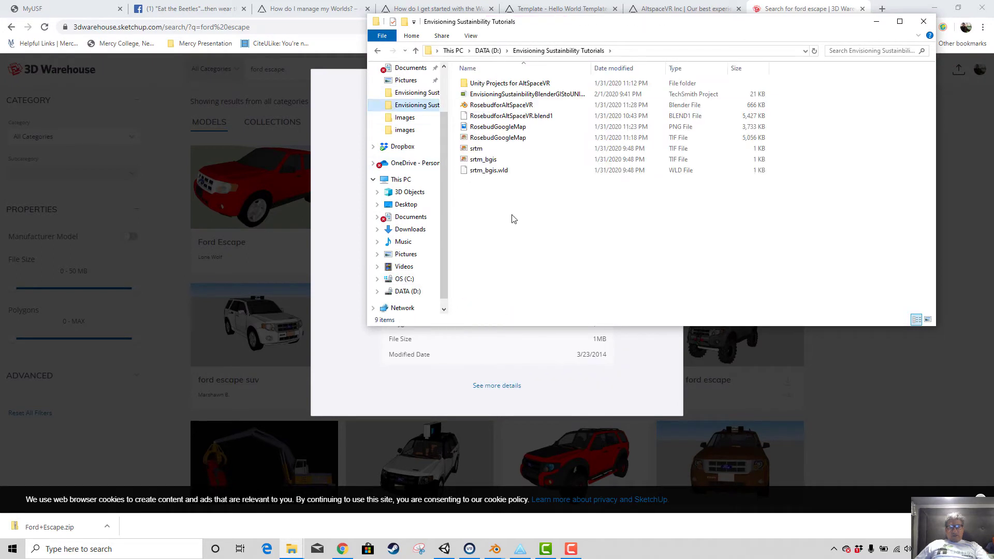
{"action": "right_click", "coordinate": [479, 200]}
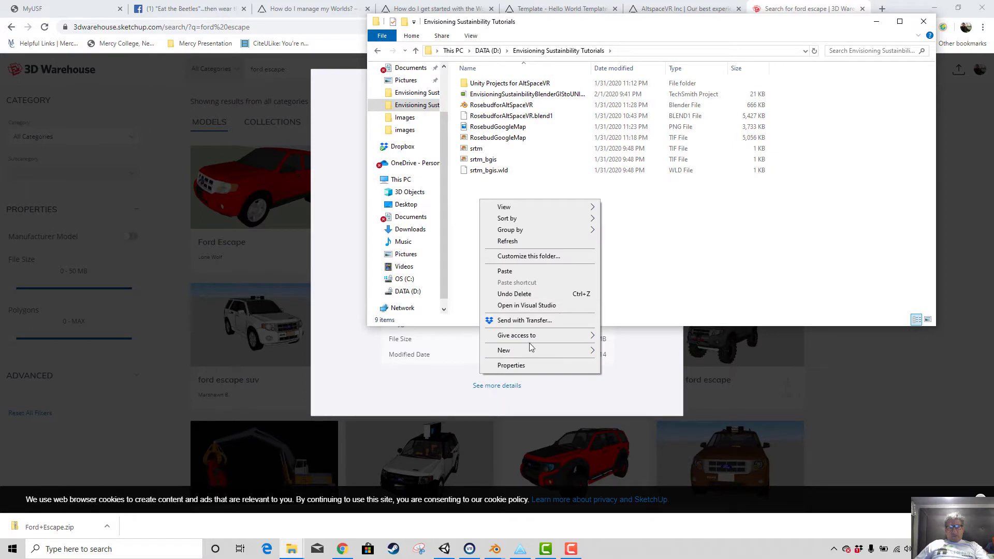
{"action": "mouse_move", "coordinate": [534, 350]}
{"action": "left_click", "coordinate": [627, 353]}
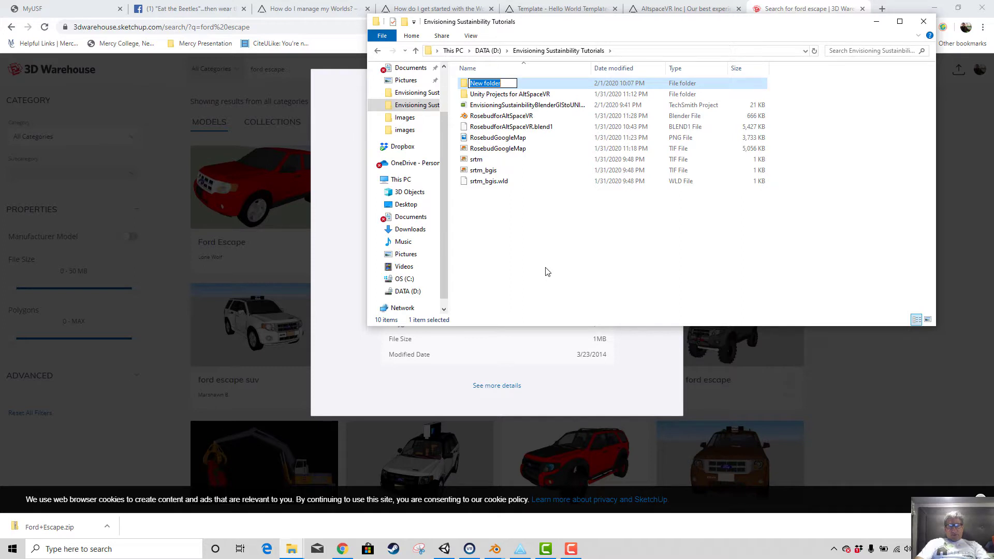
{"action": "type", "text": "#"}
{"action": "type", "text": "d wa"}
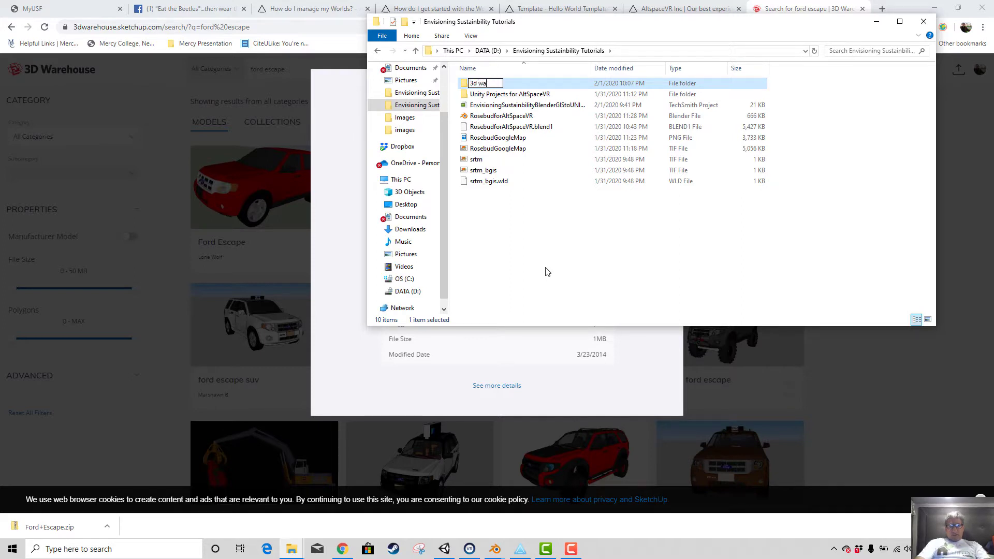
{"action": "type", "text": "rehouse mo"}
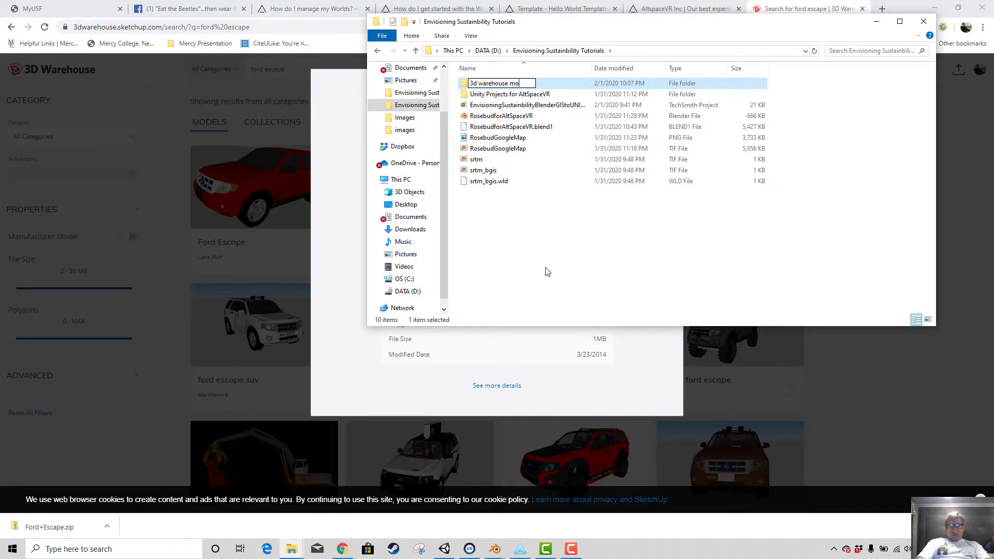
{"action": "type", "text": "dels"}
{"action": "key", "text": "Return"}
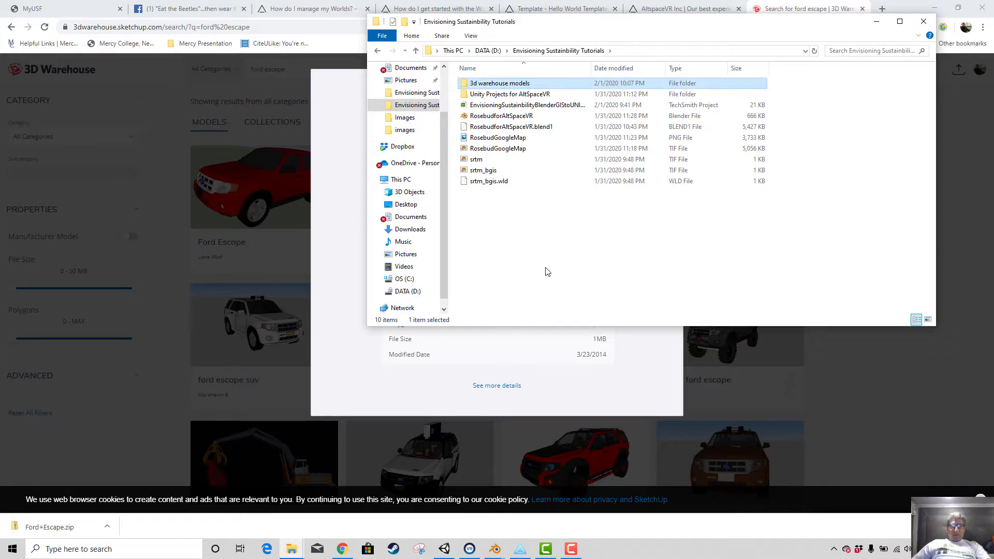
Paste the cut Ford+Escape archive into the 3d warehouse models folder.
{"action": "double_click", "coordinate": [469, 85]}
{"action": "right_click", "coordinate": [501, 120]}
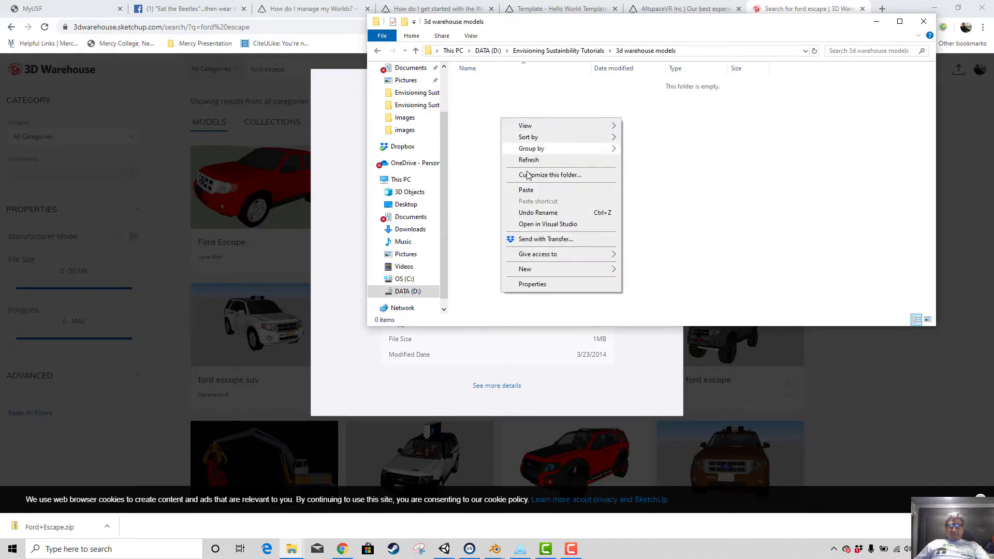
{"action": "left_click", "coordinate": [526, 190]}
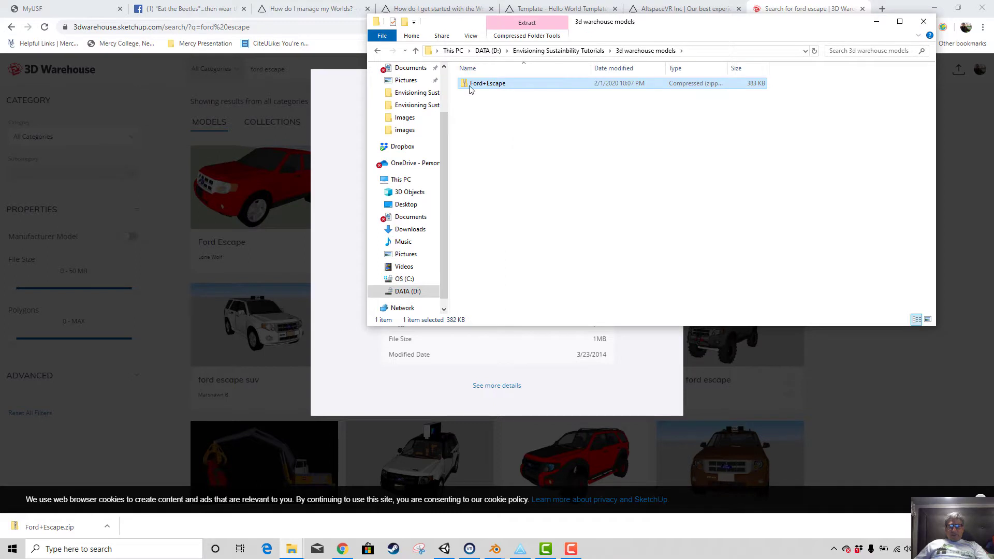
Extract the Ford+Escape archive's contents directly into the 3d warehouse models folder with 7-Zip.
{"action": "right_click", "coordinate": [471, 90]}
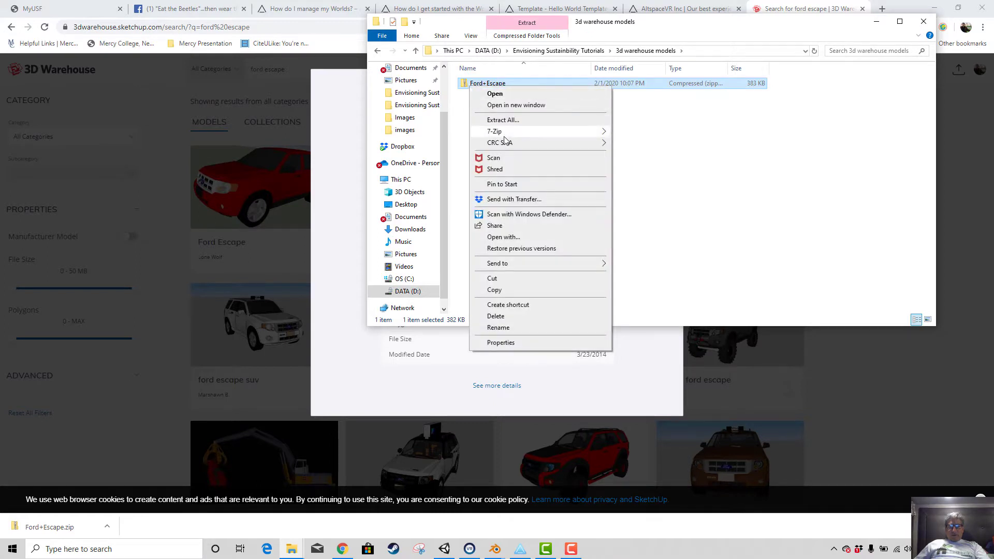
{"action": "mouse_move", "coordinate": [506, 133]}
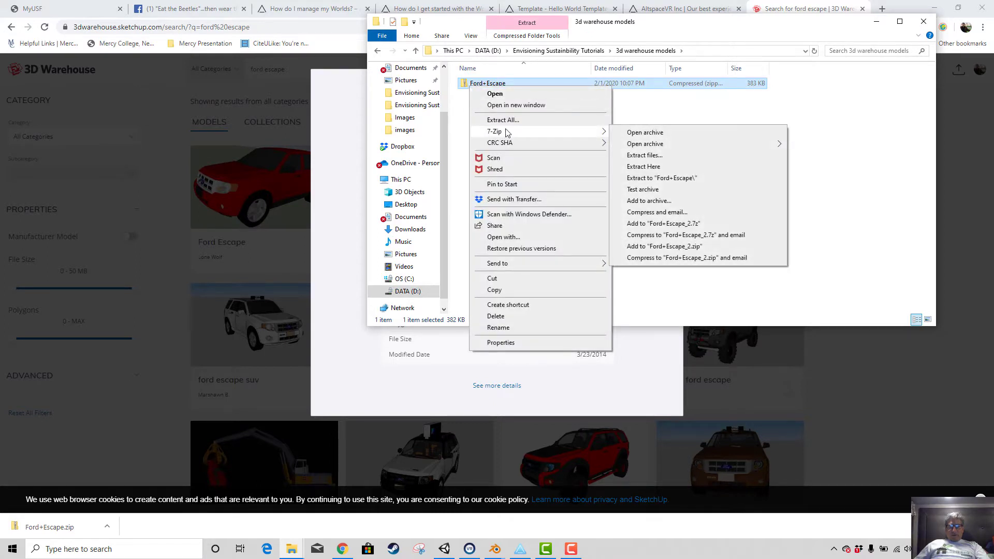
{"action": "left_click", "coordinate": [649, 168]}
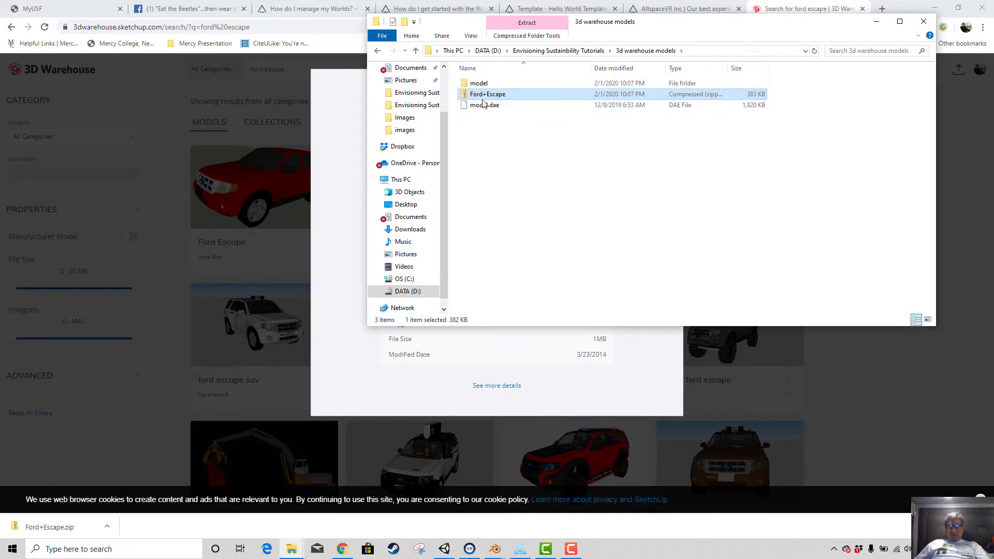
{"action": "right_click", "coordinate": [490, 135]}
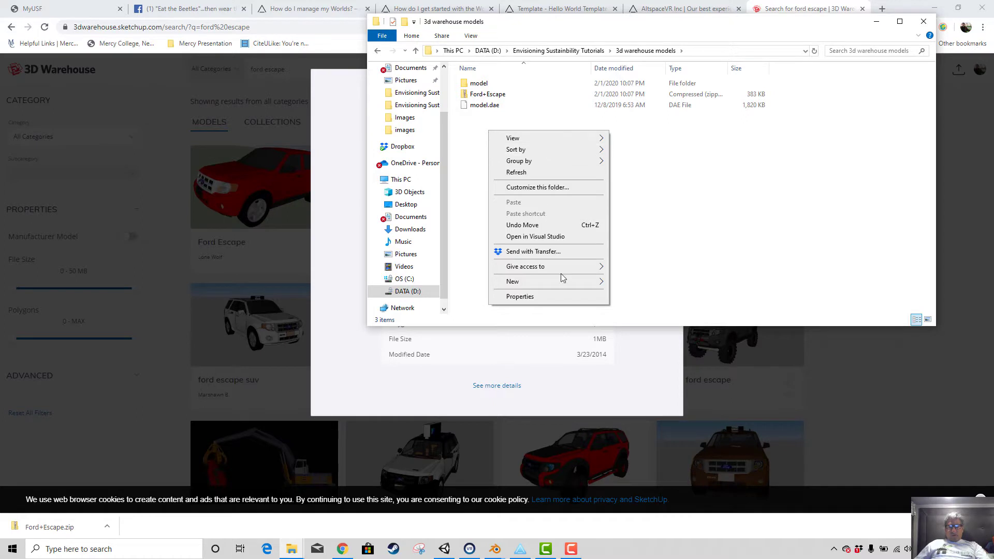
Delete the loose model.dae file and model folder that were extracted beside the archive.
{"action": "left_click", "coordinate": [465, 107]}
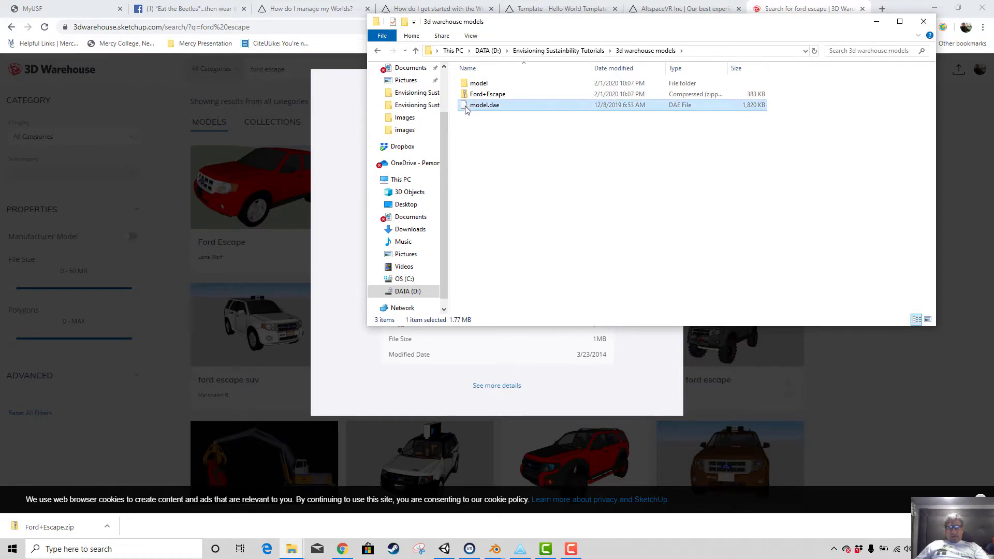
{"action": "key", "text": "Delete"}
{"action": "left_click", "coordinate": [468, 84]}
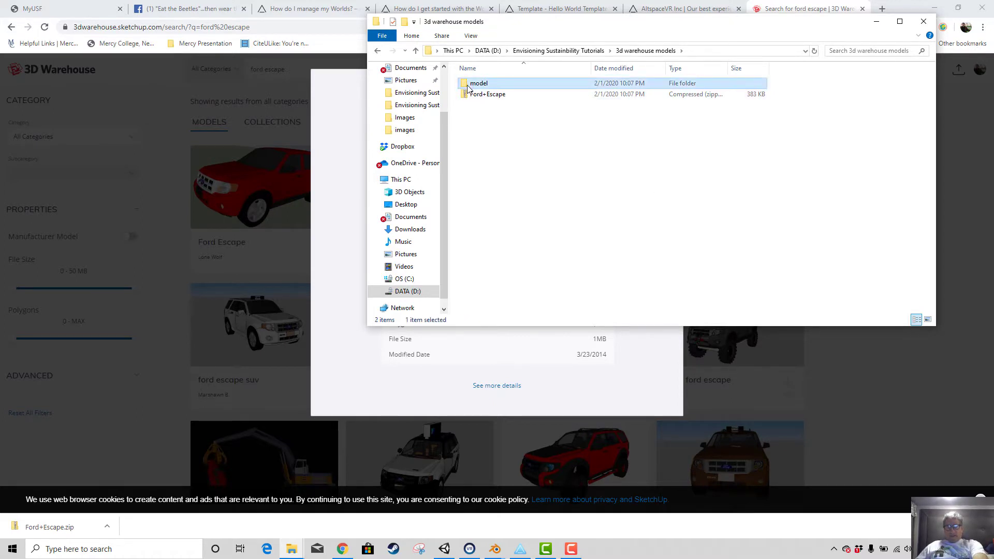
{"action": "key", "text": "Delete"}
Extract the archive with 7-Zip into its own Ford+Escape folder and open that folder.
{"action": "right_click", "coordinate": [466, 86]}
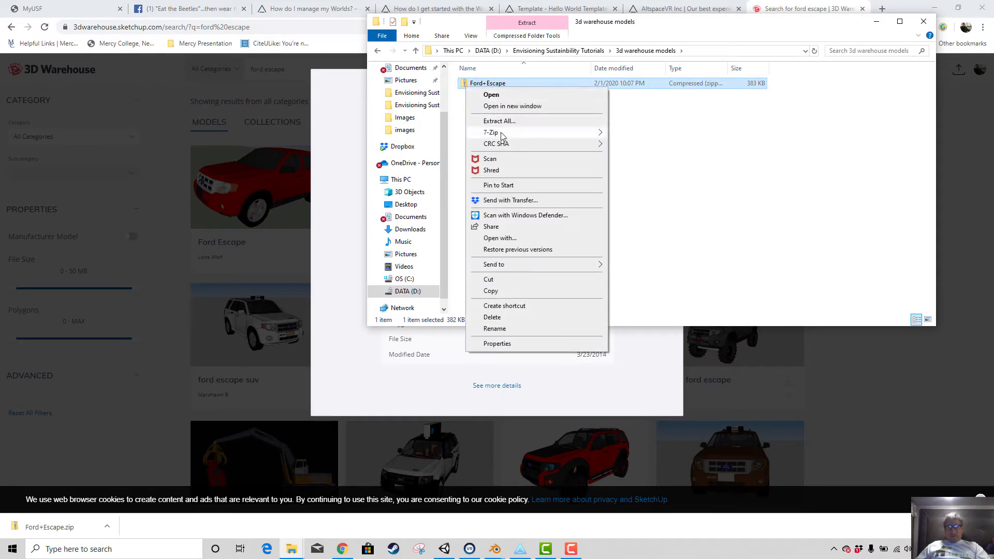
{"action": "mouse_move", "coordinate": [502, 133]}
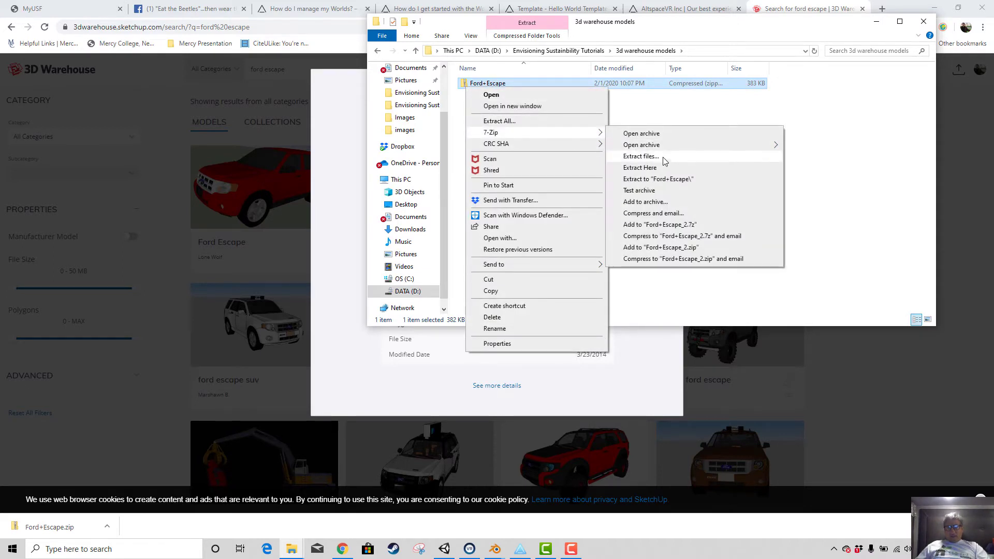
{"action": "left_click", "coordinate": [668, 179]}
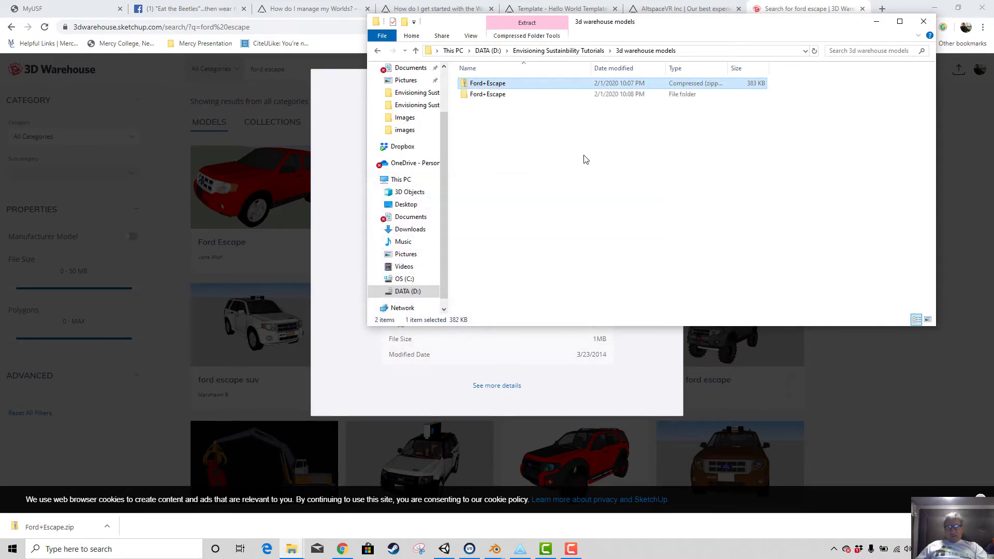
{"action": "double_click", "coordinate": [484, 83]}
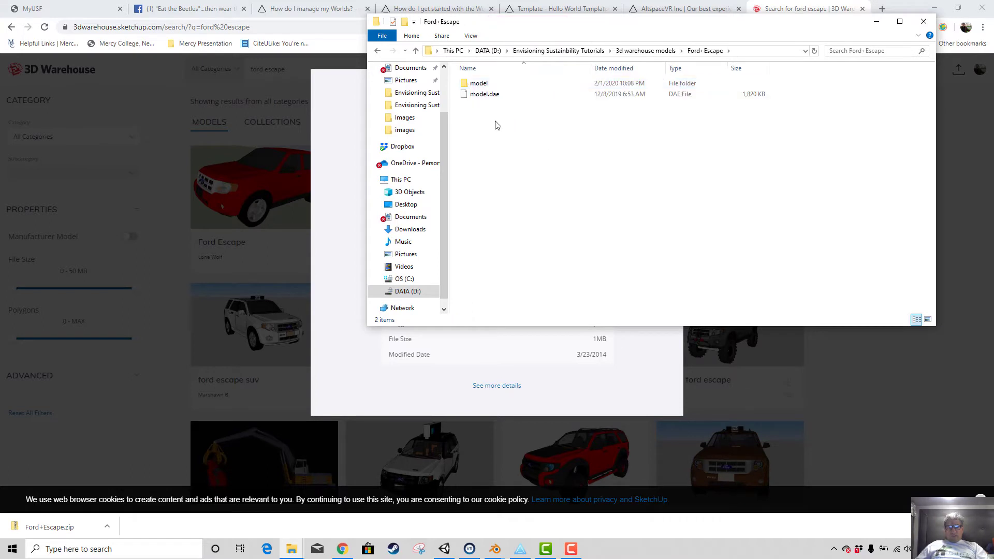
Rename the extracted model.dae file as FordEscape.dae.
{"action": "left_click", "coordinate": [481, 97]}
{"action": "left_click", "coordinate": [480, 97]}
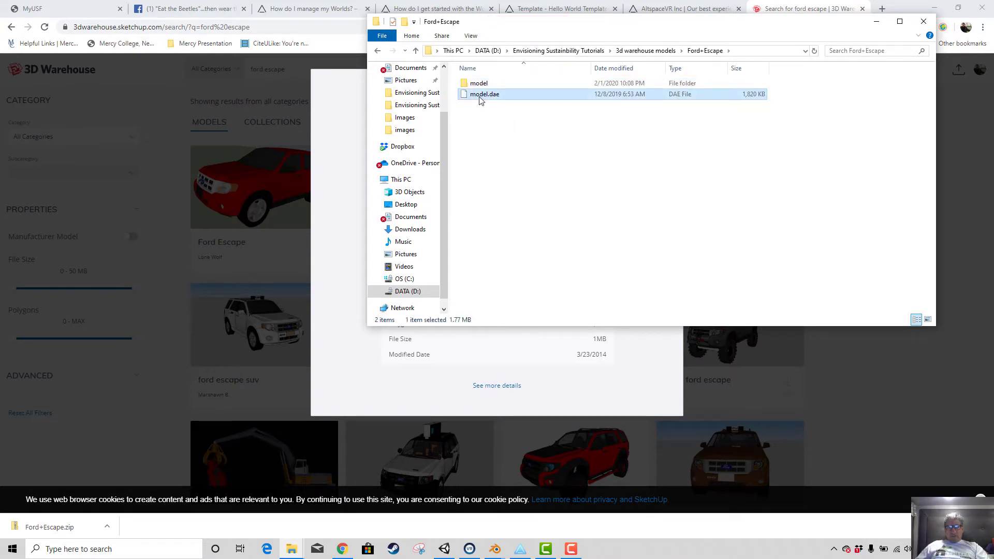
{"action": "type", "text": "FordEscap"}
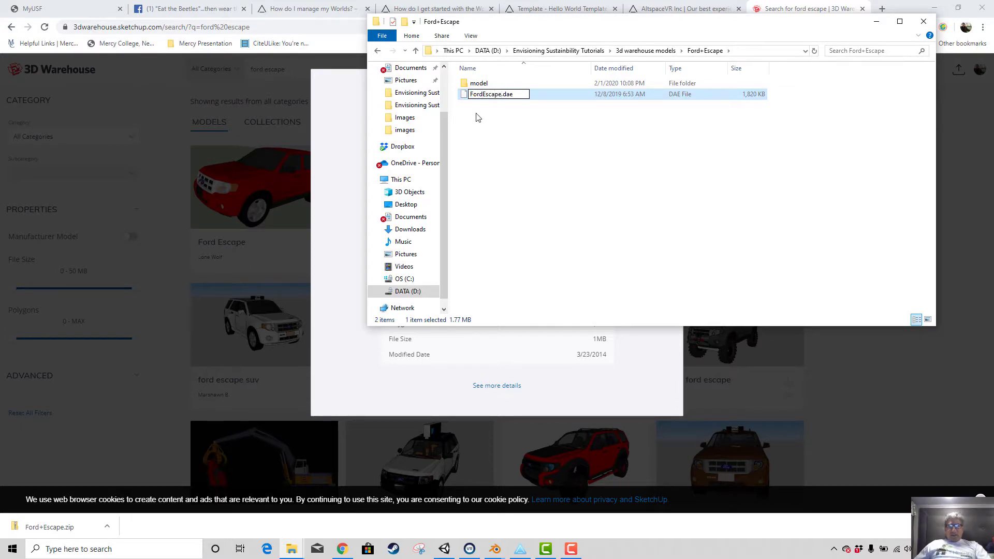
{"action": "left_click", "coordinate": [477, 118]}
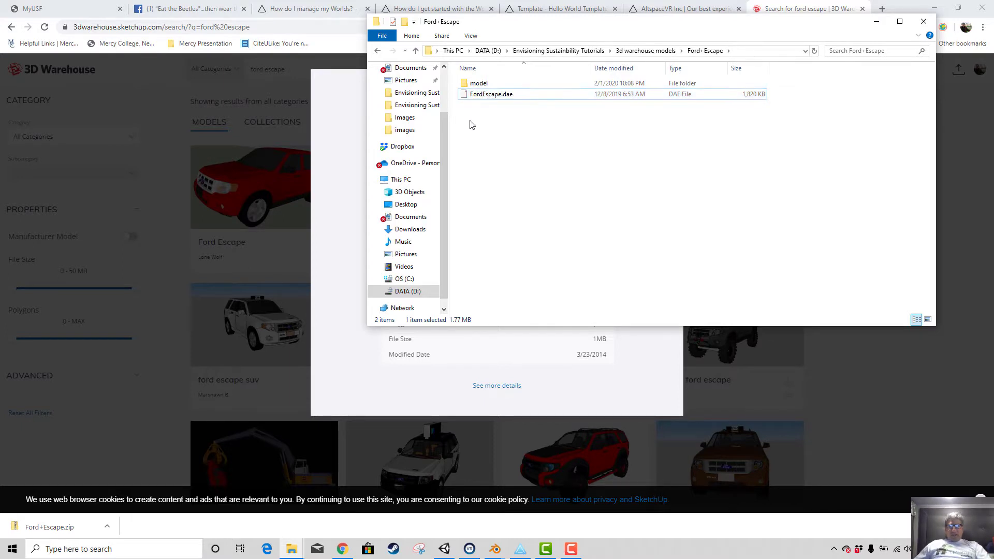
Check the texture files in the model subfolder, and close the Ford Escape preview in 3D Warehouse.
{"action": "double_click", "coordinate": [473, 84]}
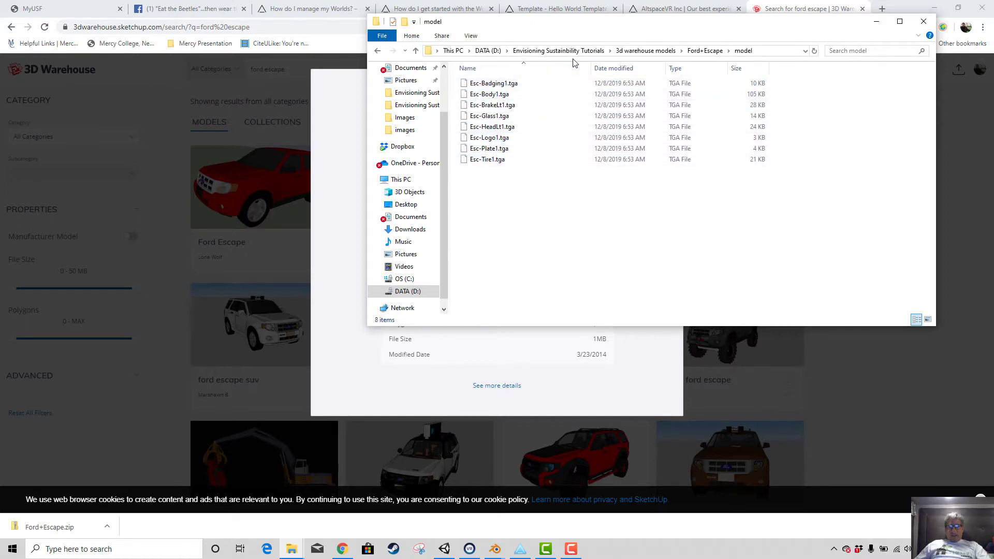
{"action": "left_click", "coordinate": [645, 50]}
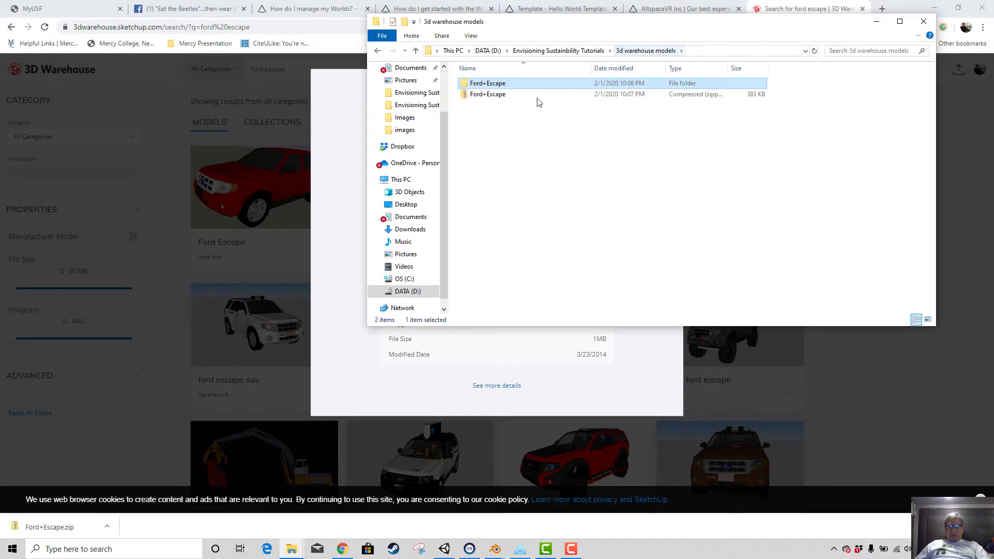
{"action": "left_click", "coordinate": [354, 238]}
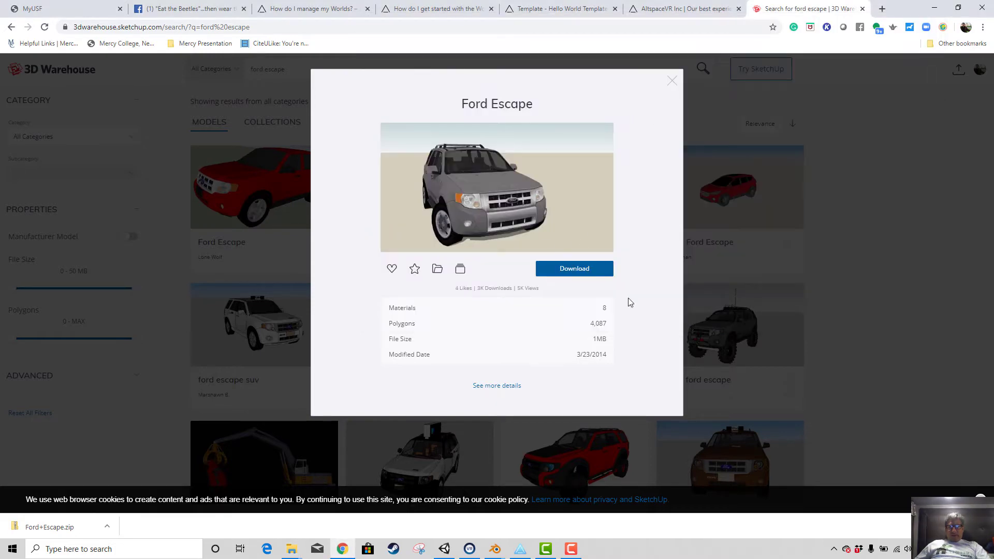
{"action": "left_click", "coordinate": [672, 81]}
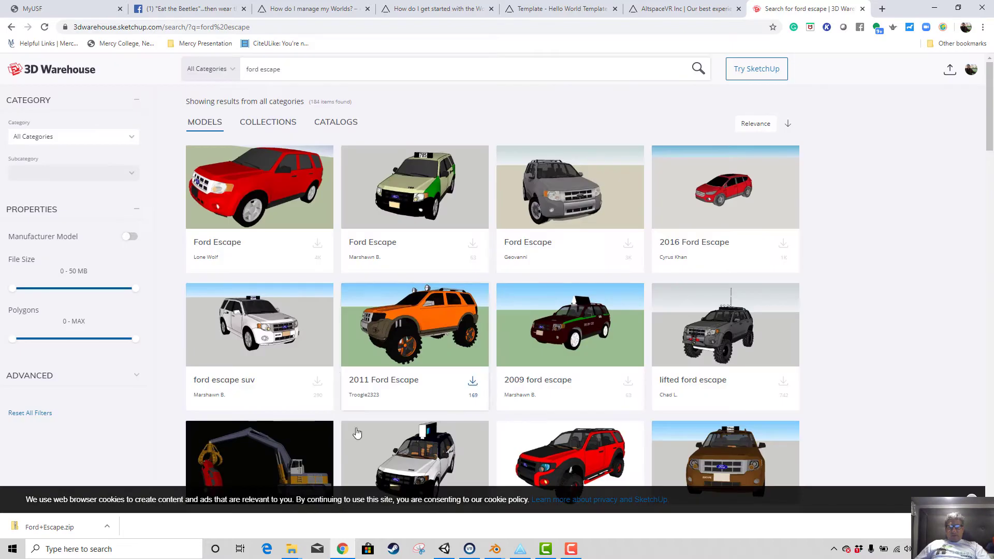
Switch to Unity and import FordEscape.dae from the Ford+Escape folder in 3d warehouse models as a new asset.
{"action": "left_click", "coordinate": [444, 549]}
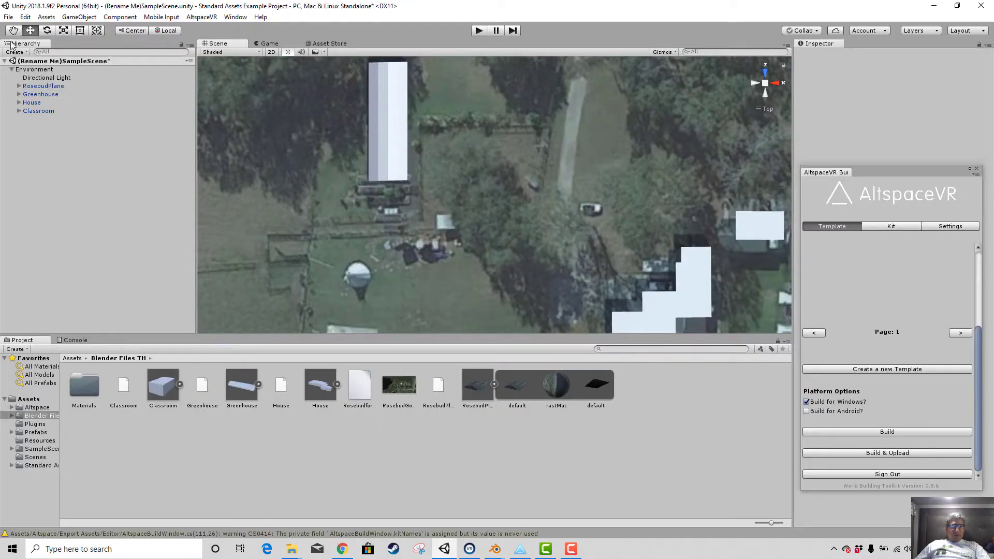
{"action": "left_click", "coordinate": [46, 16]}
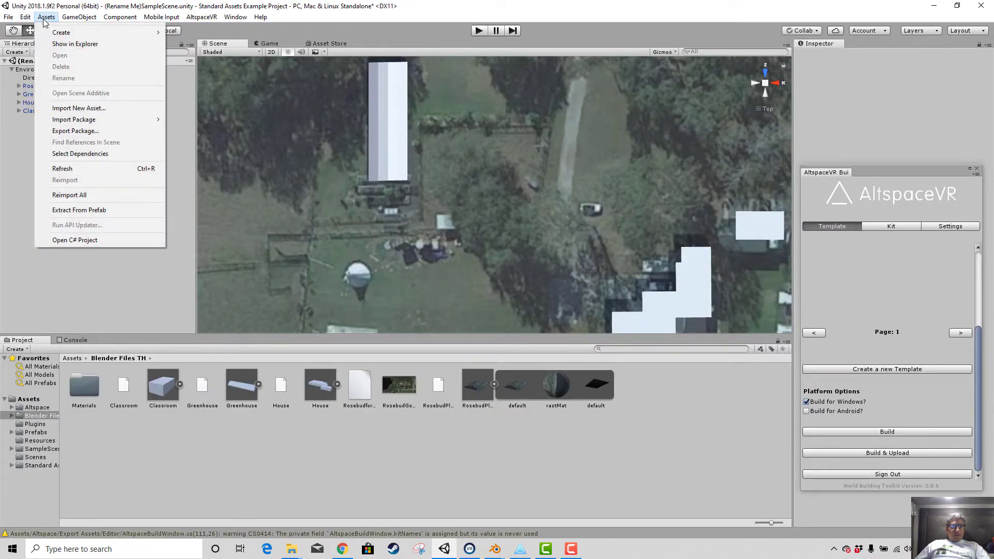
{"action": "left_click", "coordinate": [94, 109]}
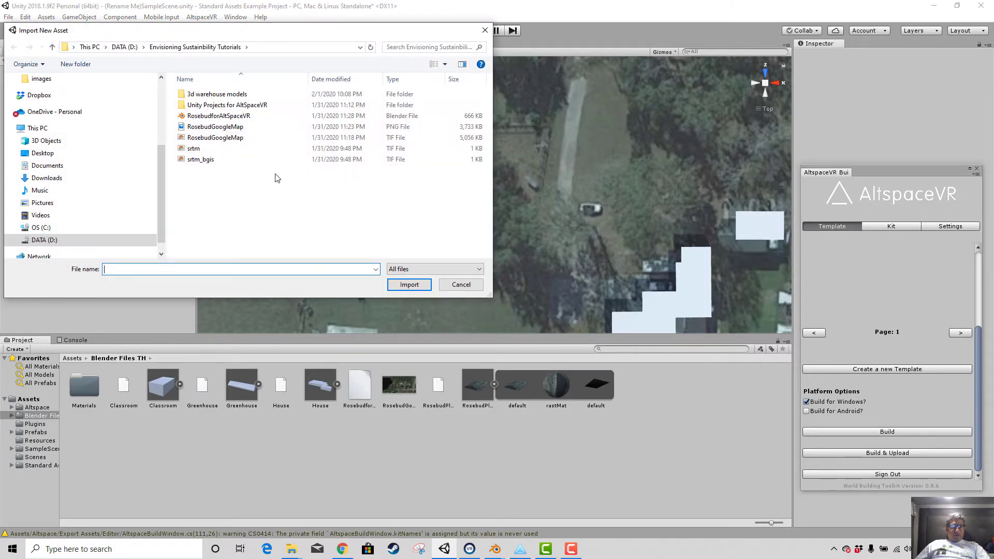
{"action": "double_click", "coordinate": [209, 95]}
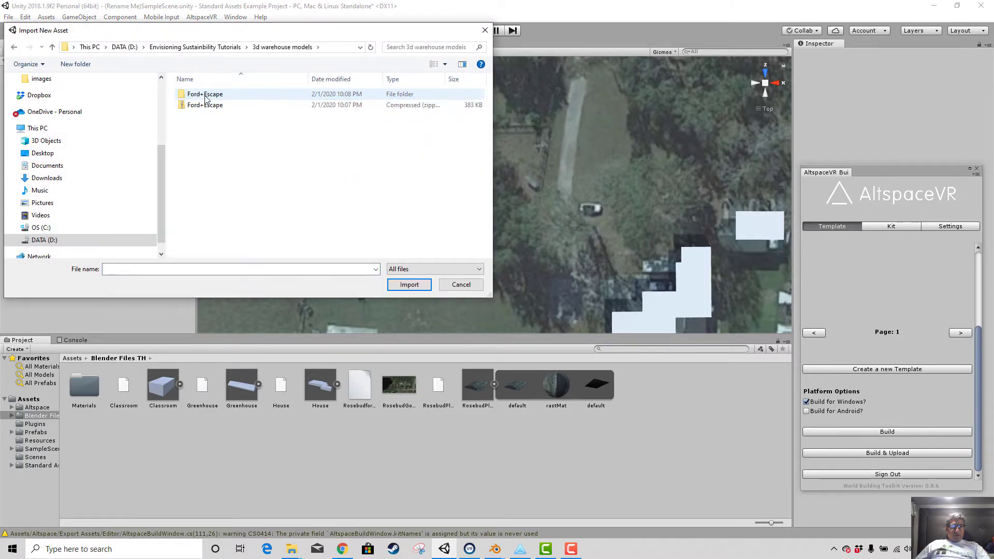
{"action": "double_click", "coordinate": [205, 95]}
{"action": "double_click", "coordinate": [204, 106]}
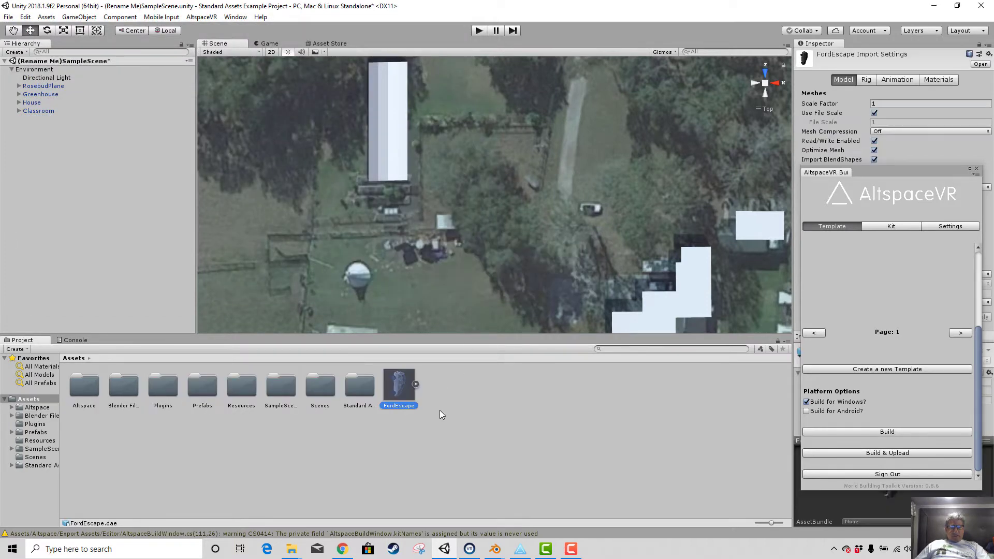
Place the FordEscape model from the project assets in the scene over the Rosebud aerial map.
{"action": "left_click_drag", "start_coordinate": [403, 389], "coordinate": [510, 284]}
{"action": "scroll", "coordinate": [517, 268], "scroll_direction": "down", "scroll_amount": 4}
{"action": "scroll", "coordinate": [512, 261], "scroll_direction": "down", "scroll_amount": 6}
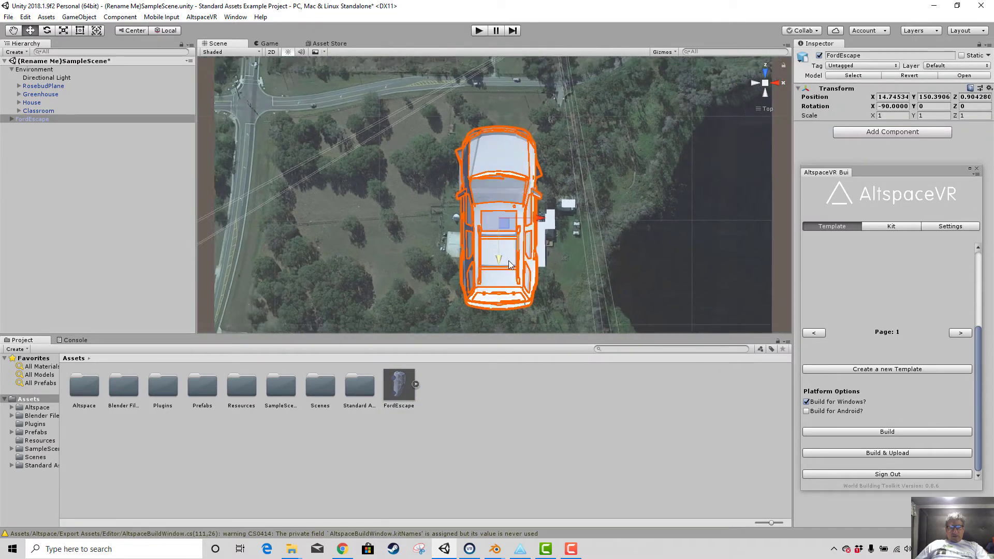
Set the FordEscape object's Y position to 0 and deselect it.
{"action": "left_click", "coordinate": [944, 97]}
{"action": "type", "text": "0"}
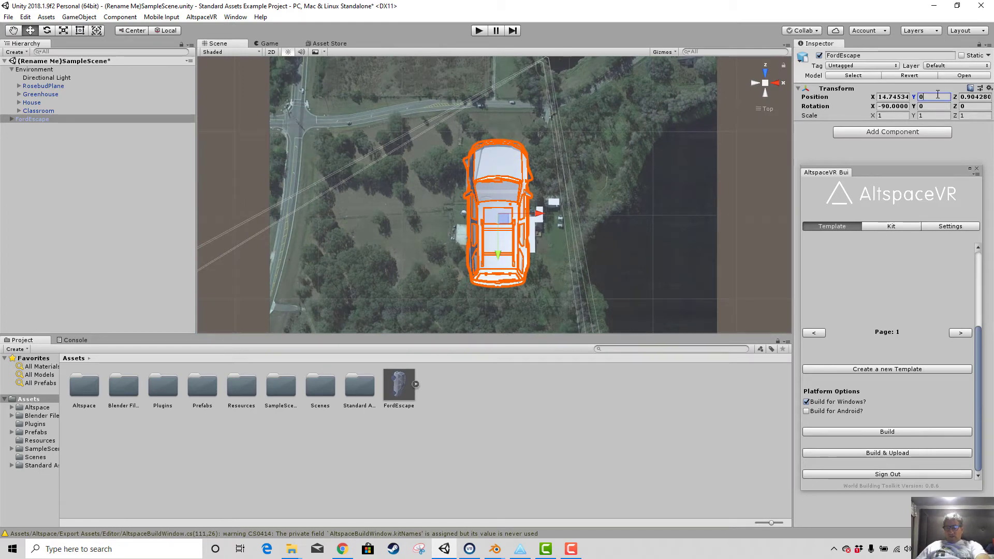
{"action": "left_click", "coordinate": [702, 234]}
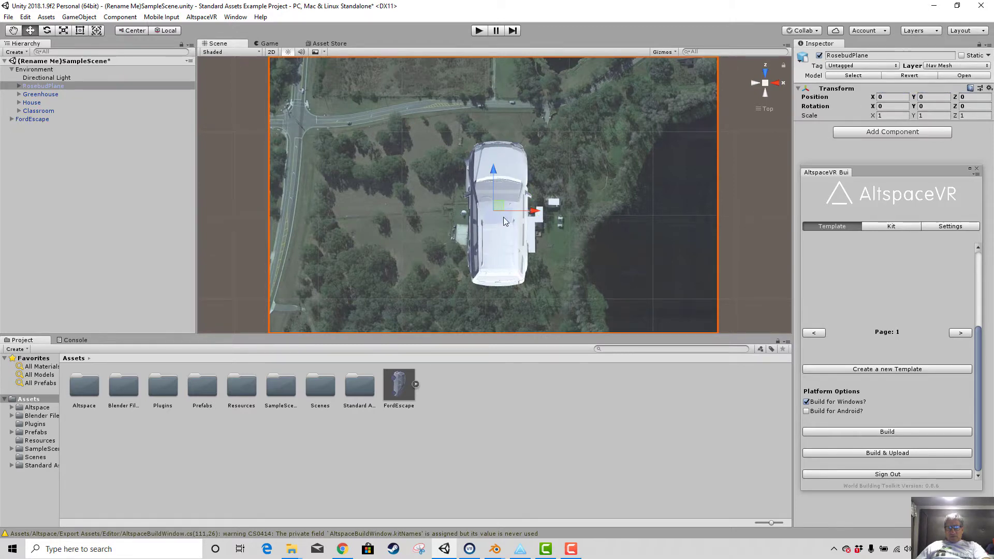
{"action": "left_click", "coordinate": [501, 232]}
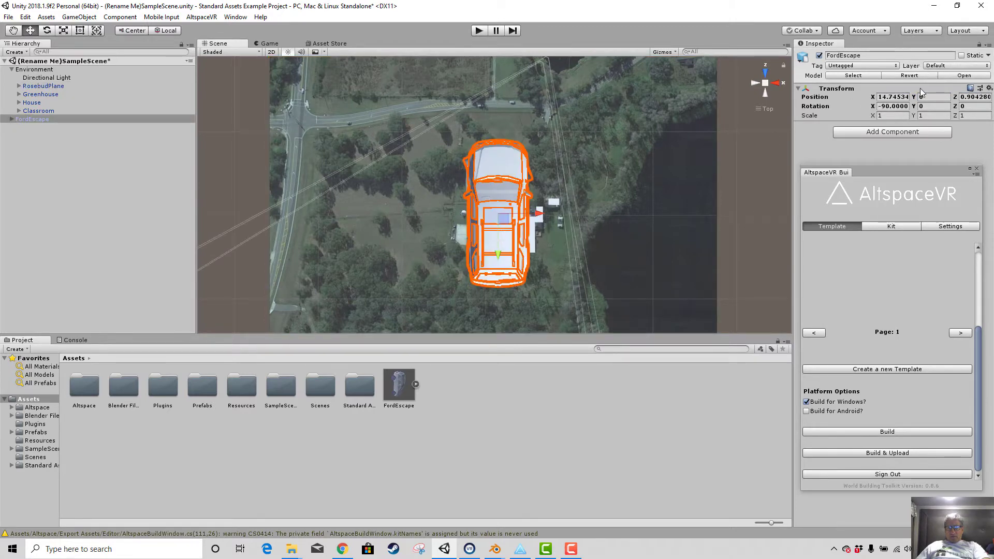
{"action": "left_click", "coordinate": [779, 119]}
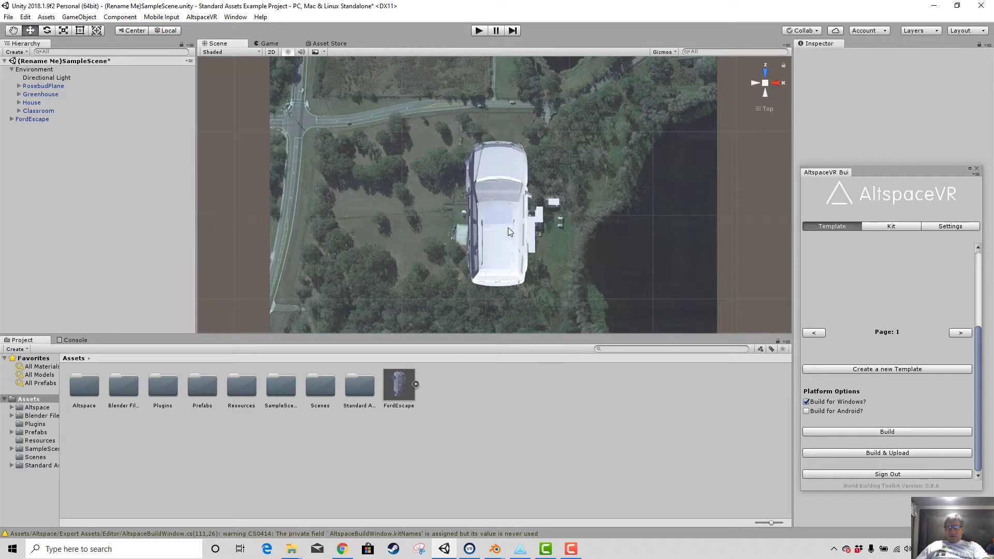
Examine the FordEscape model's extents and attached outlines against the RosebudPlane map.
{"action": "left_click", "coordinate": [505, 247]}
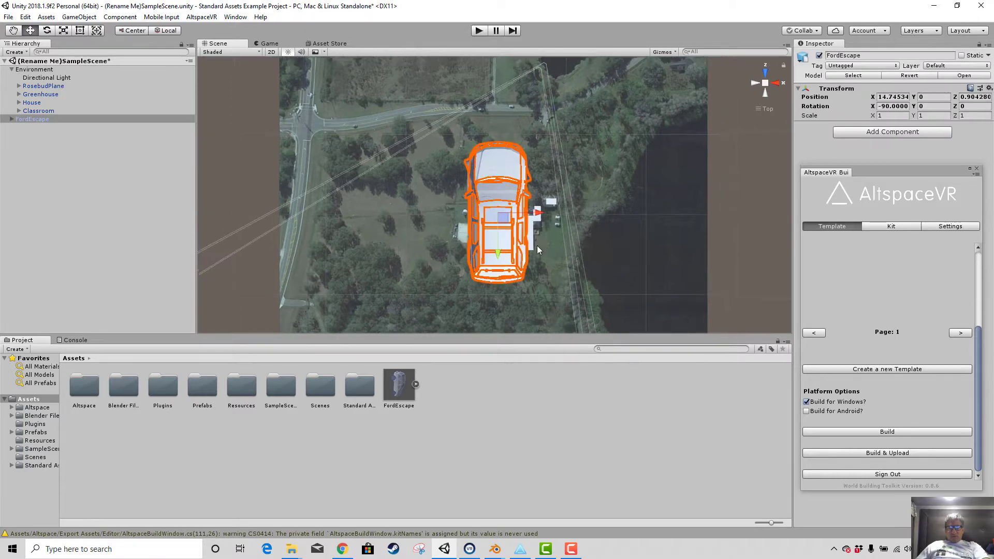
{"action": "middle_click_drag", "start_coordinate": [537, 246], "coordinate": [599, 181]}
{"action": "scroll", "coordinate": [598, 181], "scroll_direction": "down", "scroll_amount": 10}
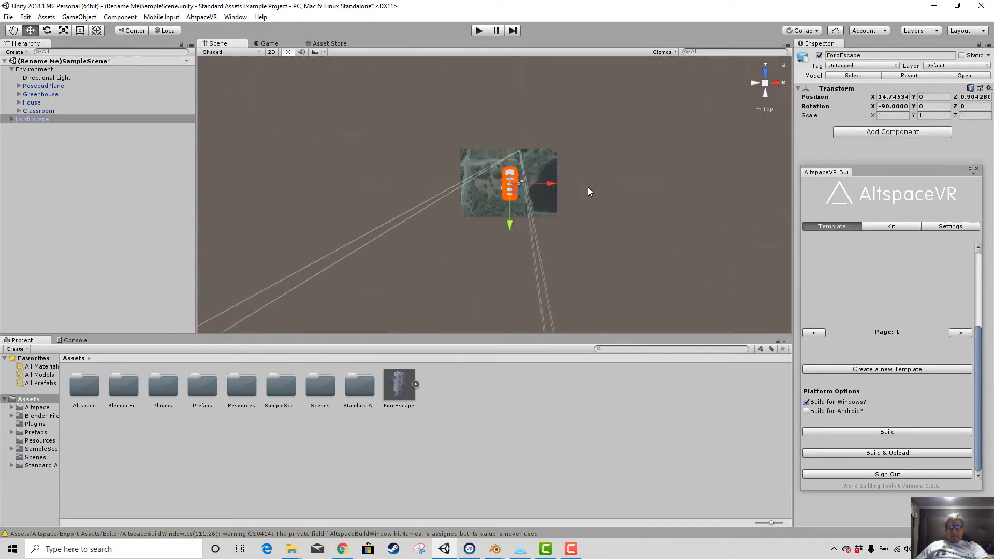
{"action": "scroll", "coordinate": [581, 206], "scroll_direction": "down", "scroll_amount": 2}
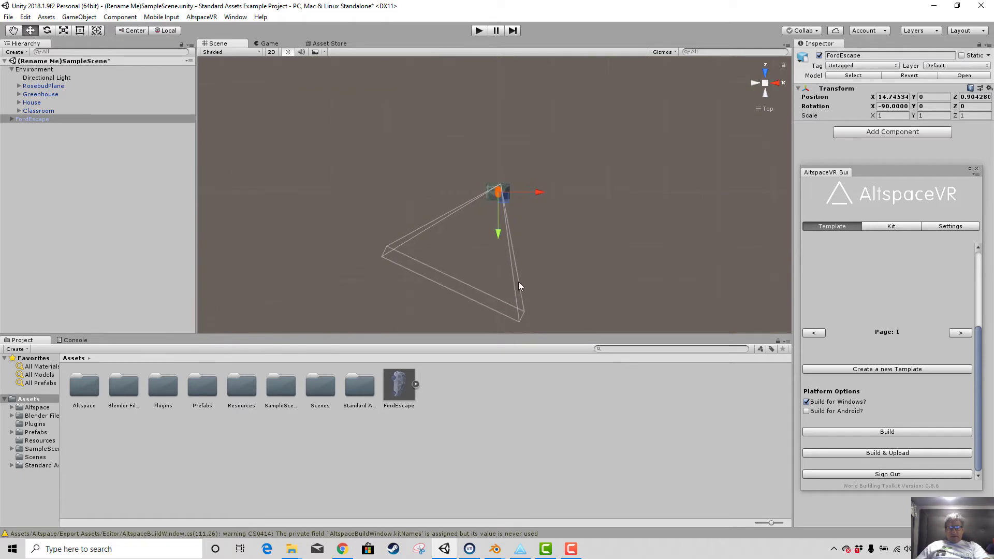
{"action": "left_click", "coordinate": [515, 311]}
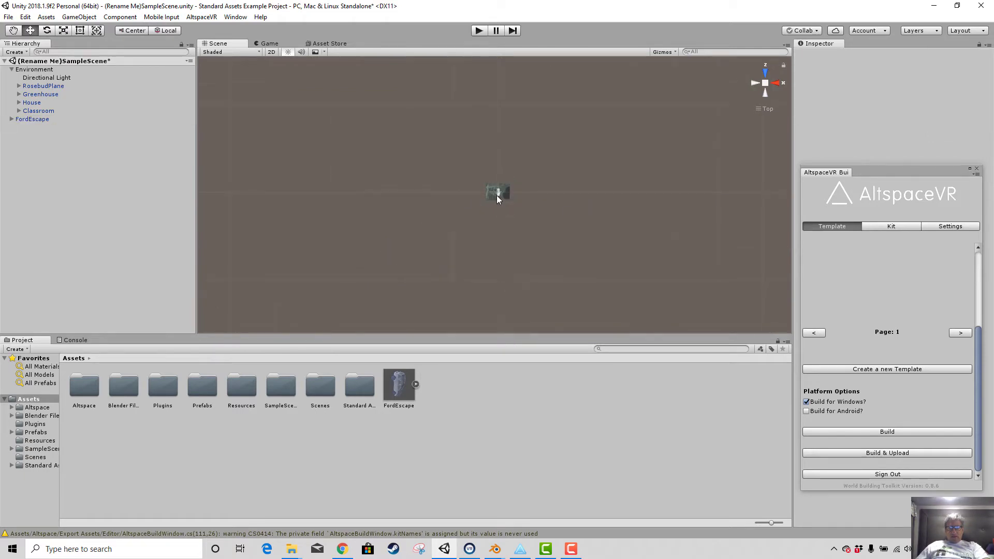
{"action": "scroll", "coordinate": [493, 199], "scroll_direction": "up", "scroll_amount": 5}
{"action": "left_click", "coordinate": [511, 193]}
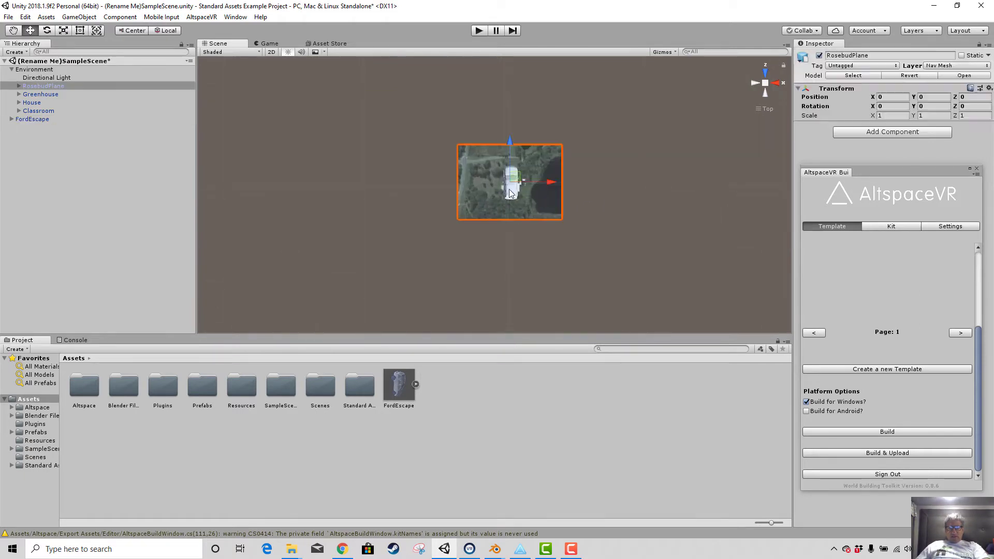
{"action": "left_click", "coordinate": [510, 193]}
{"action": "left_click", "coordinate": [511, 201]}
{"action": "middle_click_drag", "start_coordinate": [512, 202], "coordinate": [495, 175]}
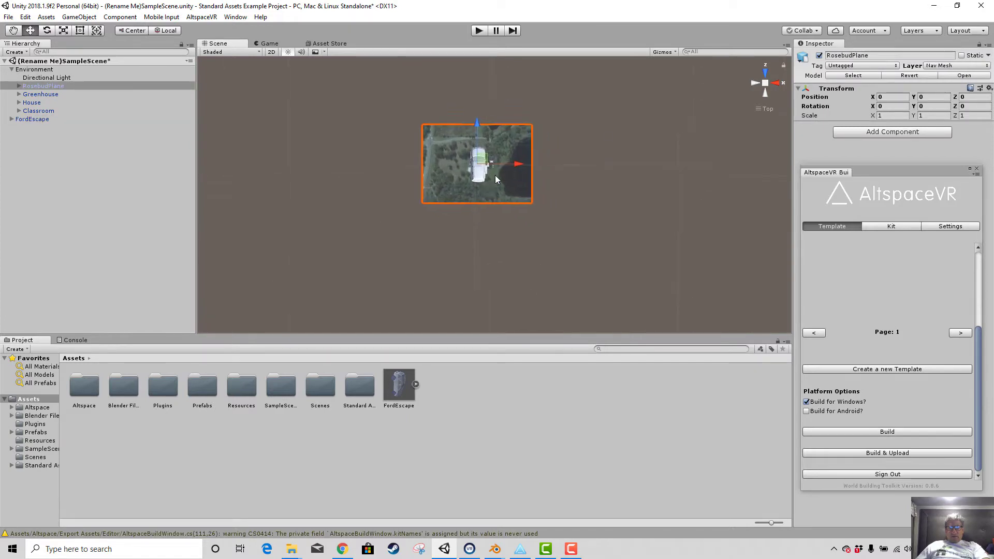
{"action": "left_click", "coordinate": [487, 168]}
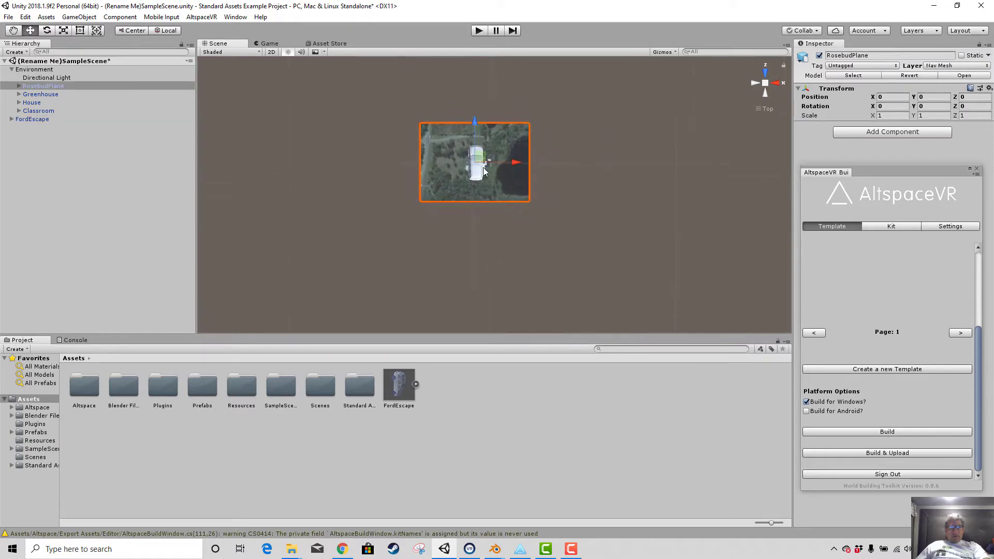
Delete skp_camera_Last_Saved_SketchUp_View and skp_camera_Scene_1 from the FordEscape object, accepting the break of its prefab instance.
{"action": "left_click", "coordinate": [18, 103]}
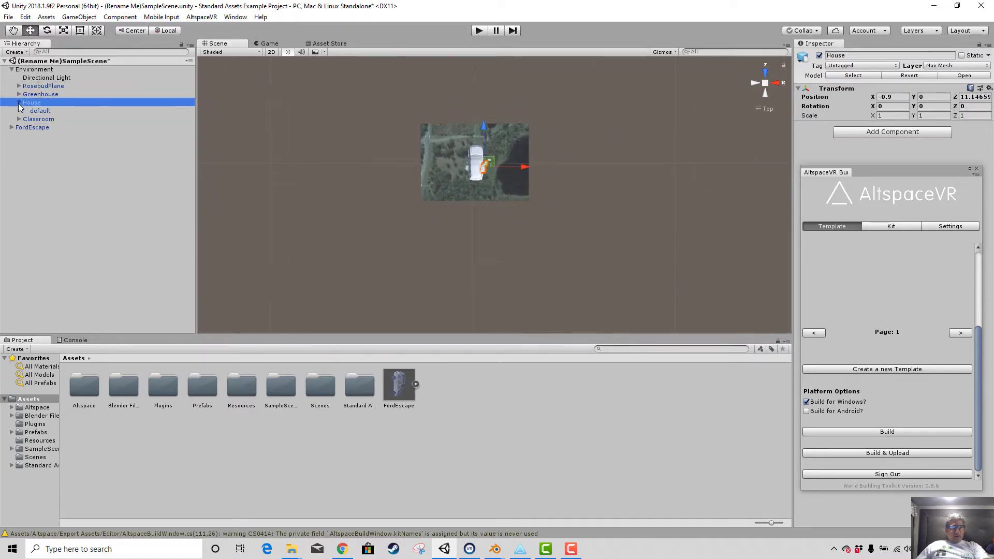
{"action": "left_click", "coordinate": [36, 128]}
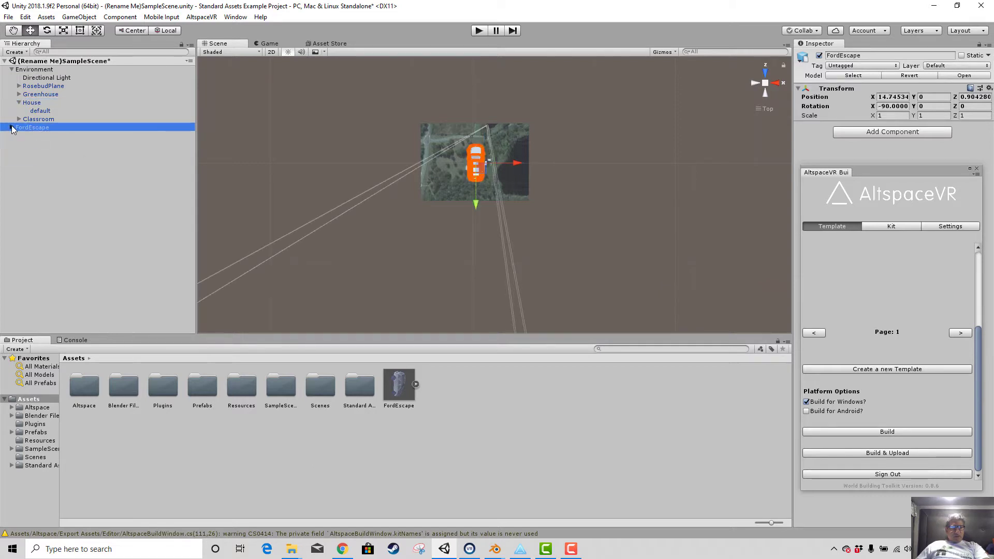
{"action": "left_click", "coordinate": [12, 128]}
{"action": "left_click", "coordinate": [46, 144]}
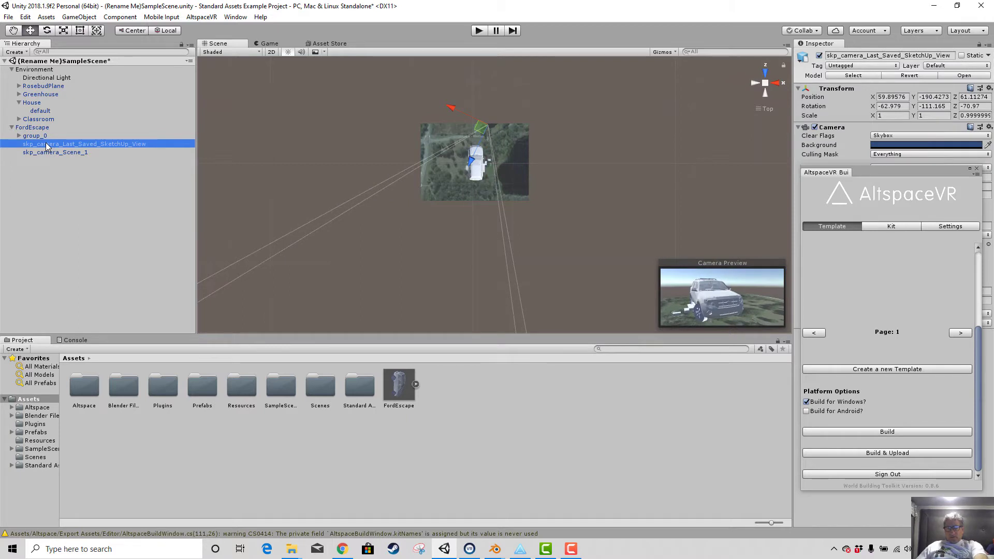
{"action": "key", "text": "Delete"}
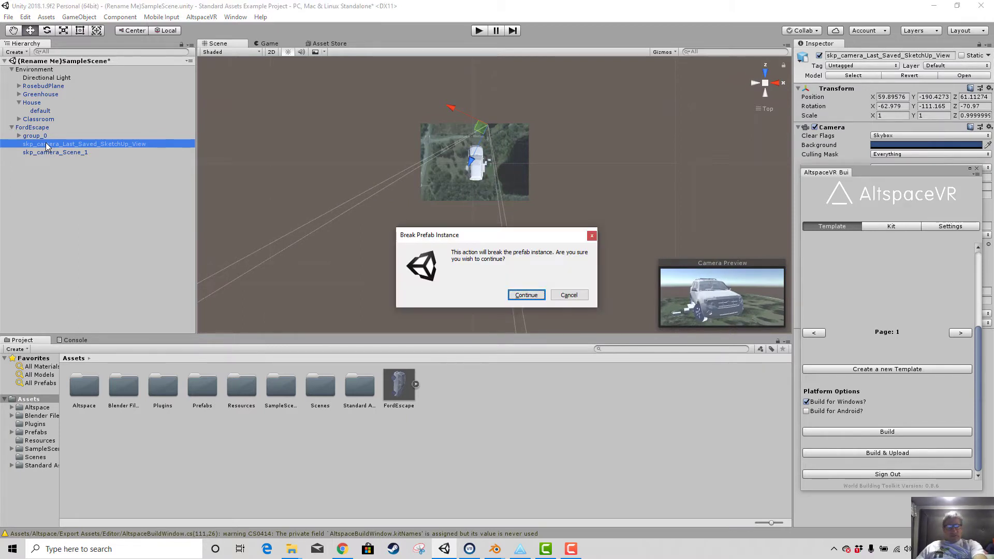
{"action": "left_click", "coordinate": [518, 298]}
{"action": "left_click", "coordinate": [53, 145]}
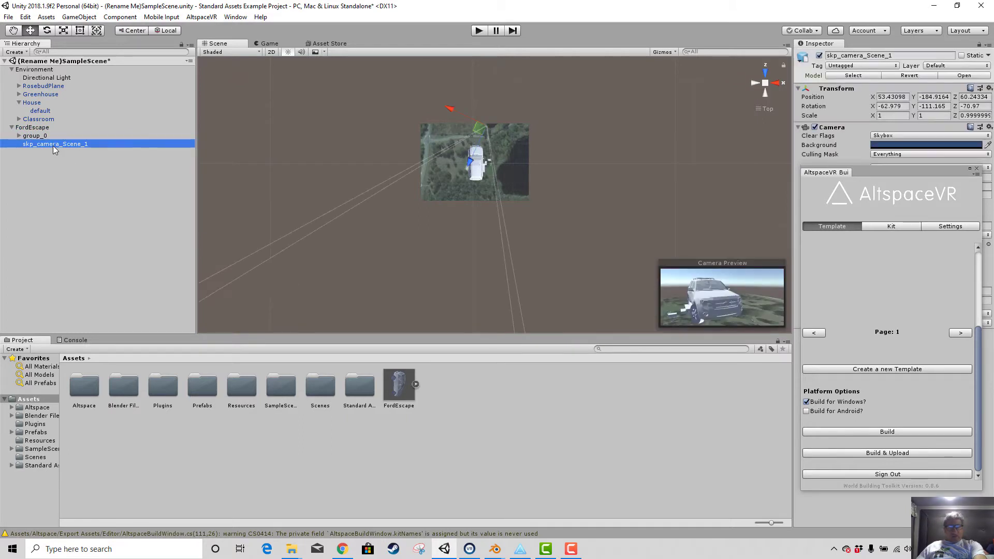
{"action": "key", "text": "Delete"}
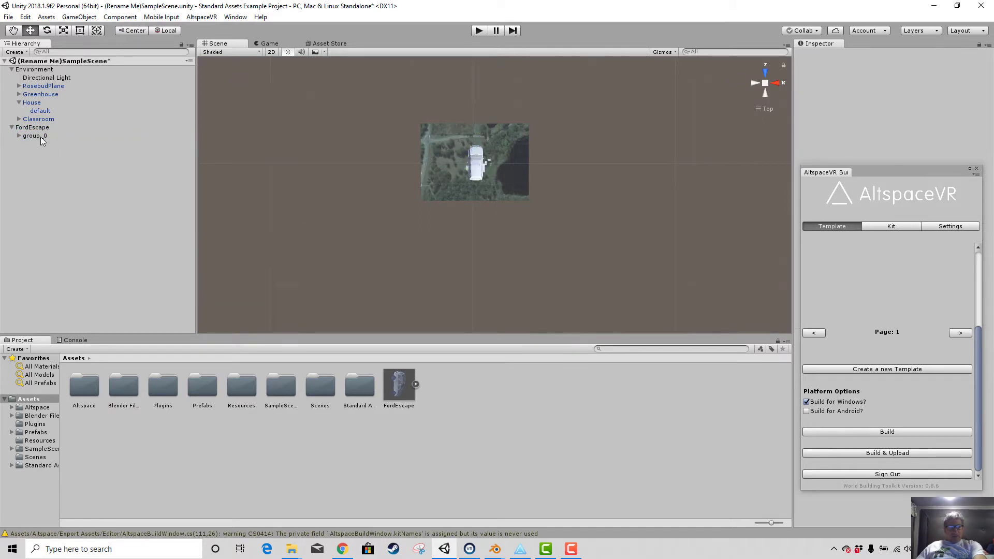
Set the Y position of FordEscape's group_0 to 0, and move it along that axis to about -36.
{"action": "left_click", "coordinate": [42, 139]}
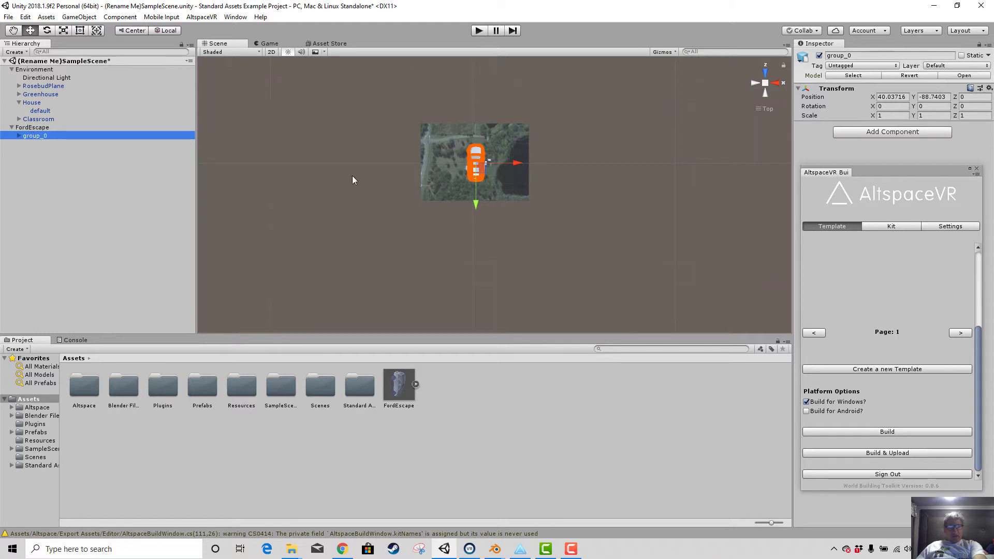
{"action": "left_click", "coordinate": [926, 97]}
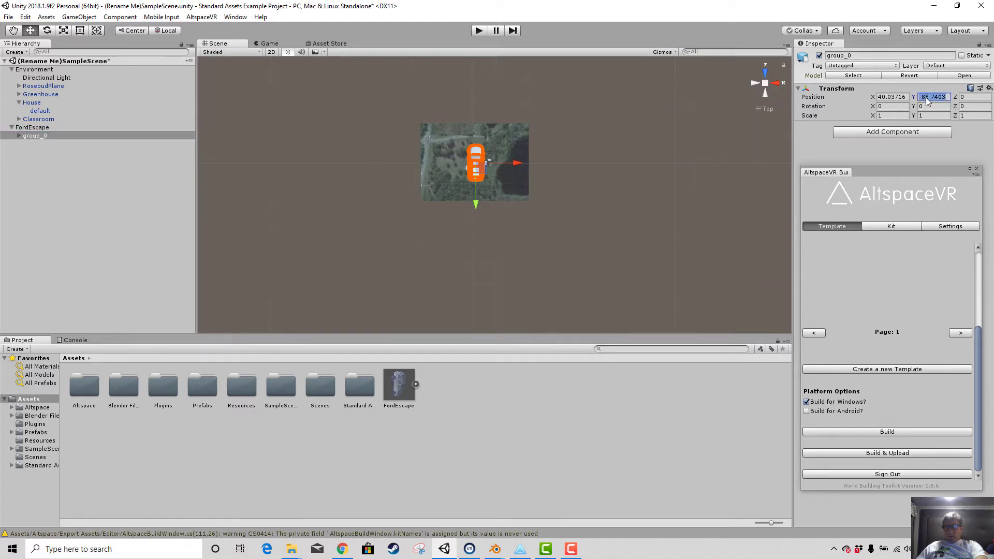
{"action": "type", "text": "0"}
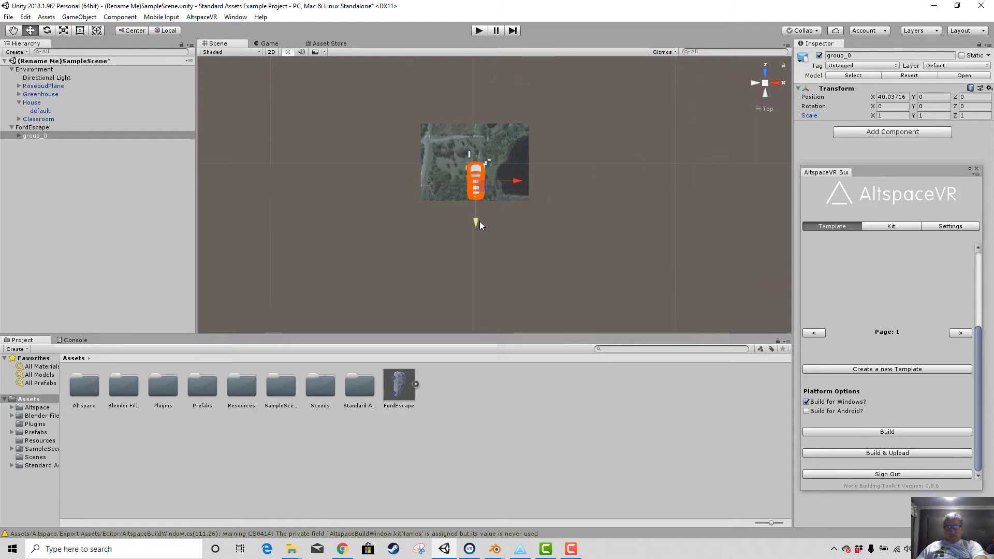
{"action": "left_click_drag", "start_coordinate": [479, 224], "coordinate": [545, 242]}
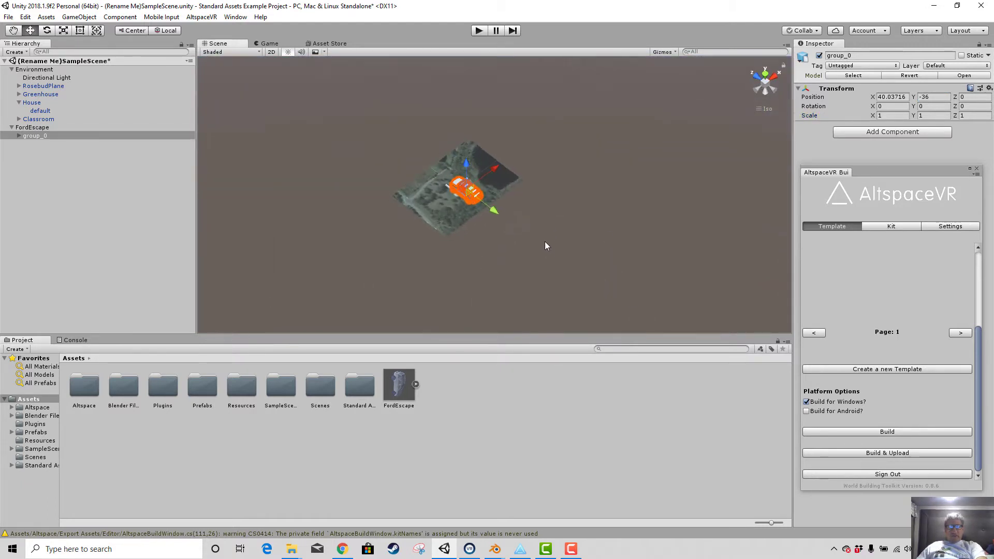
Scale the group_0 car down uniformly on all axes to about 0.116.
{"action": "scroll", "coordinate": [533, 229], "scroll_direction": "up", "scroll_amount": 10}
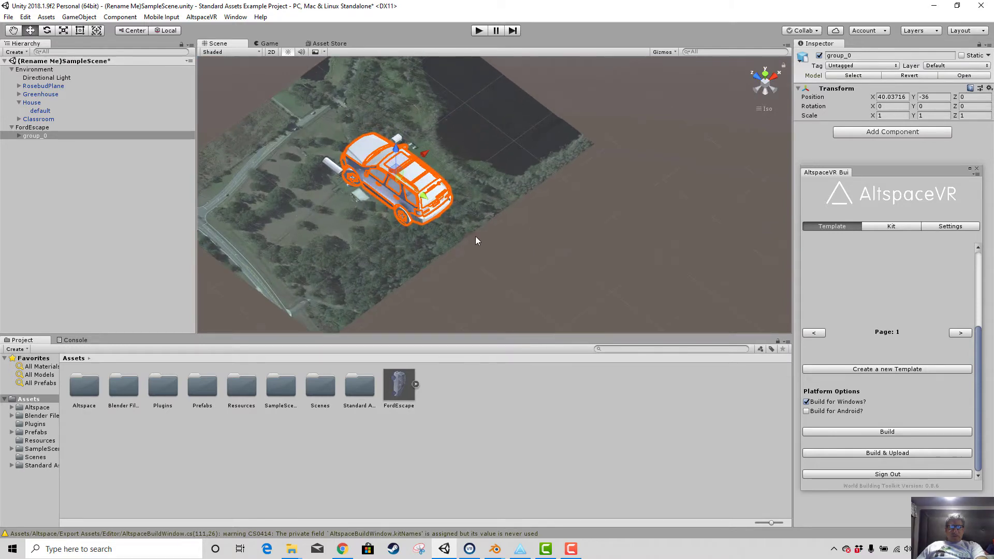
{"action": "left_click_drag", "start_coordinate": [477, 239], "coordinate": [647, 150], "text": "alt"}
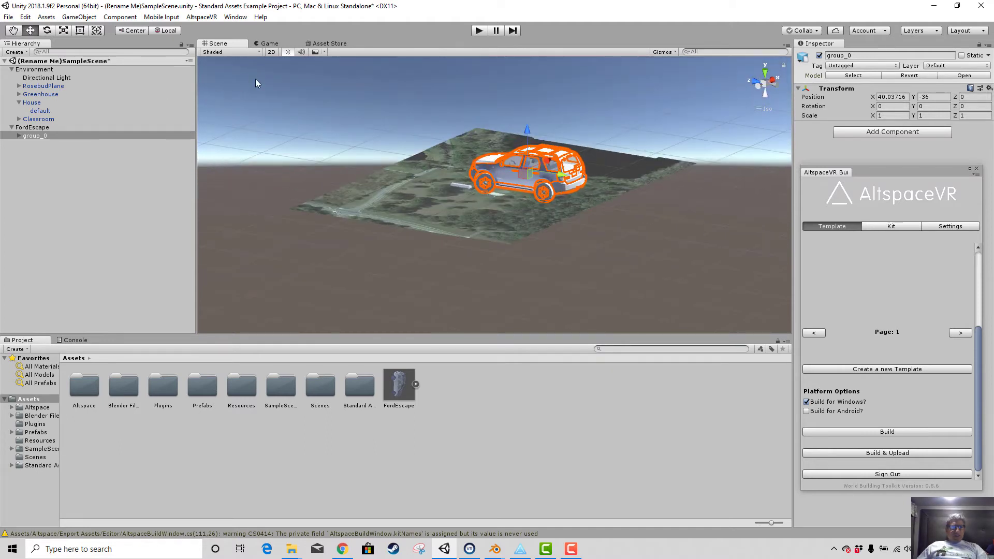
{"action": "left_click", "coordinate": [63, 31]}
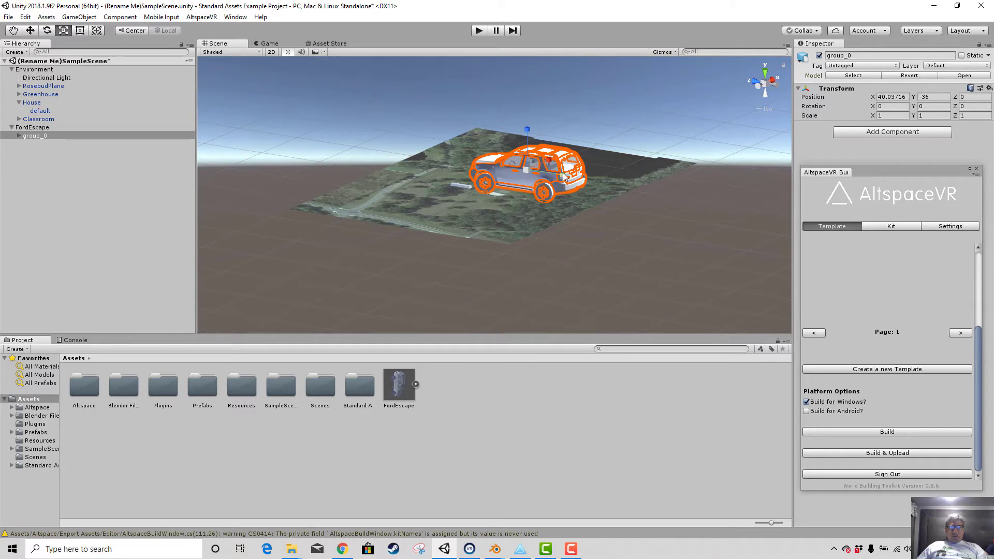
{"action": "mouse_move", "coordinate": [565, 176]}
{"action": "left_mouse_down"}
{"action": "mouse_move", "coordinate": [560, 207]}
{"action": "mouse_move", "coordinate": [557, 174]}
{"action": "mouse_move", "coordinate": [554, 183]}
{"action": "left_mouse_up"}
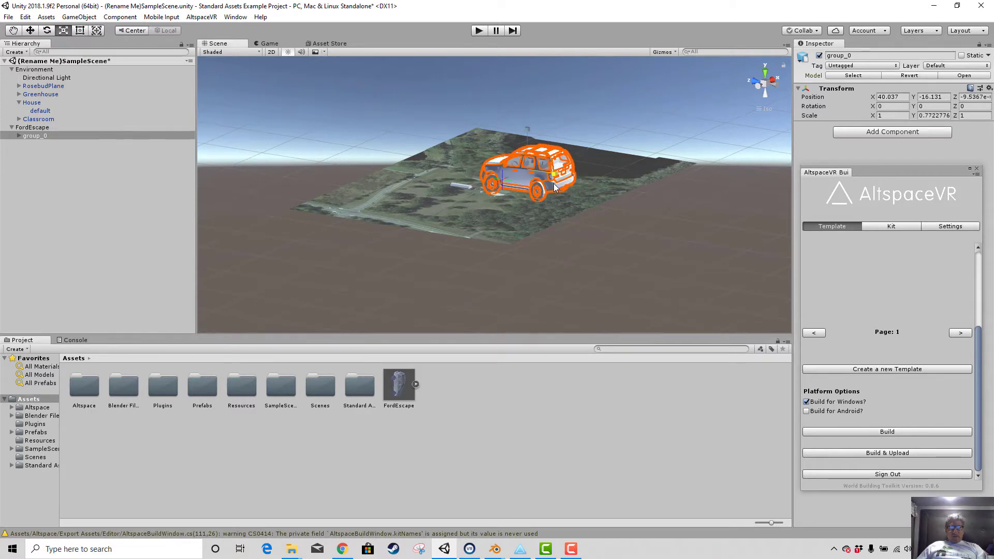
{"action": "key", "text": "ctrl+z"}
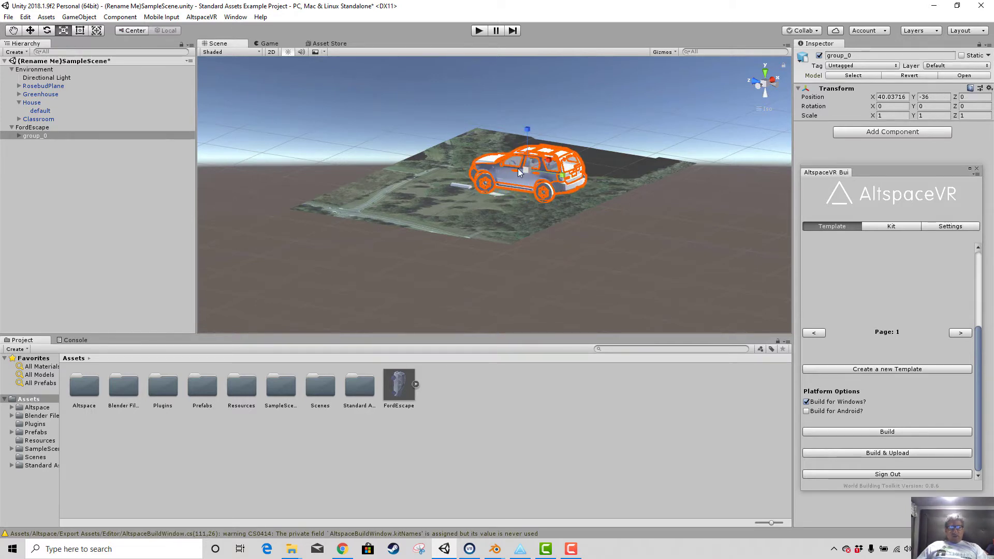
{"action": "left_click_drag", "start_coordinate": [526, 168], "coordinate": [473, 193]}
Move the scaled car along its Y axis to about -28.1 in the top view, north of the house.
{"action": "left_click", "coordinate": [766, 74]}
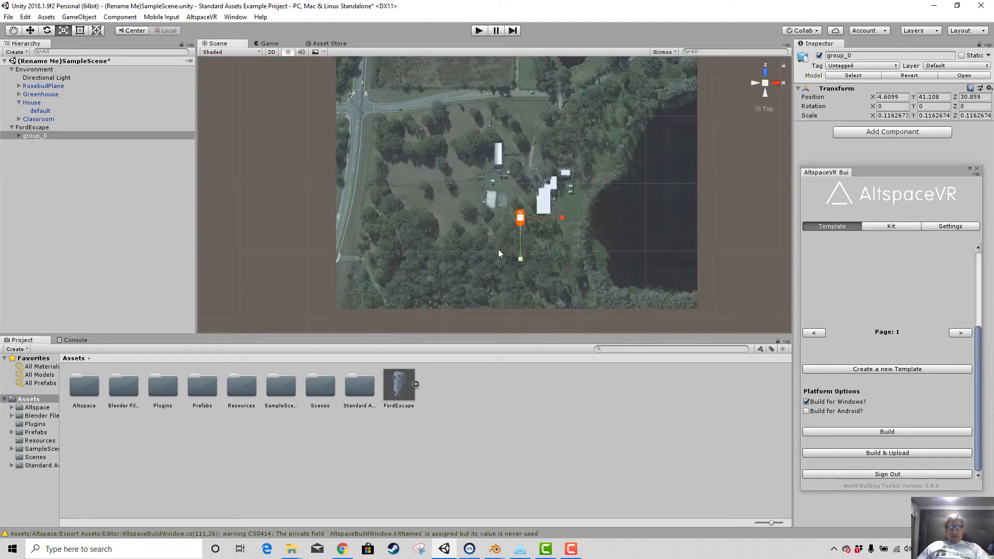
{"action": "left_click", "coordinate": [30, 30]}
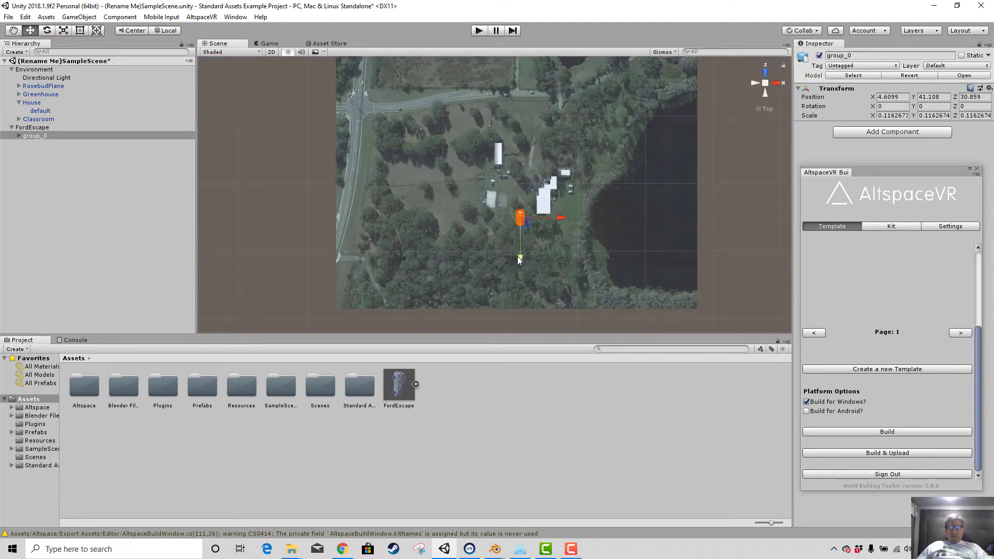
{"action": "left_click_drag", "start_coordinate": [517, 257], "coordinate": [528, 231]}
Rotate the car a quarter turn about its Z axis and set the Z rotation to exactly 90.
{"action": "scroll", "coordinate": [528, 230], "scroll_direction": "up", "scroll_amount": 5}
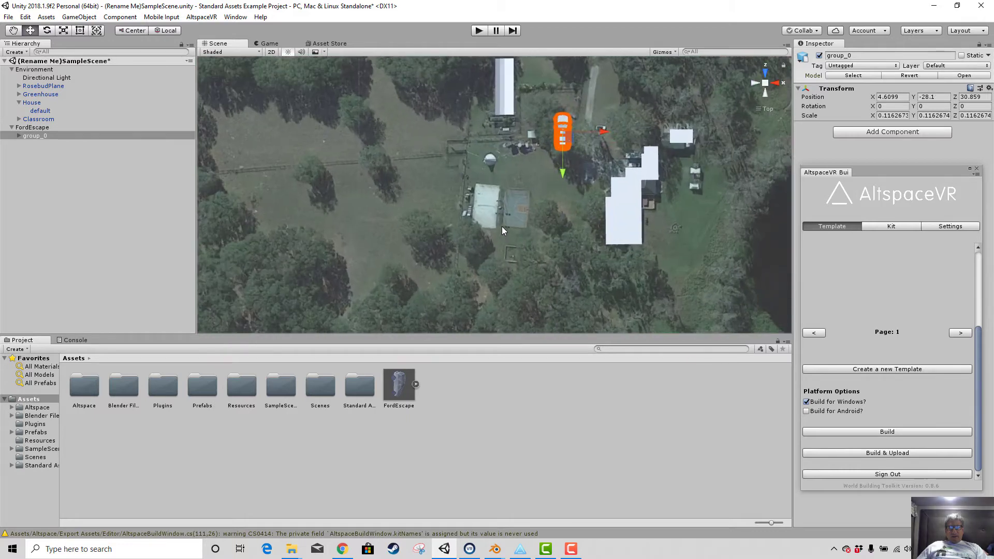
{"action": "scroll", "coordinate": [502, 226], "scroll_direction": "up", "scroll_amount": 2}
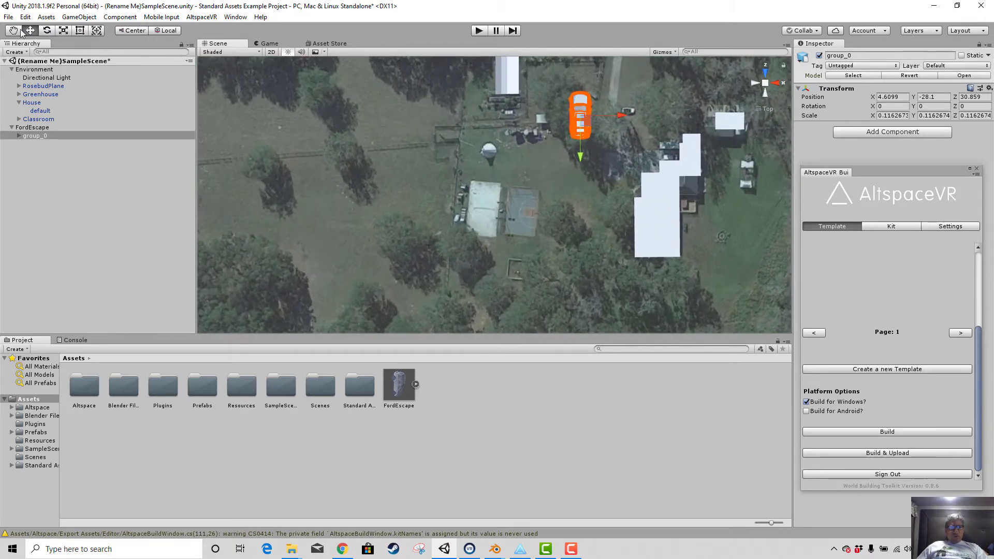
{"action": "left_click", "coordinate": [46, 31]}
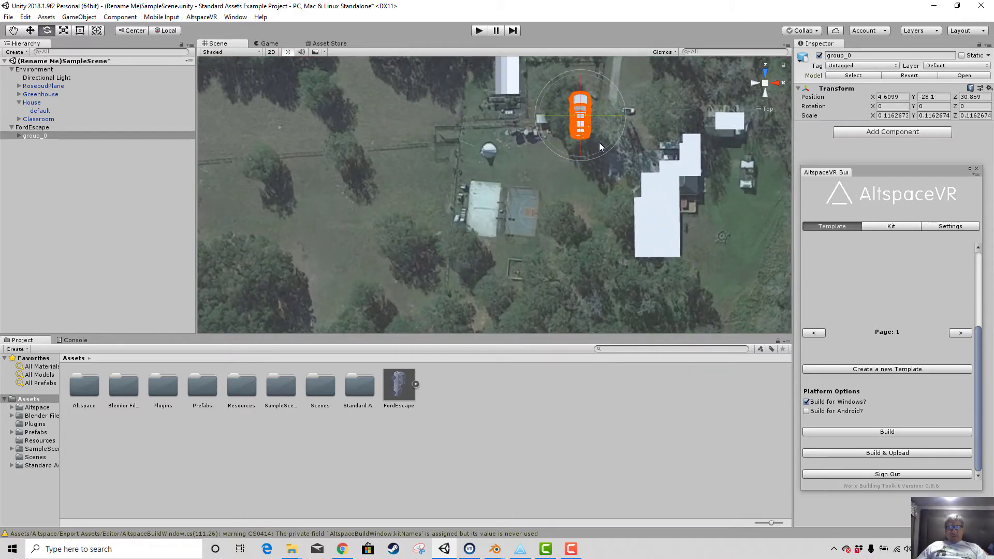
{"action": "left_click_drag", "start_coordinate": [610, 148], "coordinate": [547, 157]}
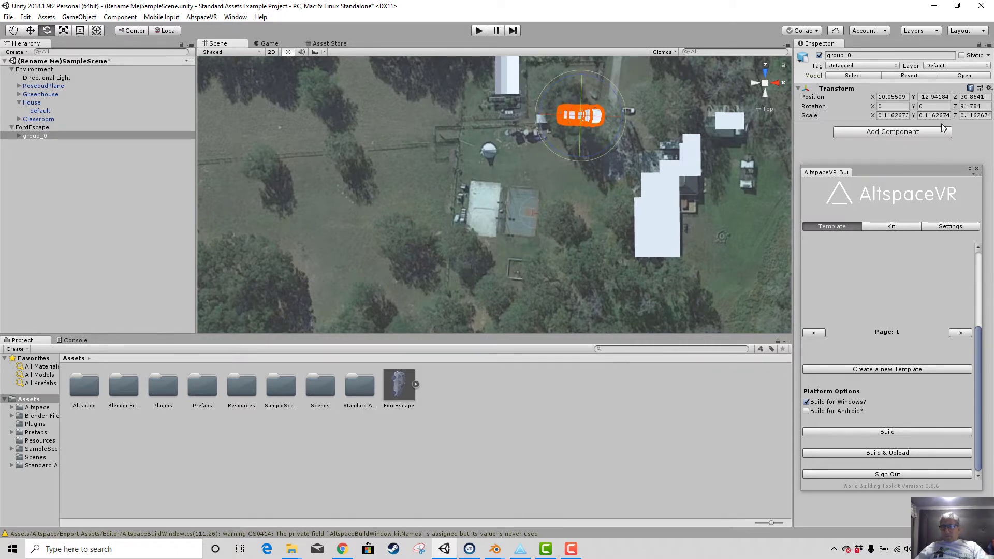
{"action": "left_click_drag", "start_coordinate": [983, 107], "coordinate": [957, 108]}
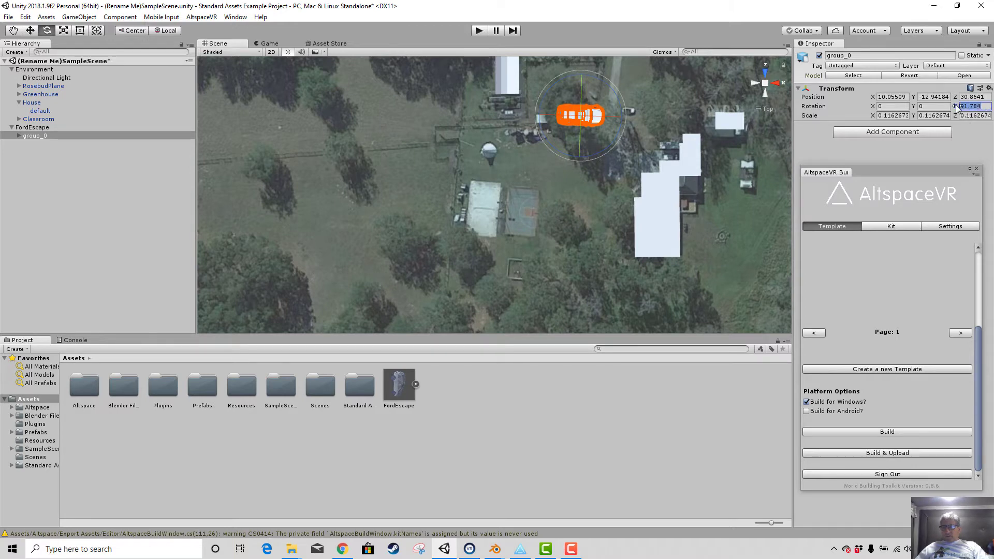
{"action": "type", "text": "90"}
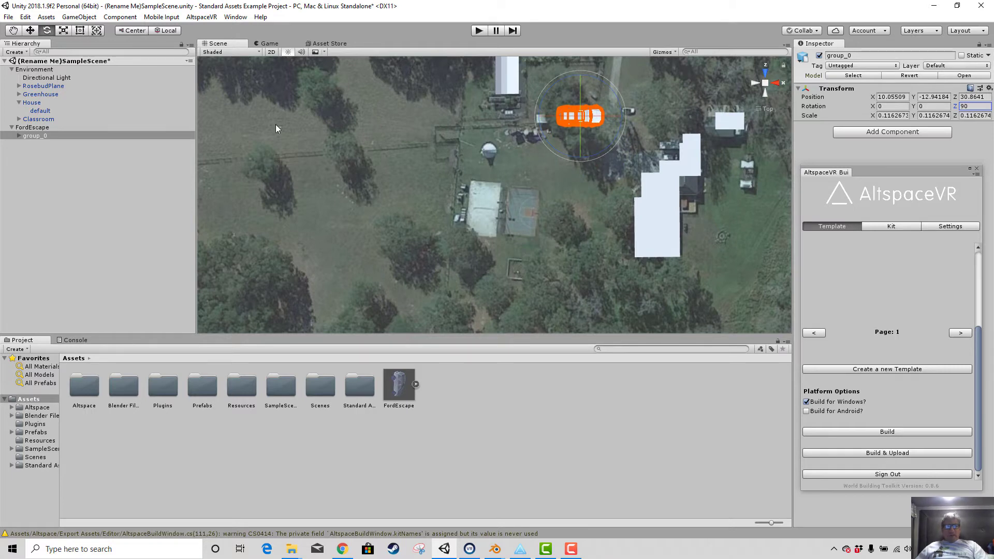
Move the car near the driveway by the house at about X 31, Y -13.9, and lower it to about Z 1.4.
{"action": "left_click", "coordinate": [34, 29]}
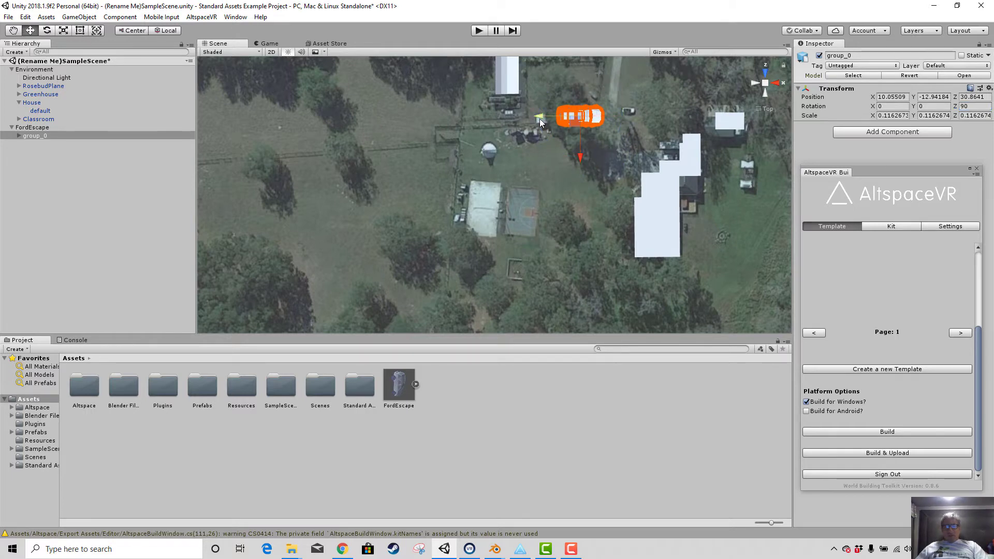
{"action": "left_click_drag", "start_coordinate": [539, 119], "coordinate": [586, 124]}
{"action": "left_click_drag", "start_coordinate": [625, 158], "coordinate": [626, 149]}
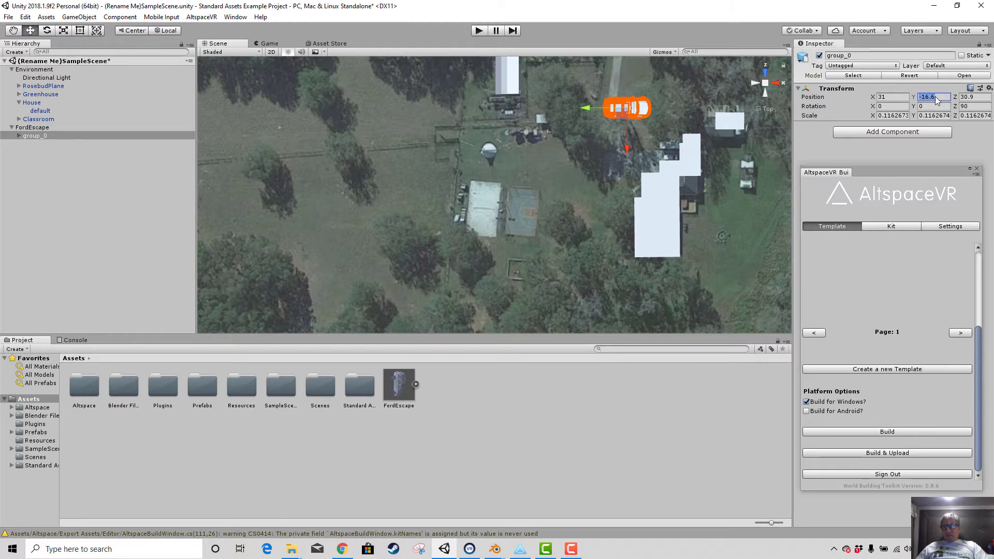
{"action": "type", "text": "0"}
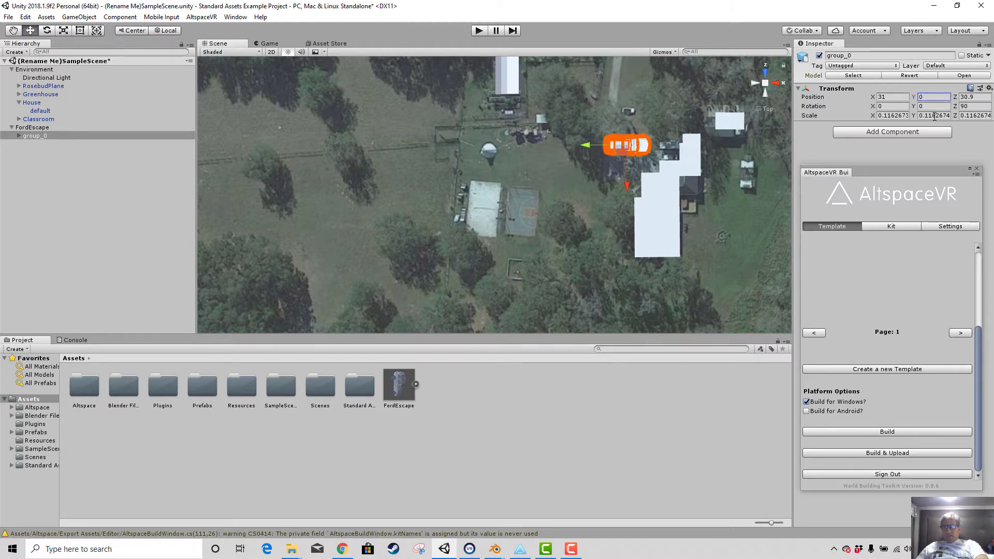
{"action": "left_click_drag", "start_coordinate": [627, 184], "coordinate": [636, 154]}
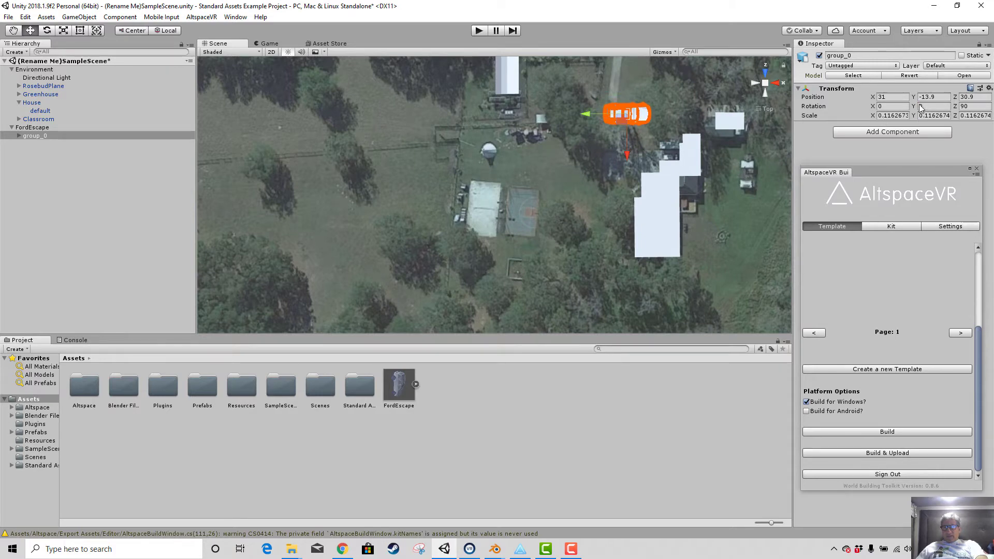
{"action": "left_click_drag", "start_coordinate": [578, 259], "coordinate": [639, 137], "text": "alt"}
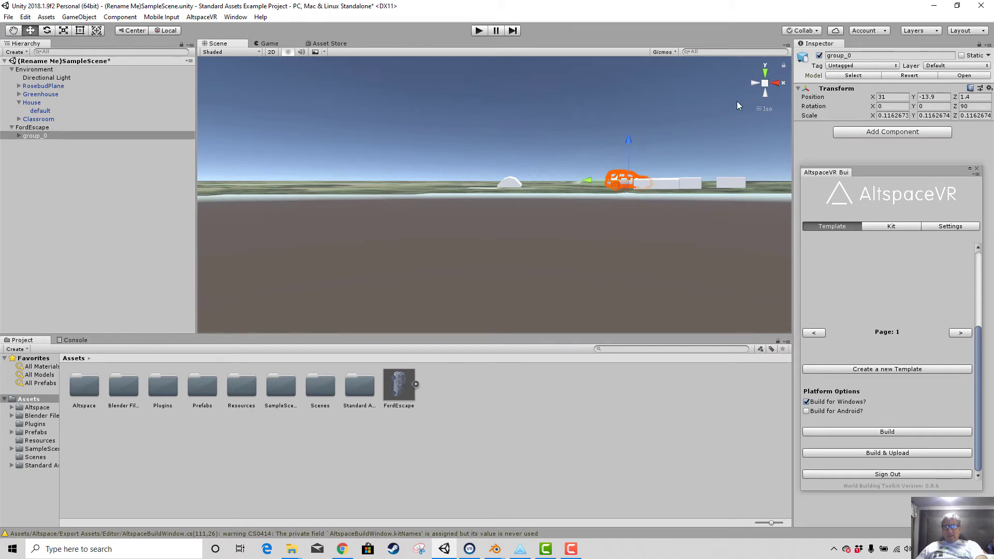
Scale the car down uniformly to about 0.035 in the top view, matching the vehicle in the aerial image.
{"action": "left_click", "coordinate": [765, 74]}
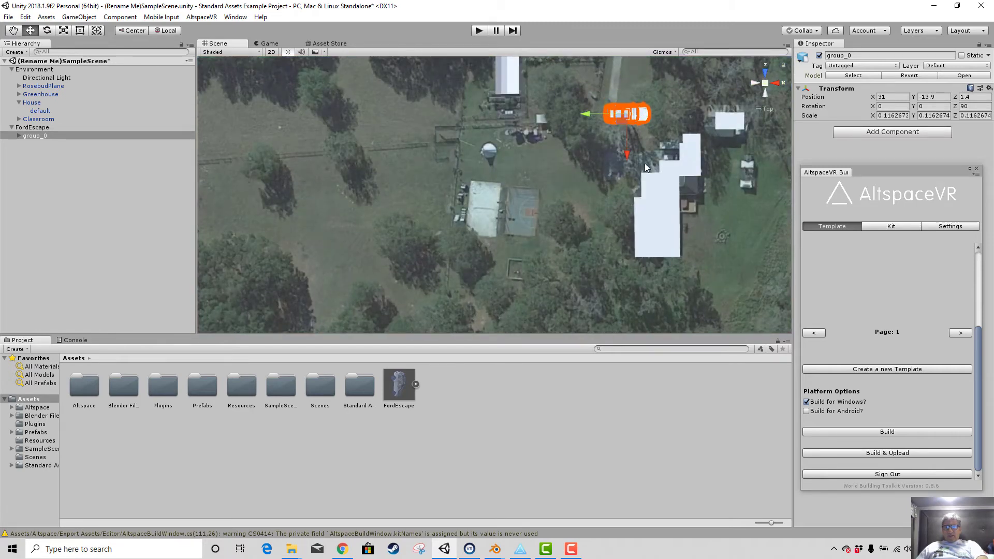
{"action": "left_click", "coordinate": [64, 30]}
{"action": "scroll", "coordinate": [628, 157], "scroll_direction": "up", "scroll_amount": 2}
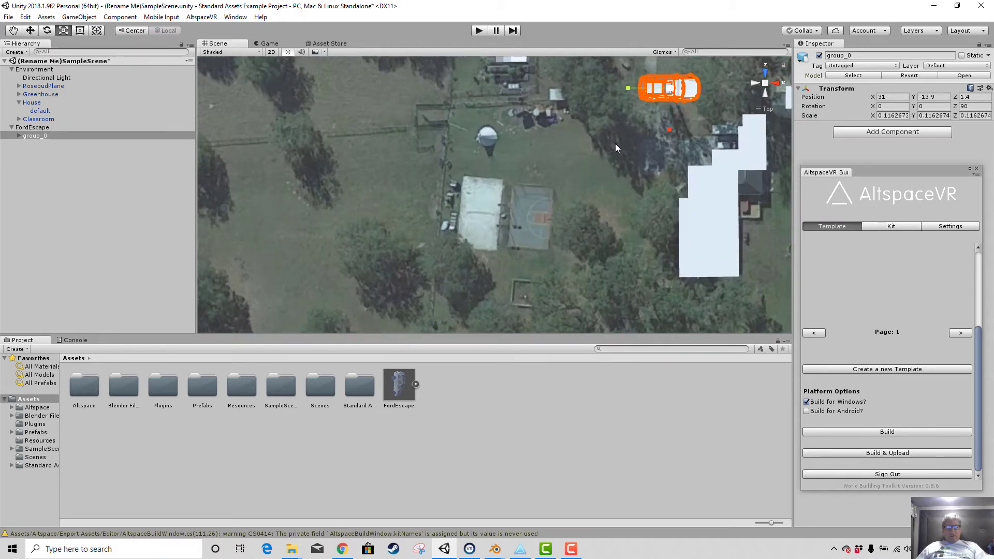
{"action": "middle_click_drag", "start_coordinate": [616, 147], "coordinate": [505, 231]}
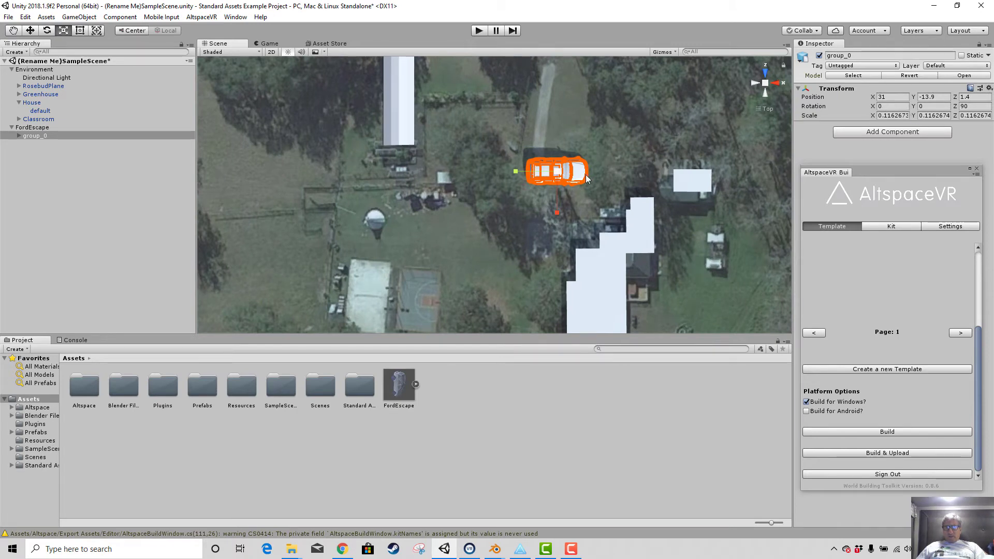
{"action": "left_click_drag", "start_coordinate": [557, 175], "coordinate": [516, 169]}
{"action": "scroll", "coordinate": [615, 204], "scroll_direction": "up", "scroll_amount": 4}
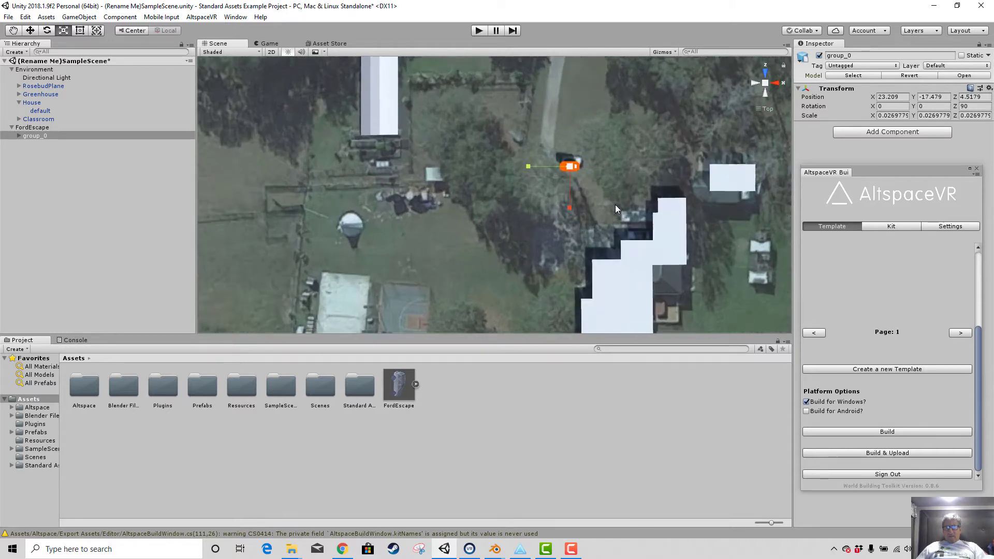
{"action": "scroll", "coordinate": [615, 204], "scroll_direction": "up", "scroll_amount": 3}
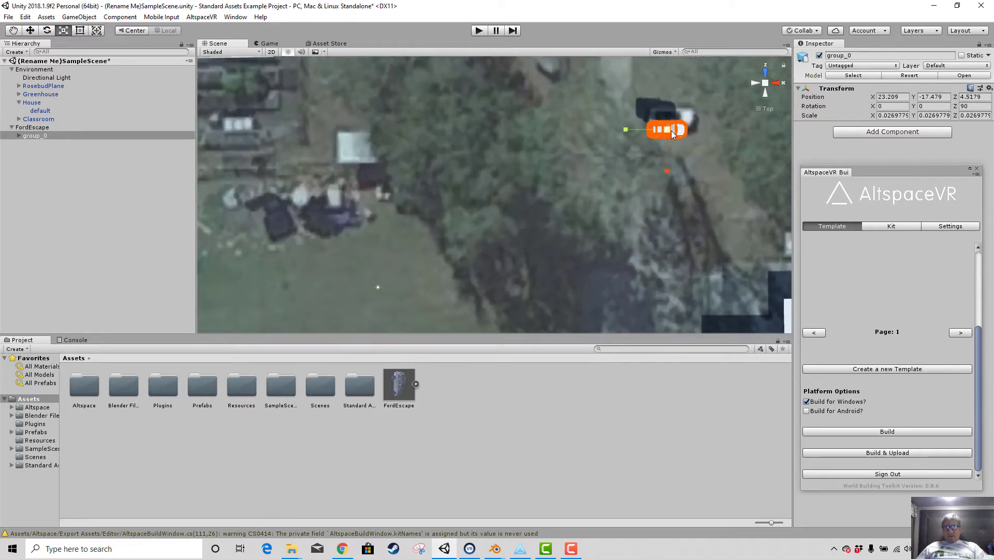
{"action": "left_click_drag", "start_coordinate": [669, 132], "coordinate": [682, 133]}
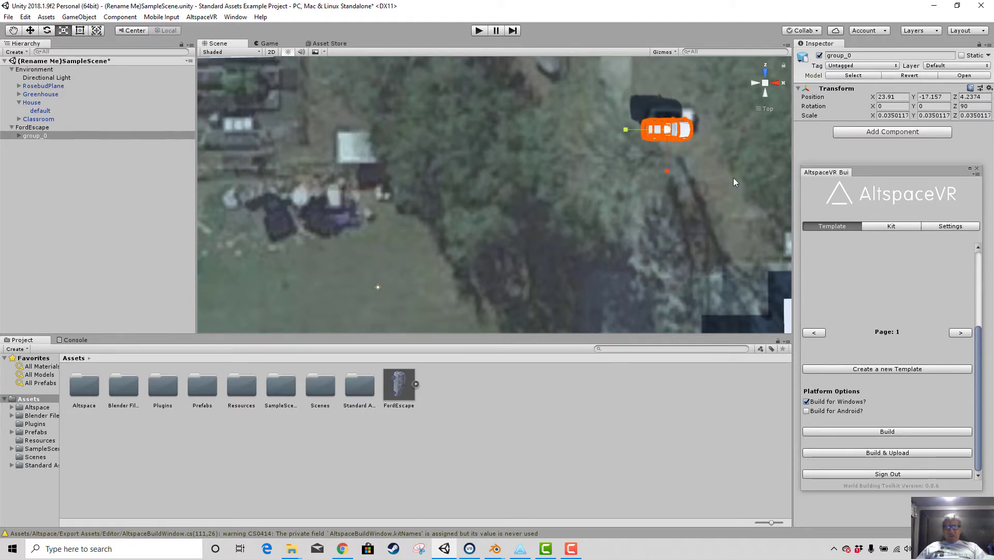
Move the car onto the parked vehicle at the end of the driveway, at about X 24.74, Y -17.97, Z 1.9, and save the scene.
{"action": "left_click", "coordinate": [924, 98]}
{"action": "type", "text": "0"}
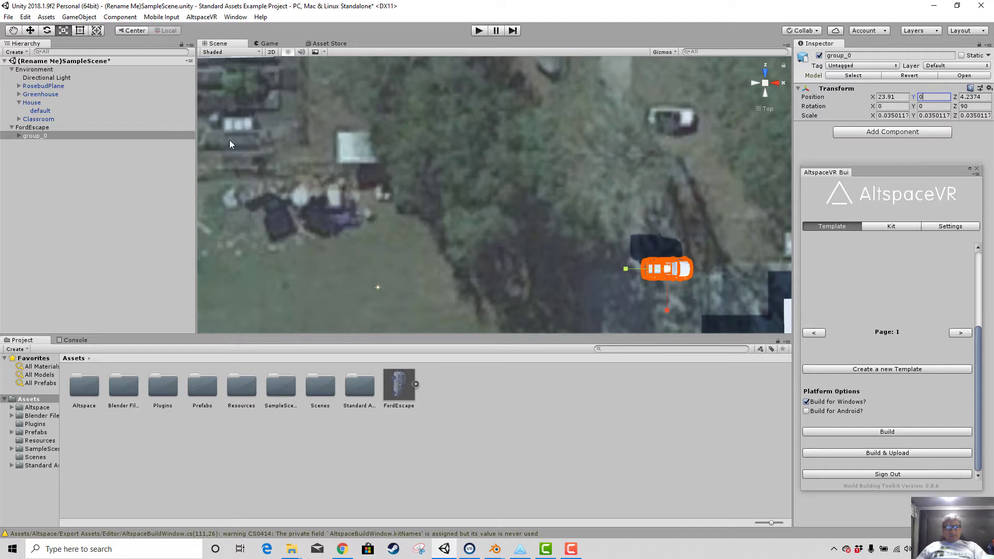
{"action": "left_click", "coordinate": [32, 30]}
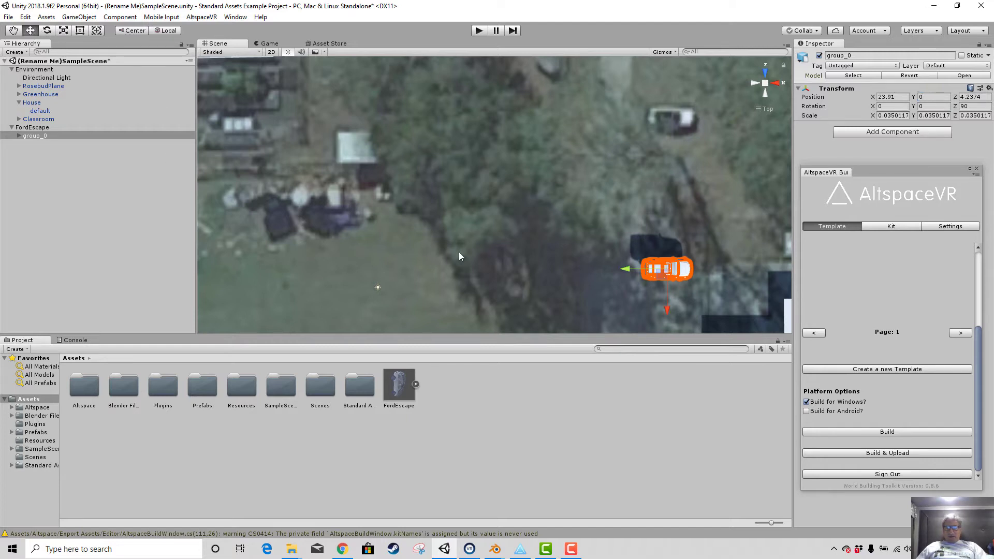
{"action": "left_click_drag", "start_coordinate": [666, 310], "coordinate": [664, 162]}
{"action": "left_click_drag", "start_coordinate": [626, 120], "coordinate": [600, 269]}
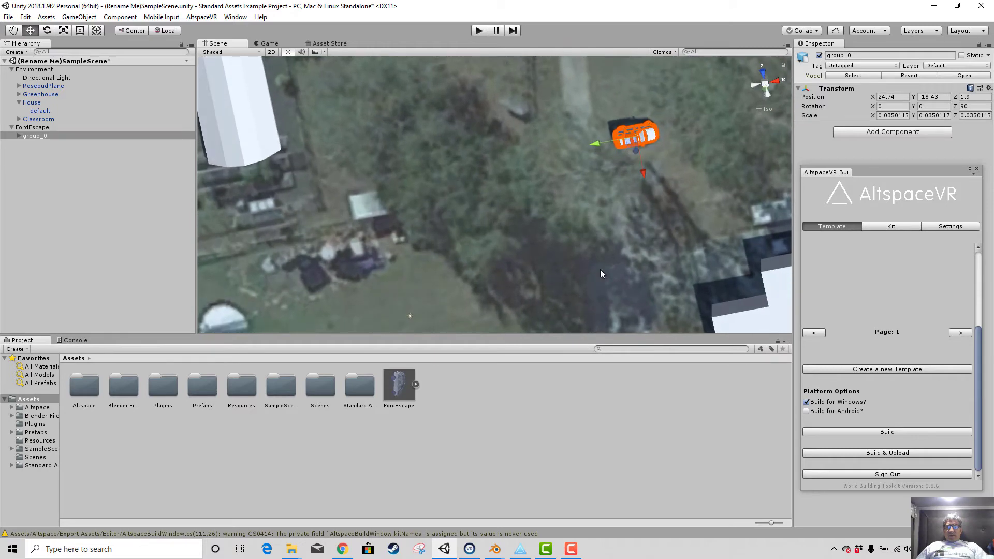
{"action": "left_click_drag", "start_coordinate": [644, 178], "coordinate": [649, 175]}
{"action": "left_click_drag", "start_coordinate": [604, 231], "coordinate": [650, 207], "text": "alt"}
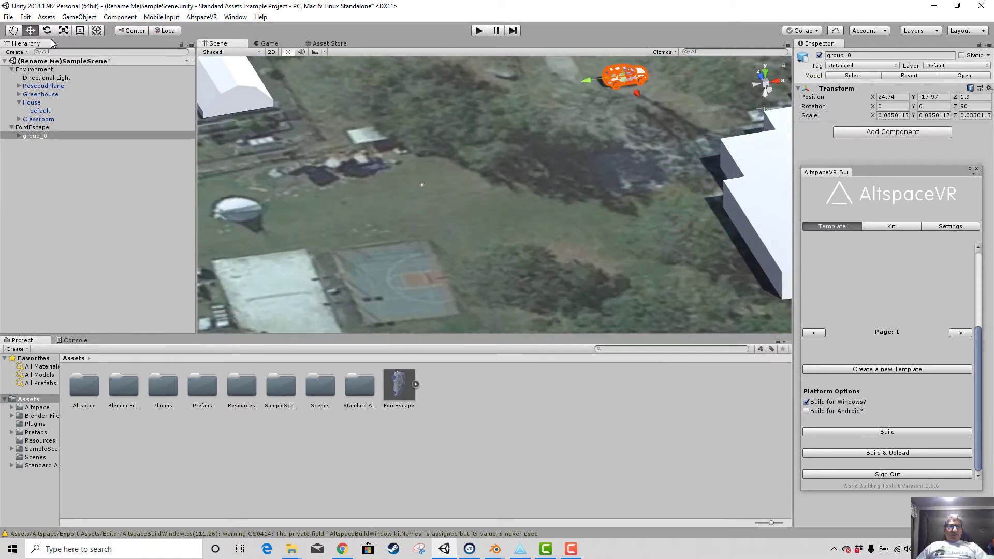
{"action": "left_click", "coordinate": [8, 17]}
{"action": "left_click", "coordinate": [25, 59]}
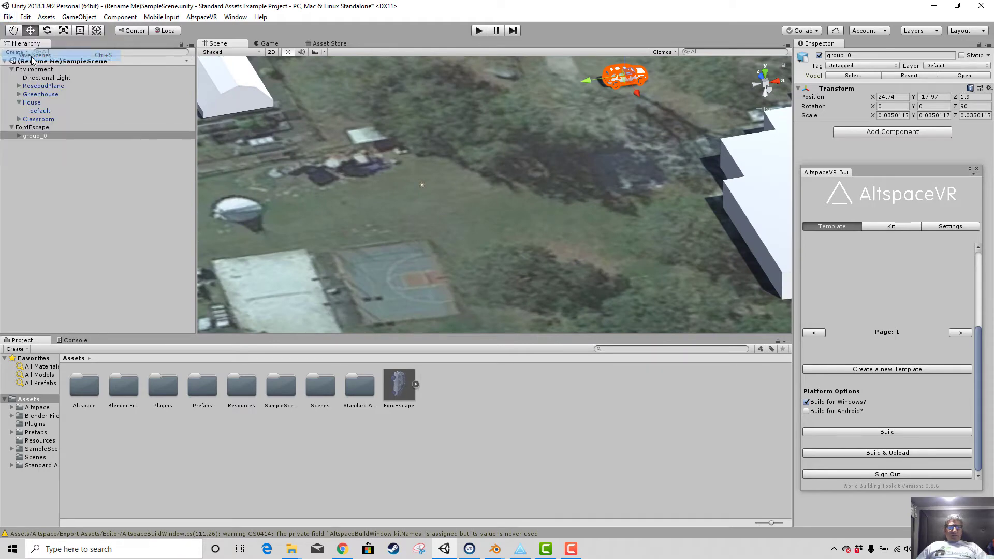
Inspect the car's size and placement relative to the driveway, house and greenhouse from several angles.
{"action": "left_click", "coordinate": [507, 166]}
{"action": "scroll", "coordinate": [553, 160], "scroll_direction": "up", "scroll_amount": 5}
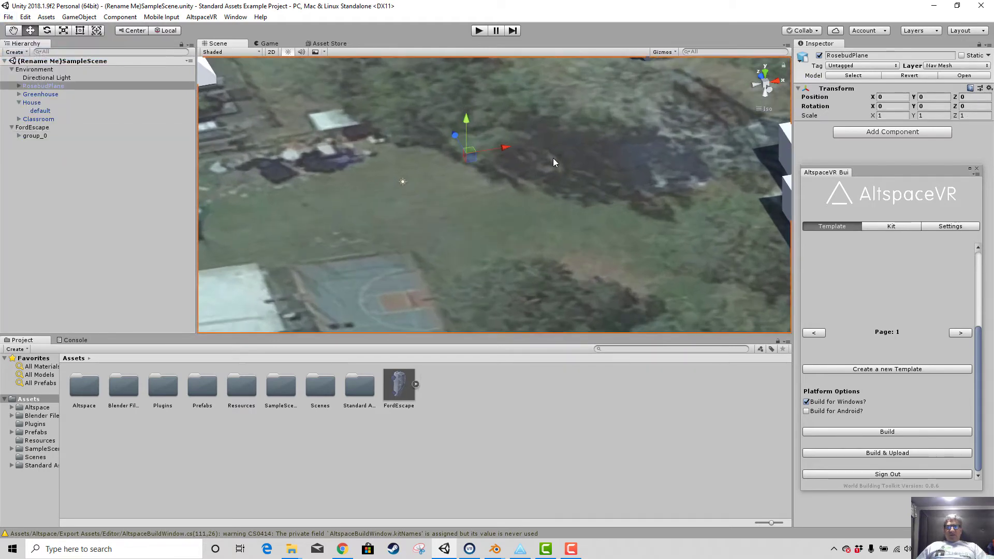
{"action": "middle_click_drag", "start_coordinate": [552, 160], "coordinate": [495, 261]}
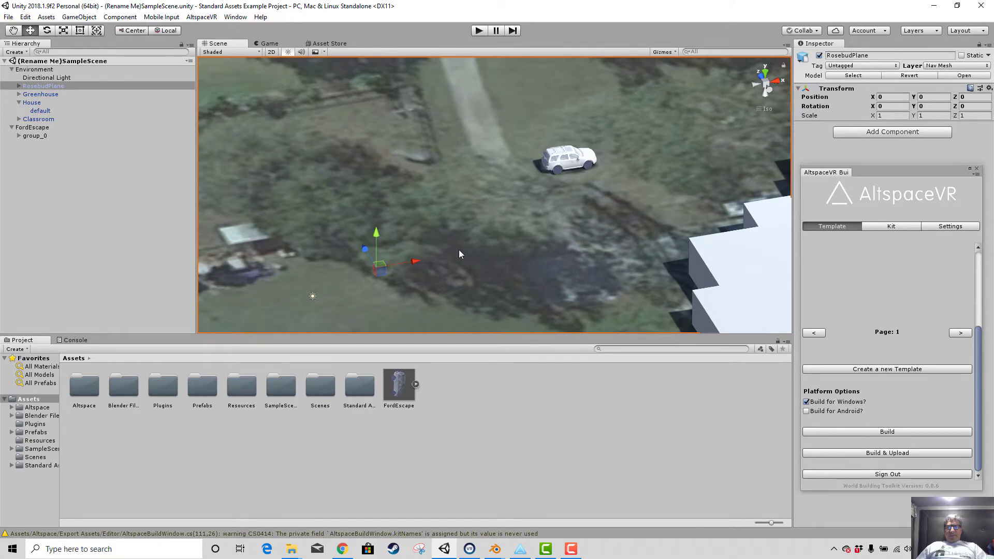
{"action": "right_click_drag", "start_coordinate": [459, 249], "coordinate": [526, 199]}
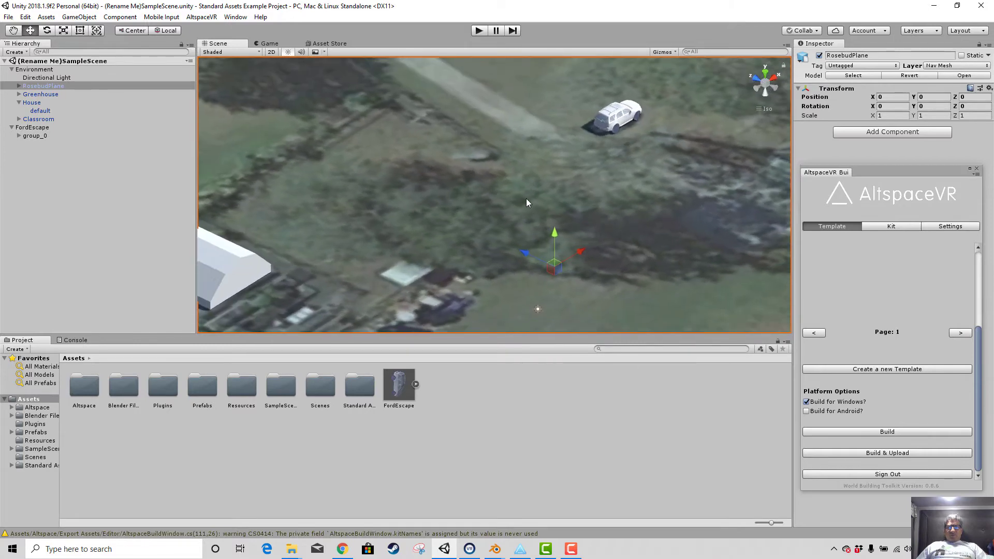
{"action": "scroll", "coordinate": [517, 205], "scroll_direction": "down", "scroll_amount": 5}
{"action": "mouse_move", "coordinate": [502, 257]}
{"action": "right_mouse_down"}
{"action": "mouse_move", "coordinate": [533, 224]}
{"action": "mouse_move", "coordinate": [526, 236]}
{"action": "mouse_move", "coordinate": [532, 210]}
{"action": "mouse_move", "coordinate": [513, 259]}
{"action": "right_mouse_up"}
{"action": "scroll", "coordinate": [513, 259], "scroll_direction": "up", "scroll_amount": 5}
{"action": "scroll", "coordinate": [512, 260], "scroll_direction": "up", "scroll_amount": 2}
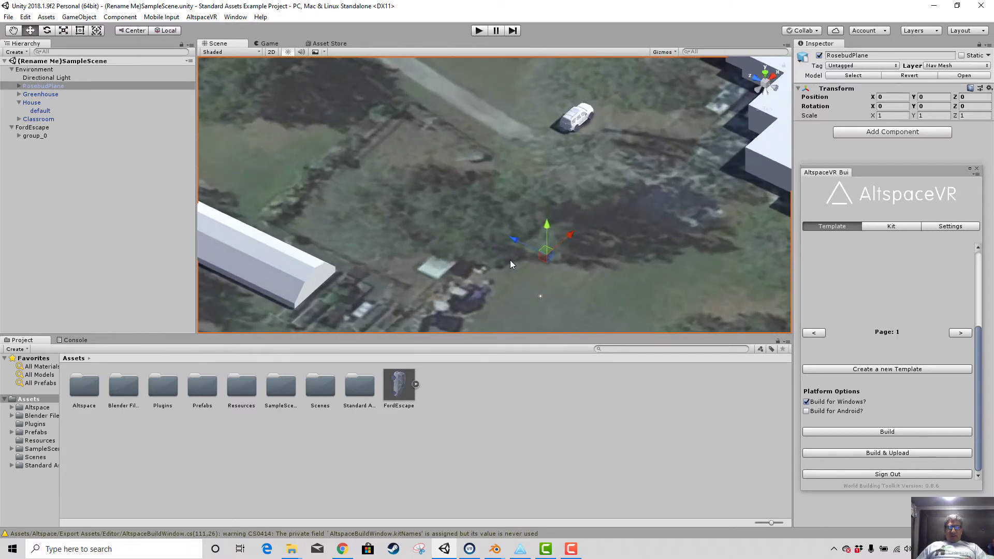
{"action": "middle_click_drag", "start_coordinate": [483, 280], "coordinate": [577, 263]}
{"action": "right_click_drag", "start_coordinate": [577, 263], "coordinate": [500, 154]}
{"action": "left_click_drag", "start_coordinate": [494, 170], "coordinate": [510, 225], "text": "alt"}
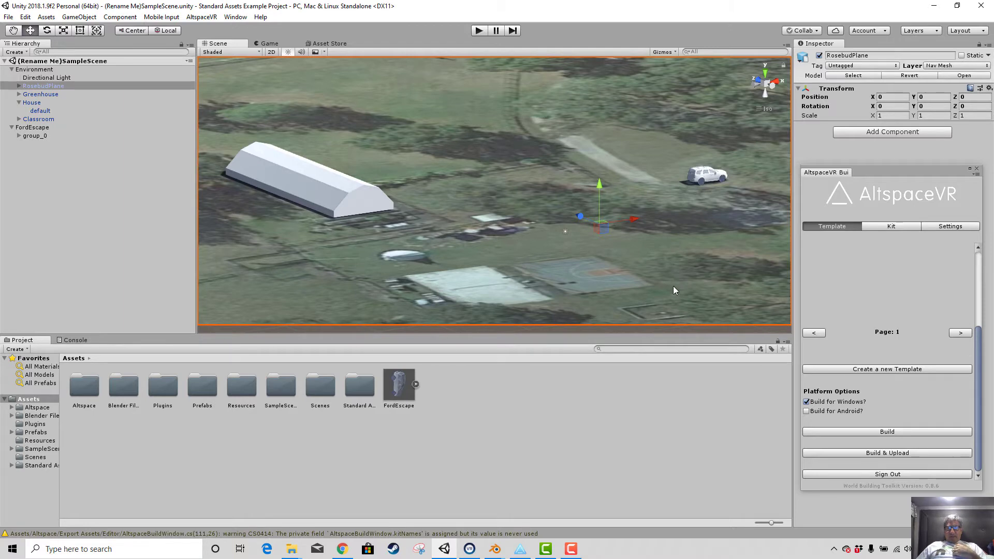
Move the AltspaceVR build window clear of the Inspector and add a Mesh Collider to RosebudPlane.
{"action": "left_click", "coordinate": [18, 86]}
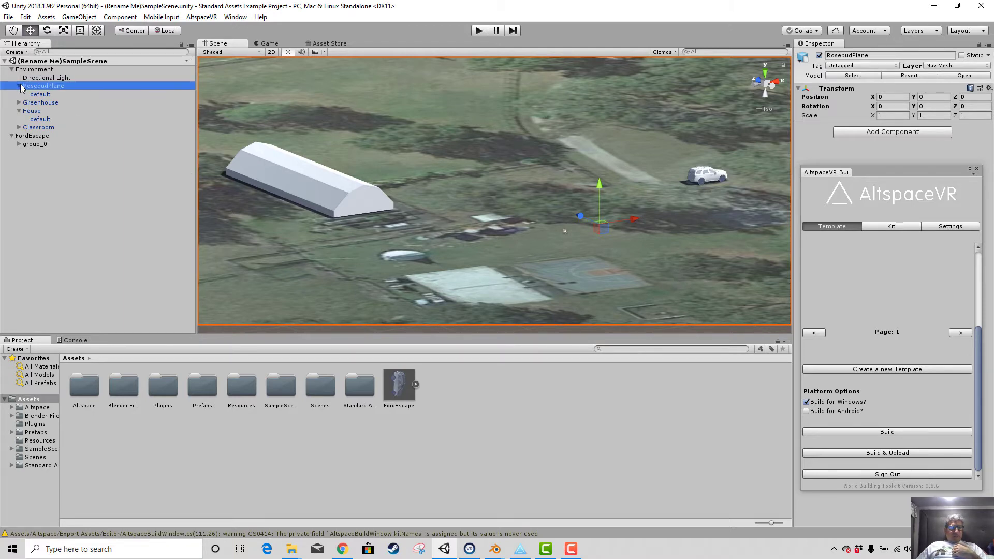
{"action": "left_click", "coordinate": [19, 86]}
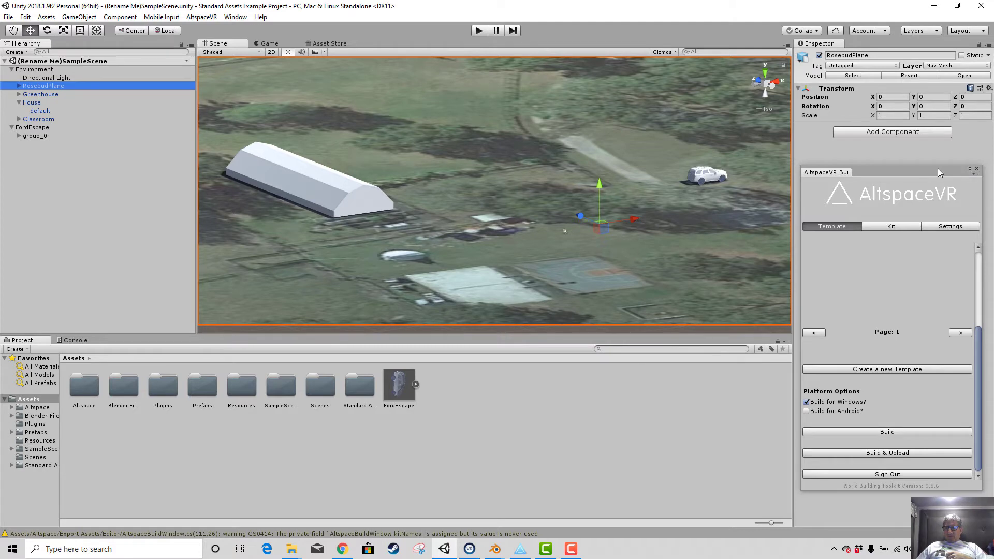
{"action": "left_click_drag", "start_coordinate": [940, 172], "coordinate": [202, 423]}
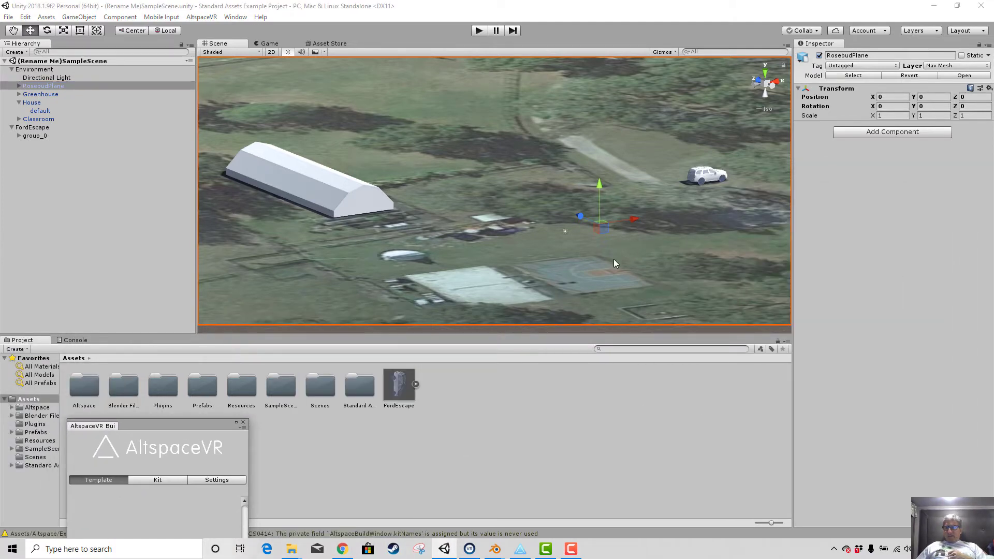
{"action": "left_click", "coordinate": [894, 135]}
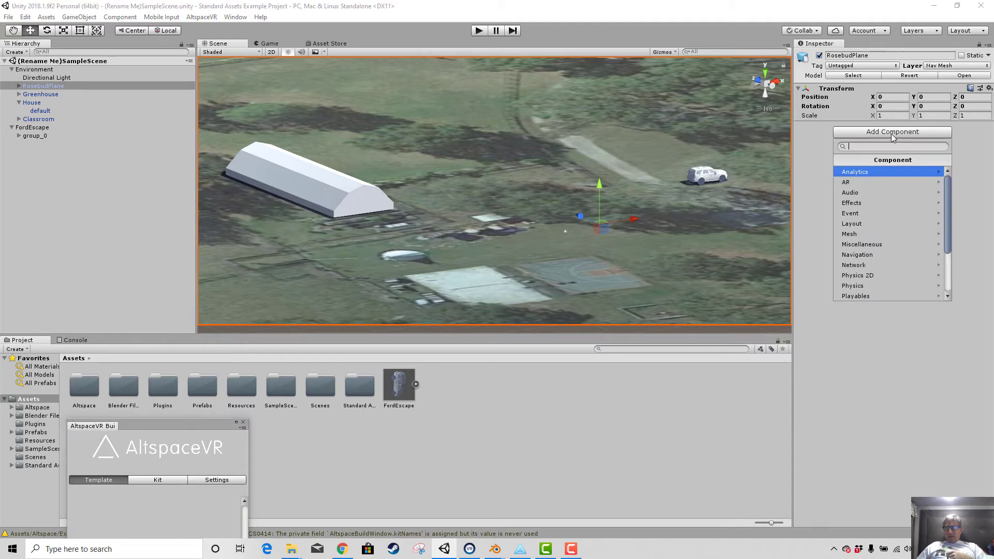
{"action": "left_click", "coordinate": [885, 286]}
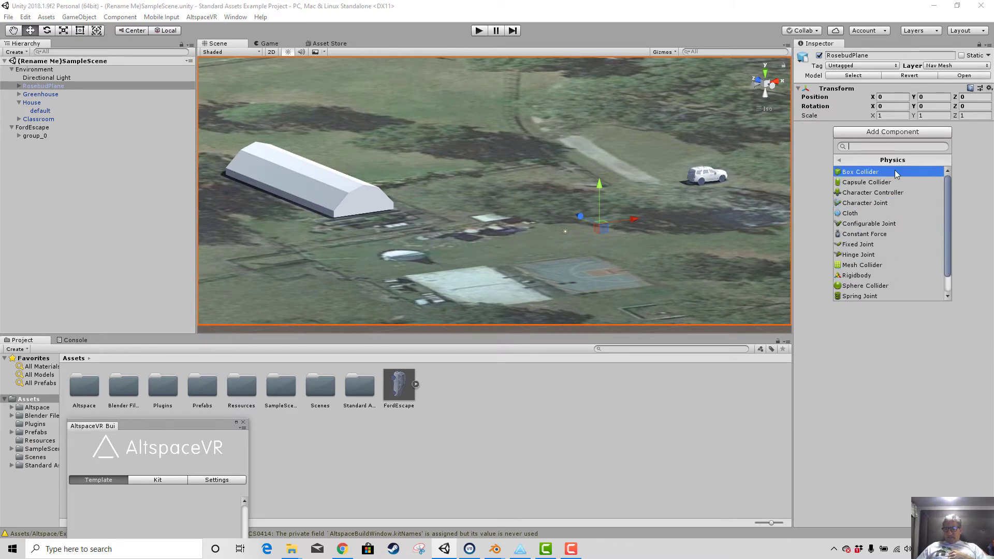
{"action": "left_click", "coordinate": [888, 266]}
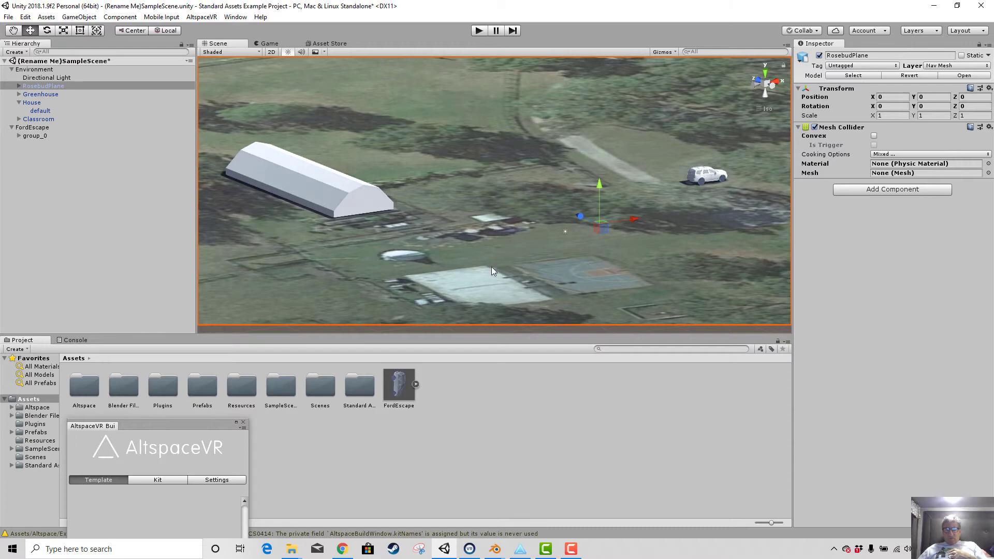
Add a Box Collider to the Greenhouse and shift the building along its Z axis to -2.2.
{"action": "left_click", "coordinate": [352, 199]}
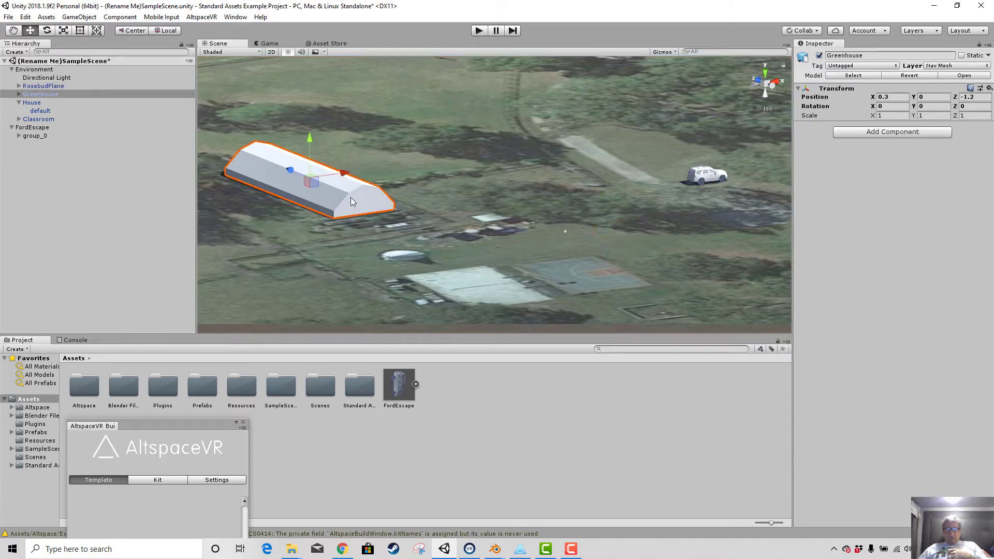
{"action": "left_click", "coordinate": [889, 134]}
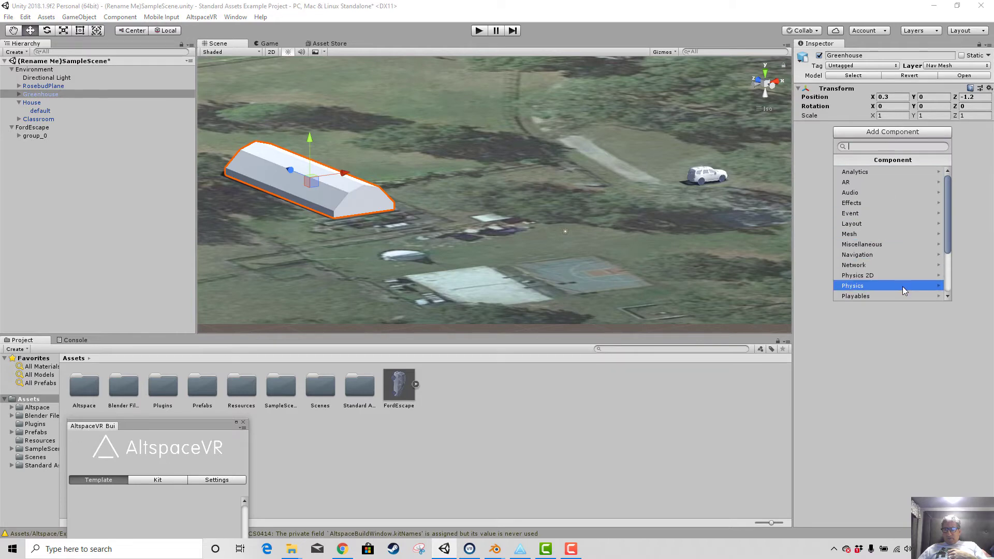
{"action": "left_click", "coordinate": [919, 285]}
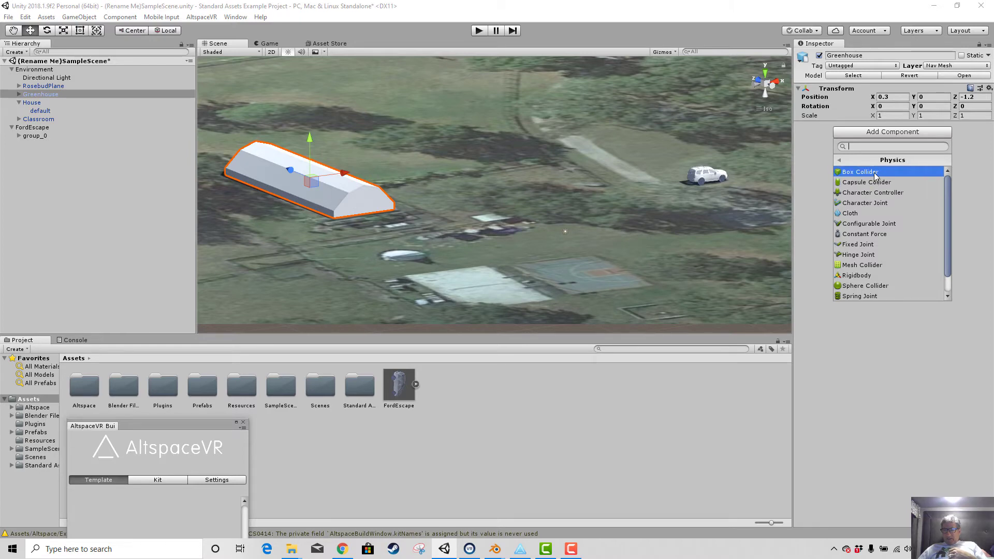
{"action": "left_click", "coordinate": [874, 172]}
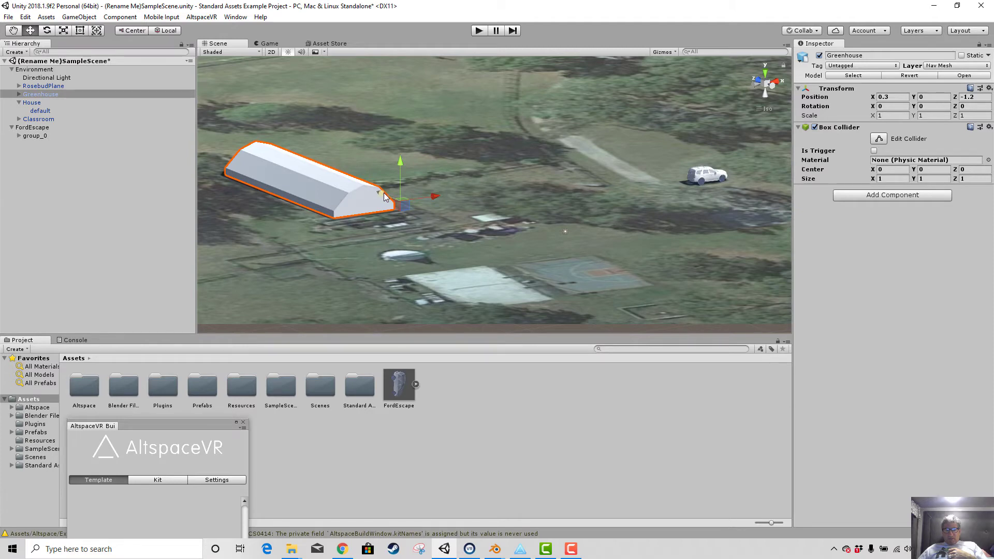
{"action": "left_click_drag", "start_coordinate": [382, 195], "coordinate": [386, 201]}
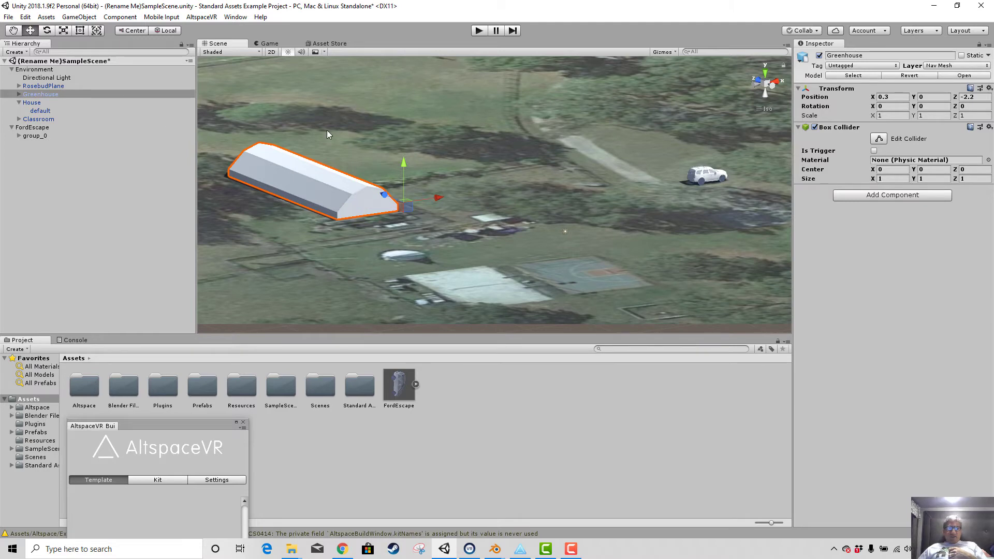
Build and upload the template for Windows, and switch to AltspaceVR with its window moved aside.
{"action": "left_click", "coordinate": [199, 18]}
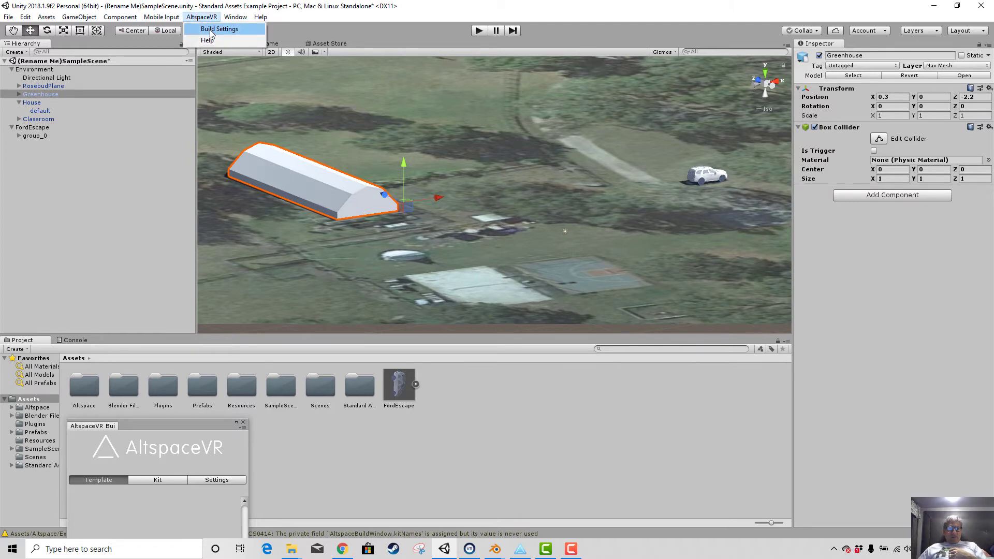
{"action": "left_click", "coordinate": [219, 29]}
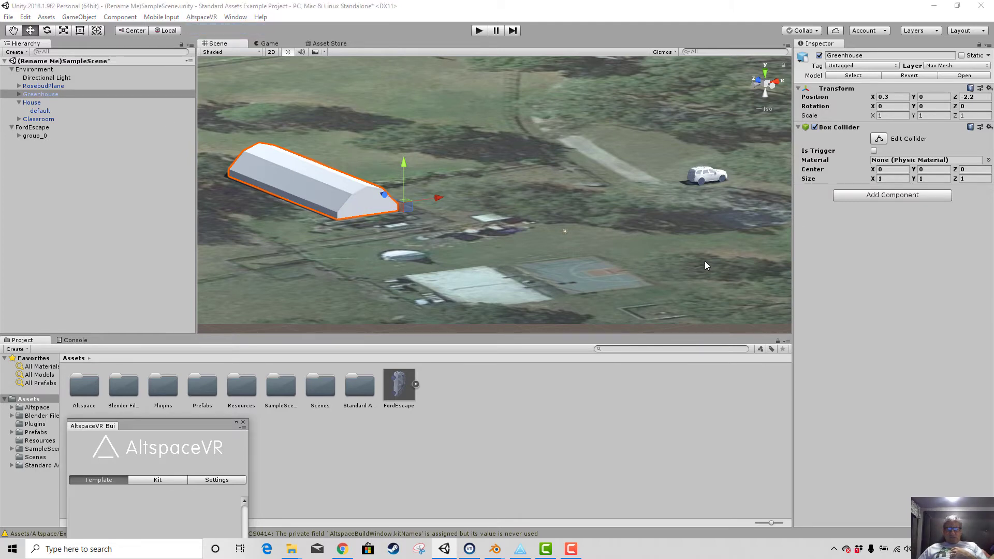
{"action": "left_click_drag", "start_coordinate": [185, 426], "coordinate": [448, 55]}
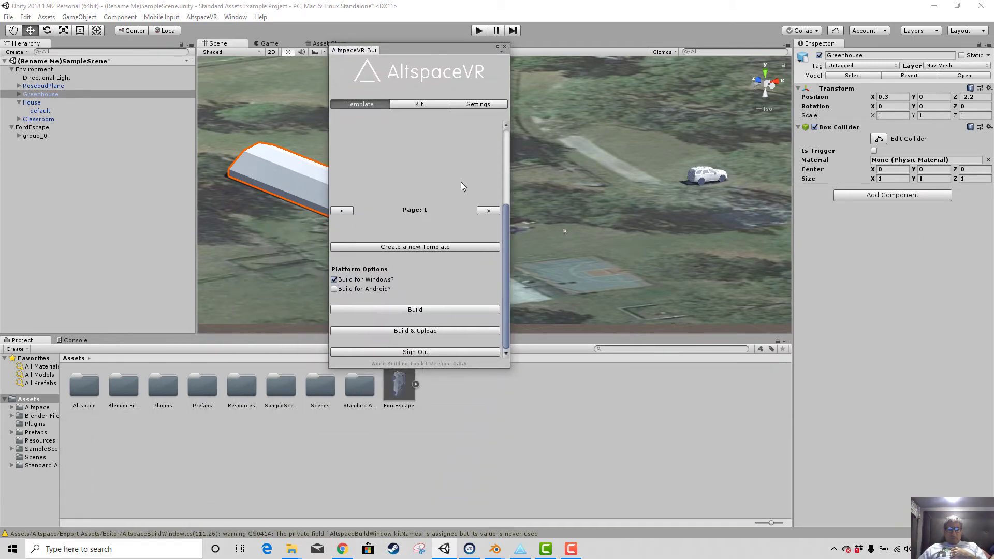
{"action": "left_click", "coordinate": [427, 332]}
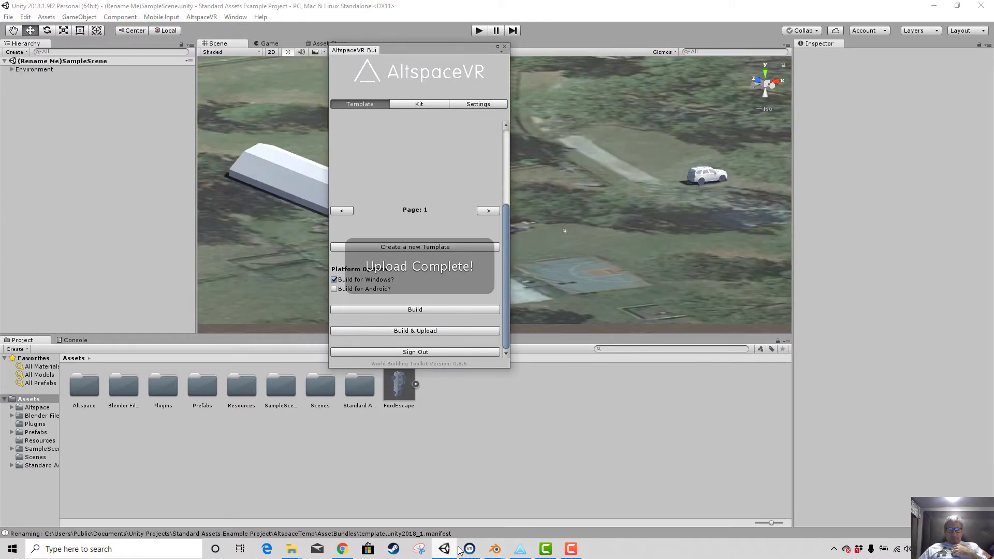
{"action": "left_click", "coordinate": [520, 550]}
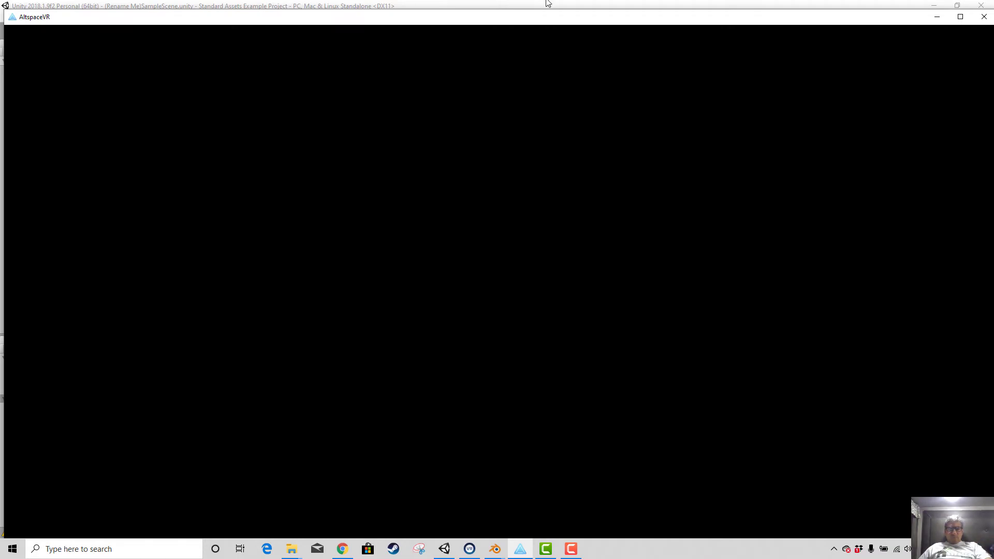
{"action": "left_click_drag", "start_coordinate": [544, 17], "coordinate": [159, 72]}
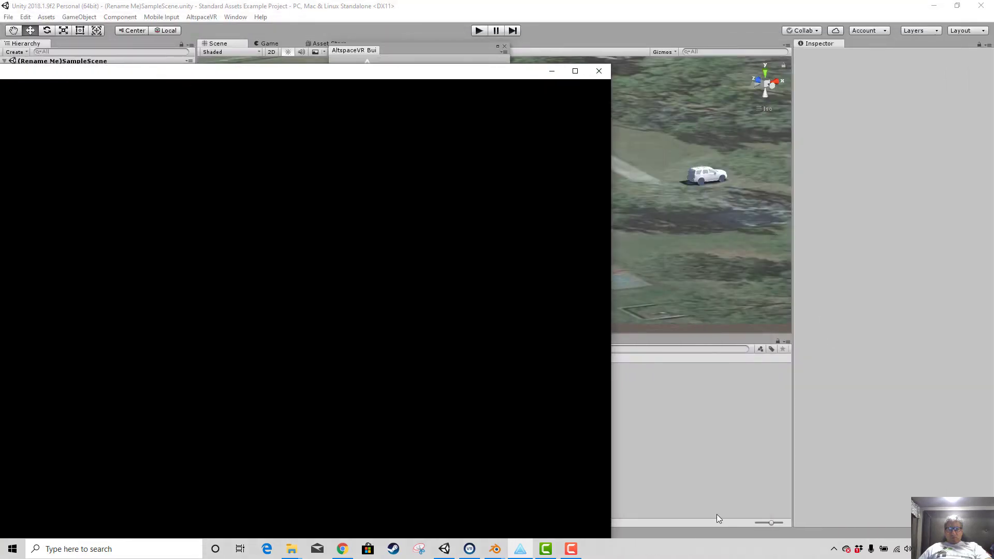
{"action": "key", "text": "F9"}
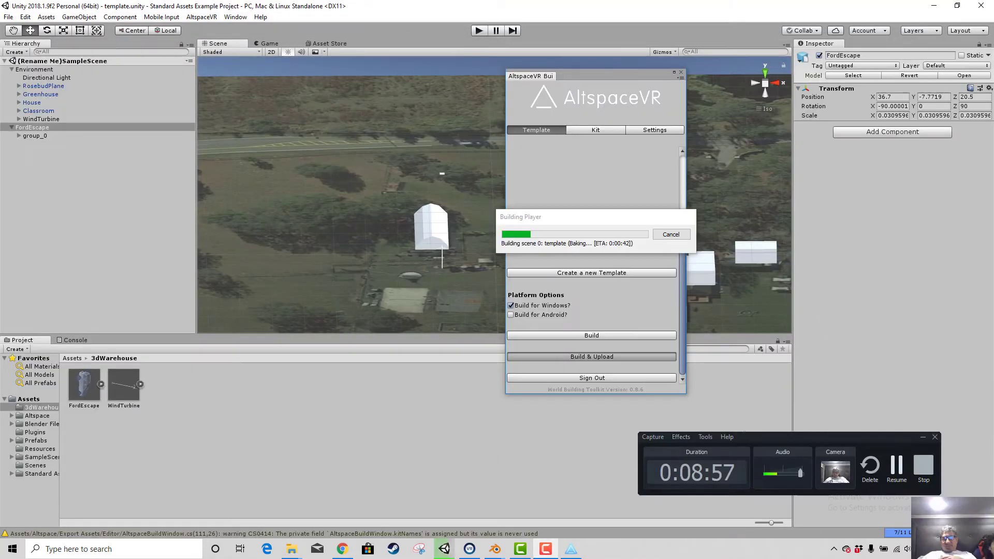
{"action": "key", "text": "F9"}
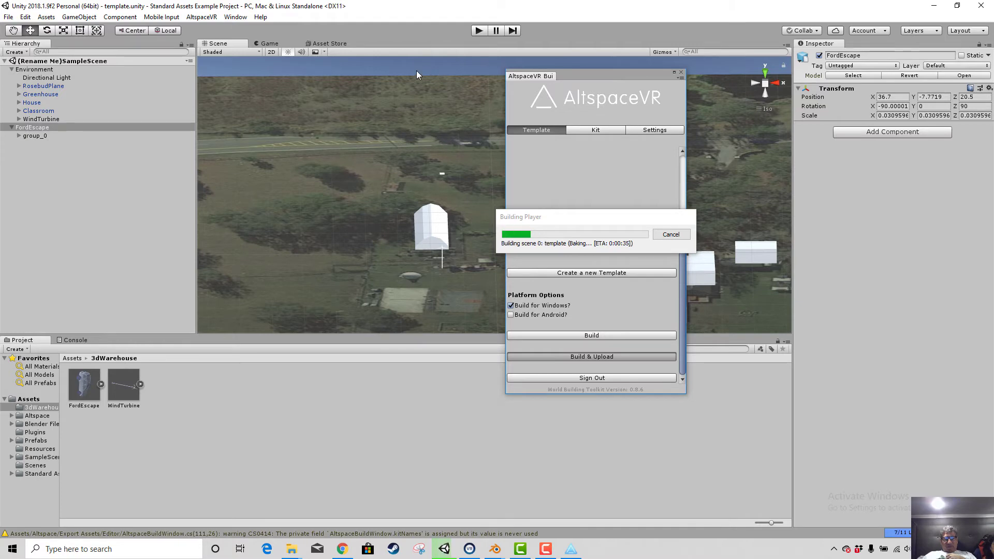
Switch to the 3D Warehouse page in Chrome and browse the wind turbine search results.
{"action": "left_click", "coordinate": [344, 550]}
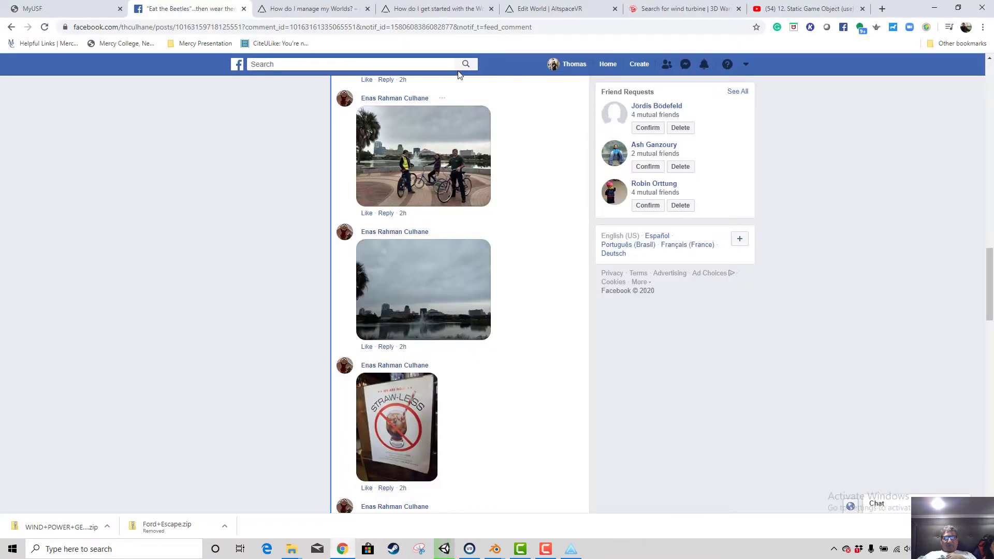
{"action": "left_click", "coordinate": [667, 14]}
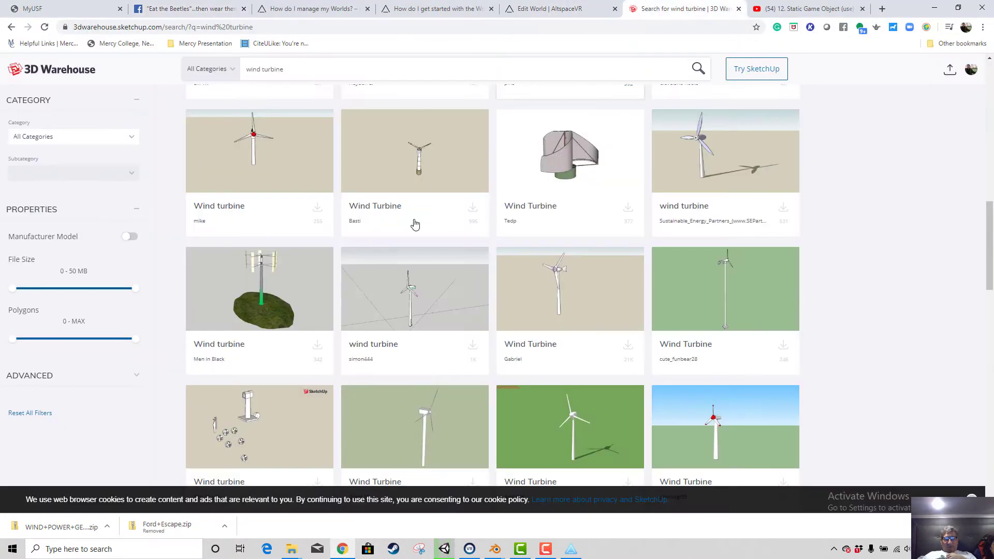
{"action": "scroll", "coordinate": [712, 259], "scroll_direction": "down", "scroll_amount": 3}
{"action": "scroll", "coordinate": [559, 294], "scroll_direction": "down", "scroll_amount": 5}
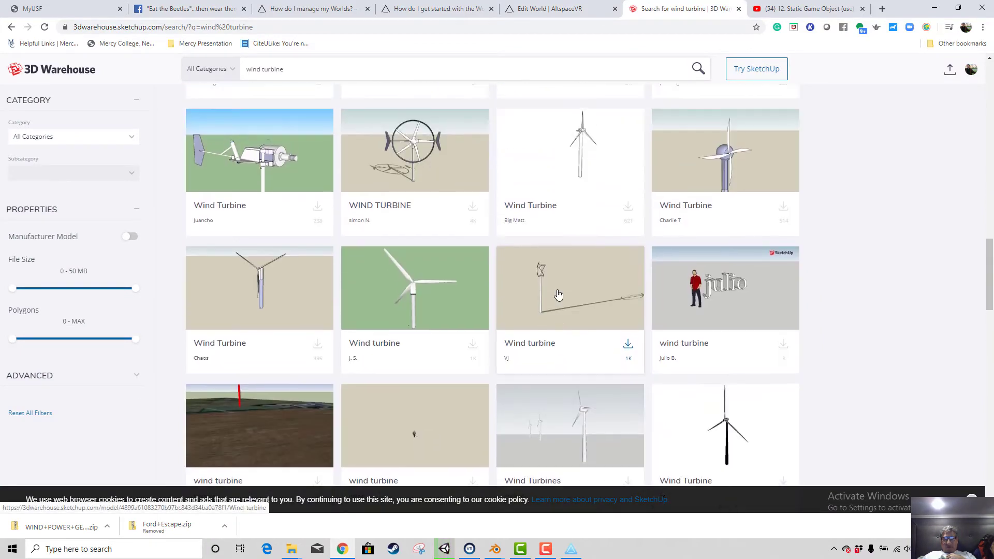
{"action": "scroll", "coordinate": [557, 294], "scroll_direction": "down", "scroll_amount": 15}
{"action": "scroll", "coordinate": [557, 294], "scroll_direction": "up", "scroll_amount": 3}
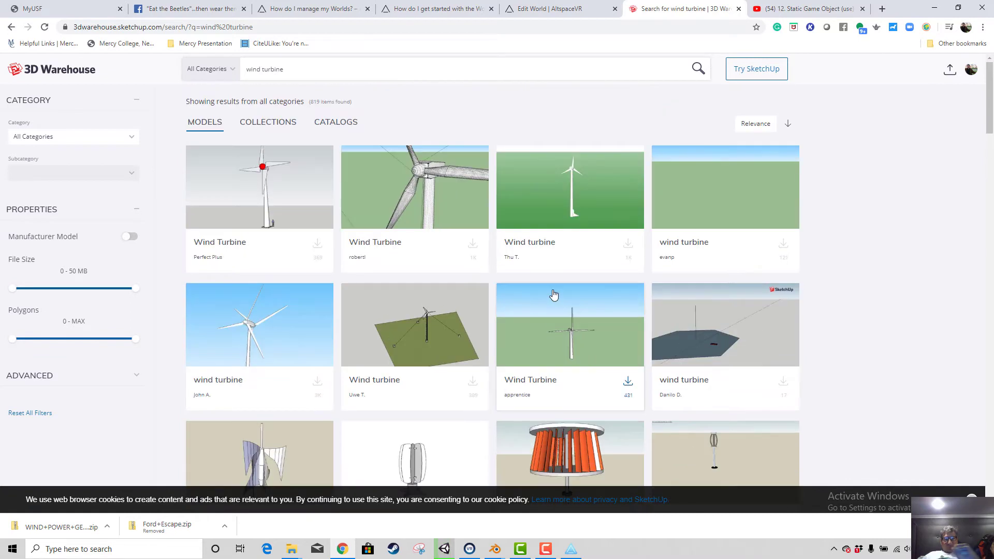
Search 3D Warehouse for "solar panel" and look through the models for a suitable panel.
{"action": "left_click_drag", "start_coordinate": [297, 68], "coordinate": [250, 69]}
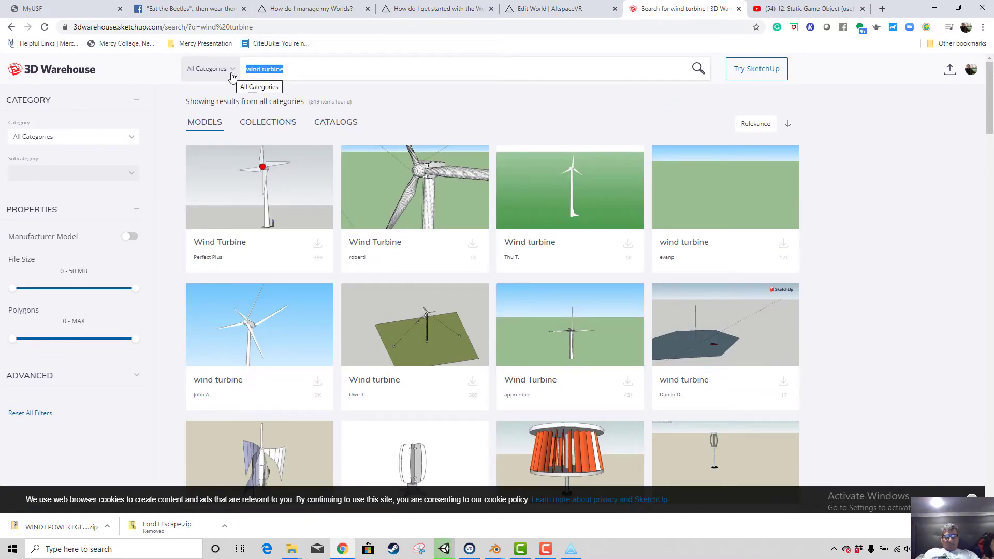
{"action": "type", "text": "solar panel"}
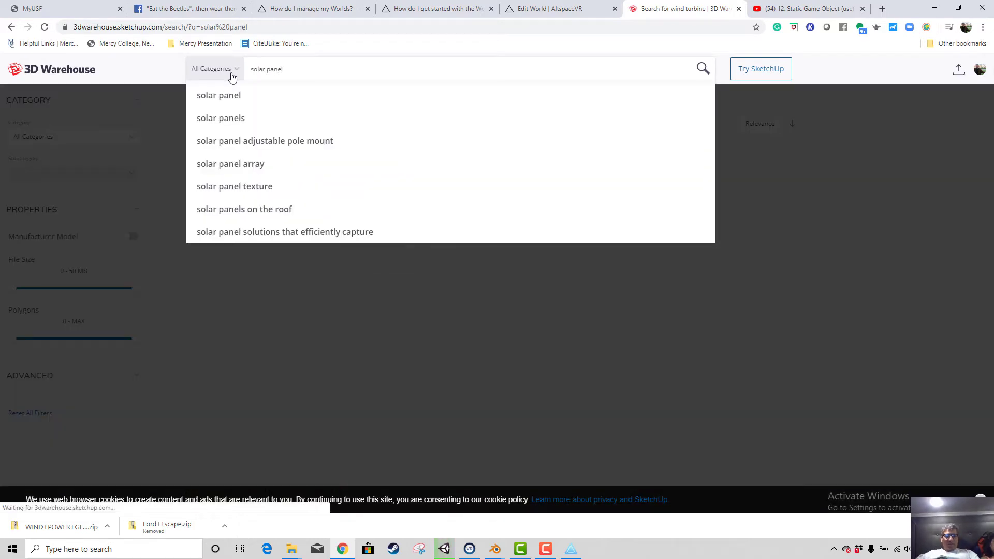
{"action": "key", "text": "Return"}
{"action": "scroll", "coordinate": [568, 246], "scroll_direction": "down", "scroll_amount": 4}
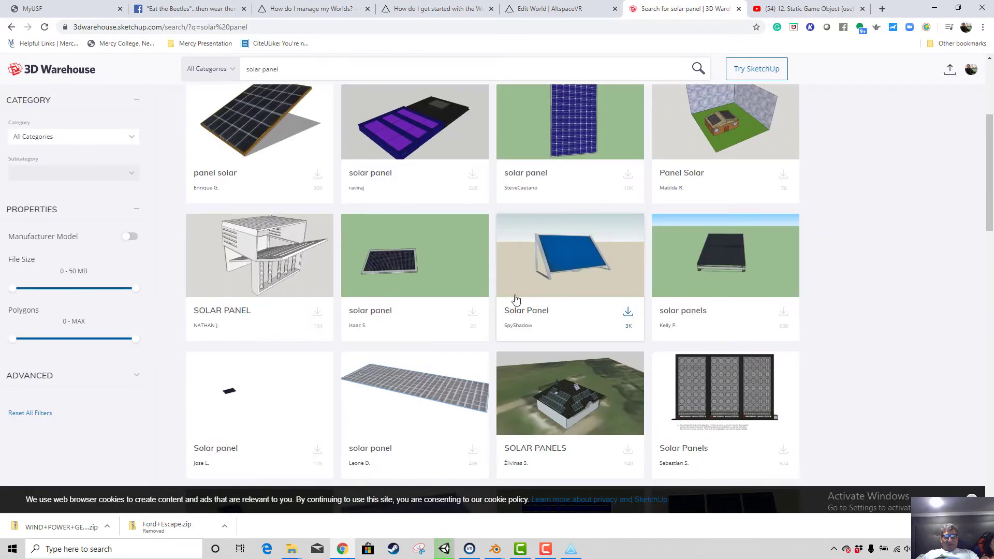
{"action": "scroll", "coordinate": [498, 302], "scroll_direction": "up", "scroll_amount": 3}
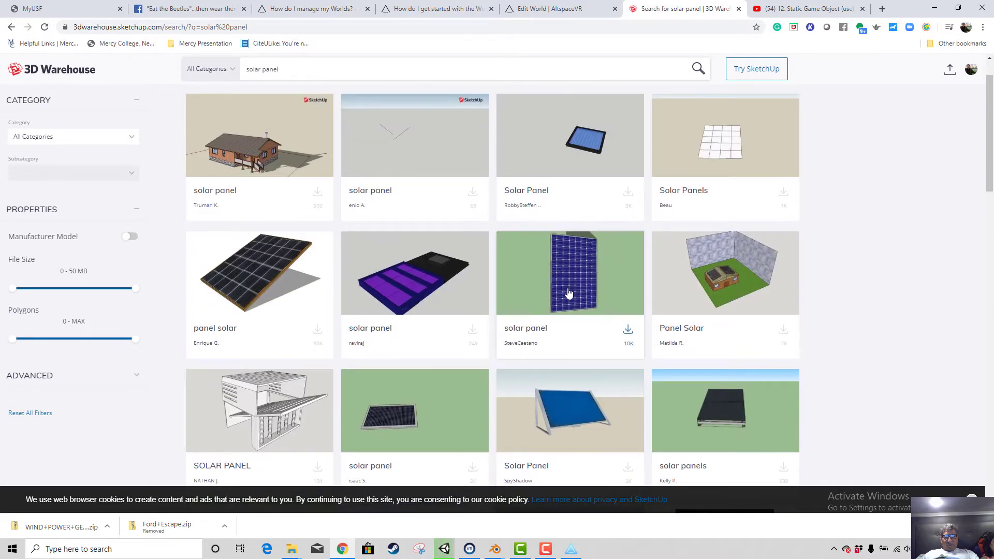
{"action": "scroll", "coordinate": [570, 293], "scroll_direction": "down", "scroll_amount": 12}
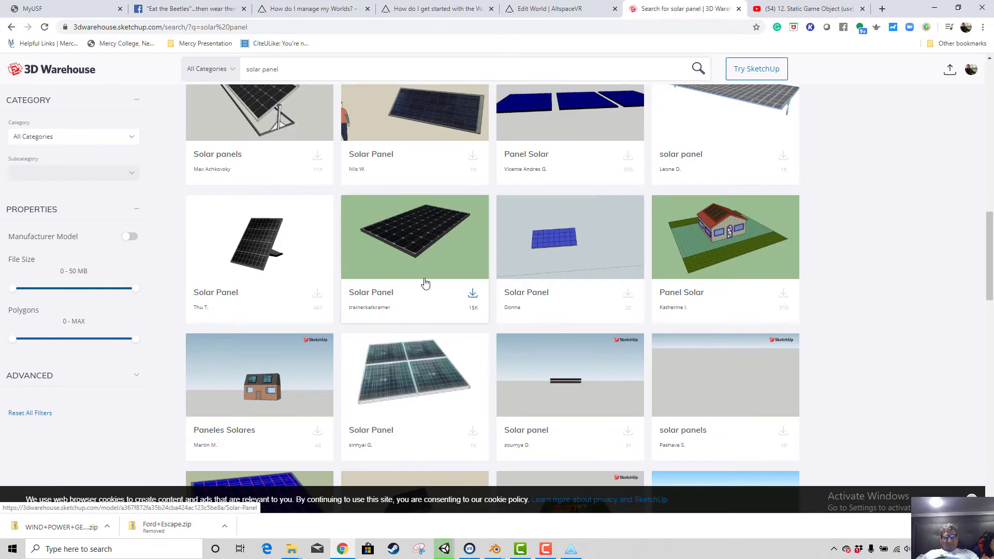
Open the black Solar Panel model shown on a green background and download it as a Collada File.
{"action": "left_click", "coordinate": [415, 251]}
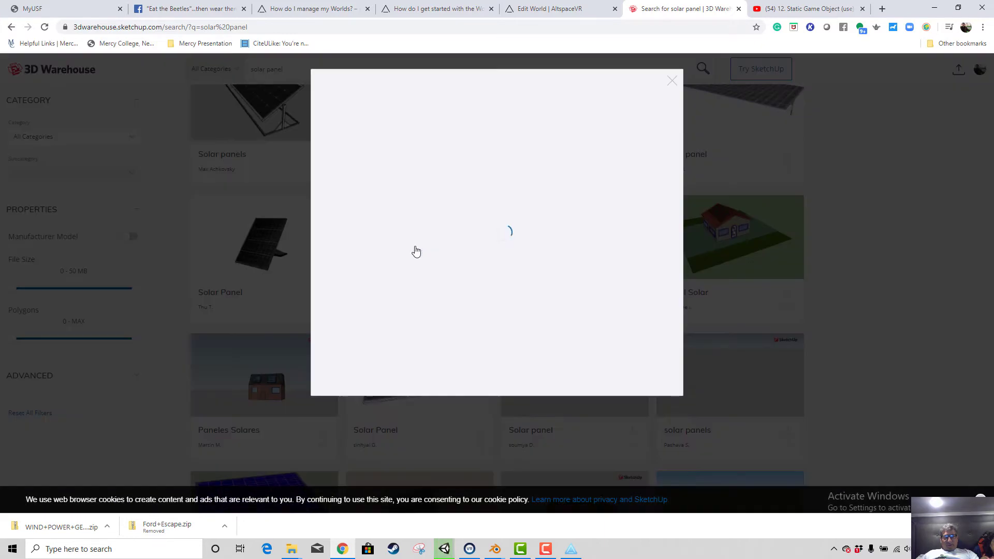
{"action": "left_click", "coordinate": [586, 273]}
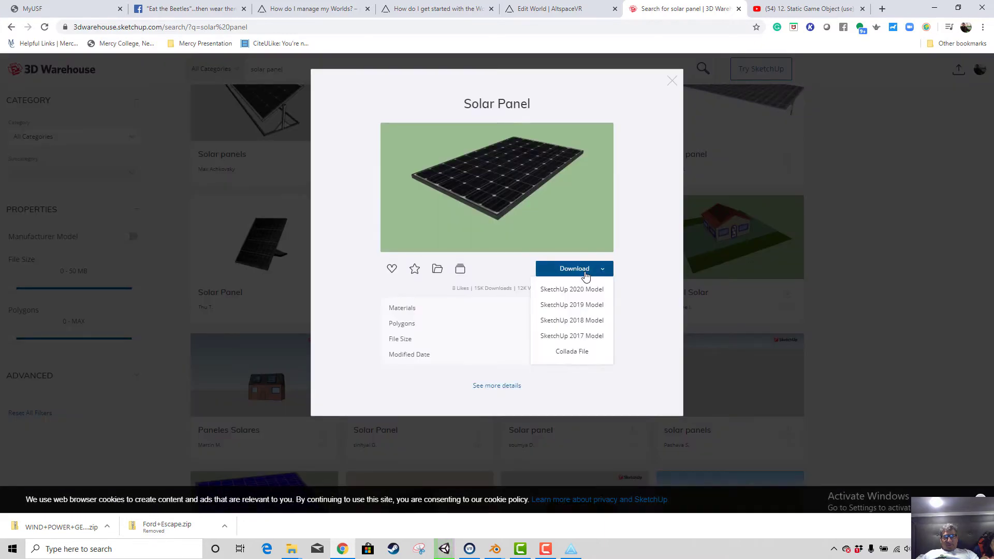
{"action": "left_click", "coordinate": [579, 351]}
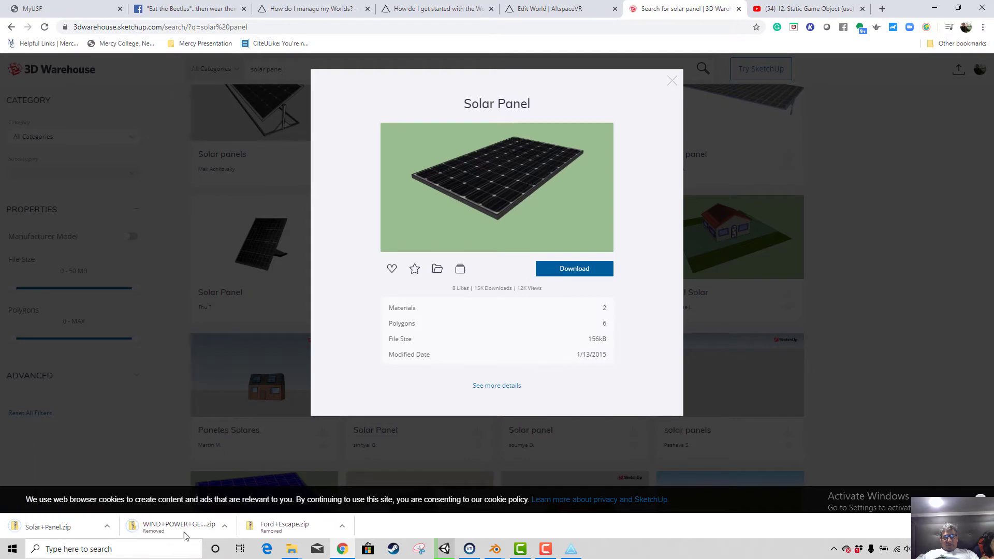
Move the downloaded Solar+Panel archive from Downloads into the 3d warehouse models folder under Envisioning Sustainbility Tutorials.
{"action": "right_click", "coordinate": [41, 527]}
{"action": "left_click", "coordinate": [61, 501]}
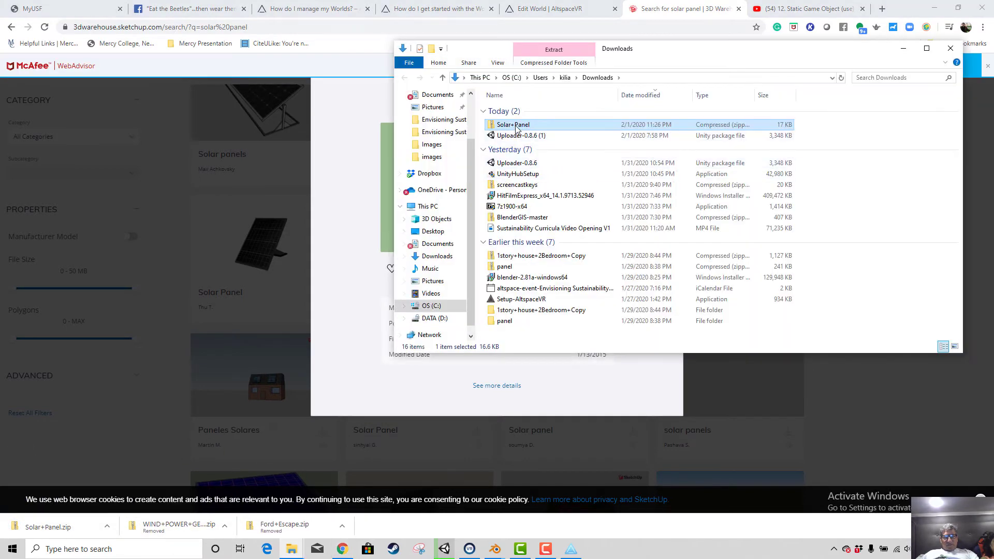
{"action": "right_click", "coordinate": [516, 127]}
{"action": "left_click", "coordinate": [538, 345]}
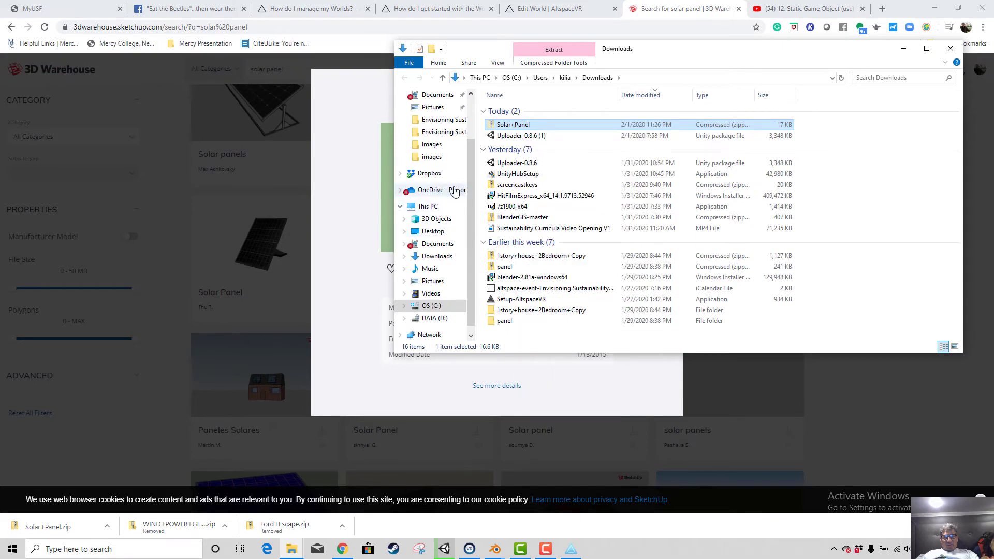
{"action": "left_click", "coordinate": [444, 131]}
{"action": "double_click", "coordinate": [510, 114]}
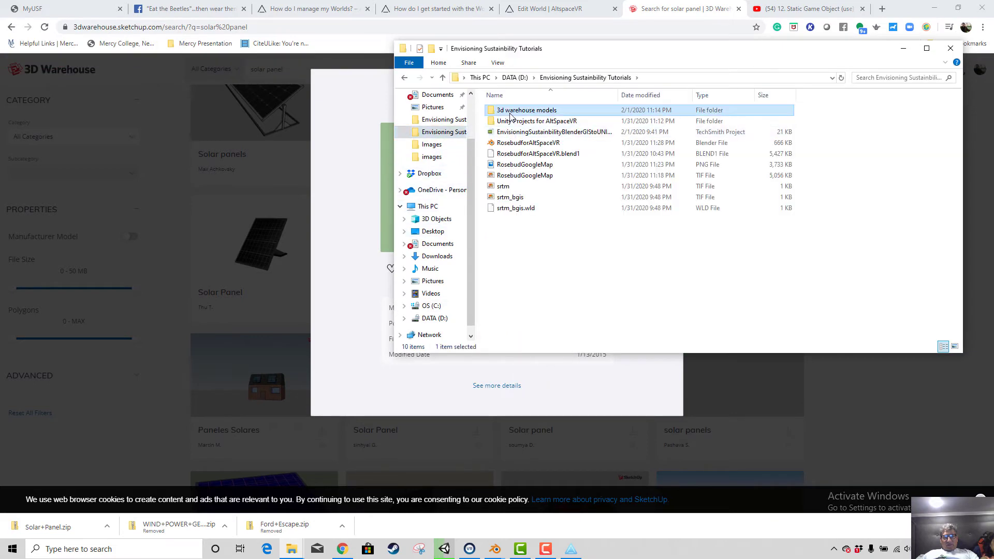
{"action": "right_click", "coordinate": [524, 171]}
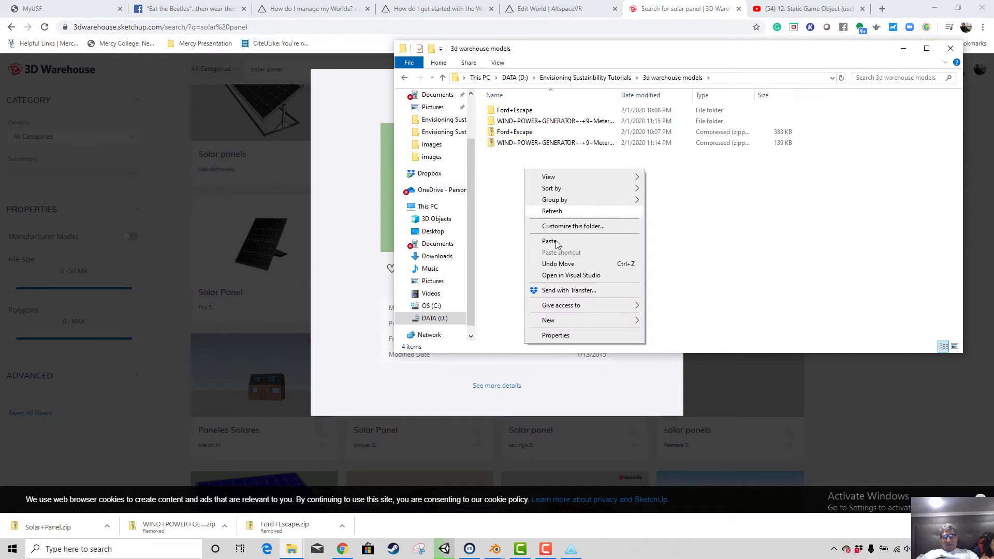
{"action": "left_click", "coordinate": [549, 241]}
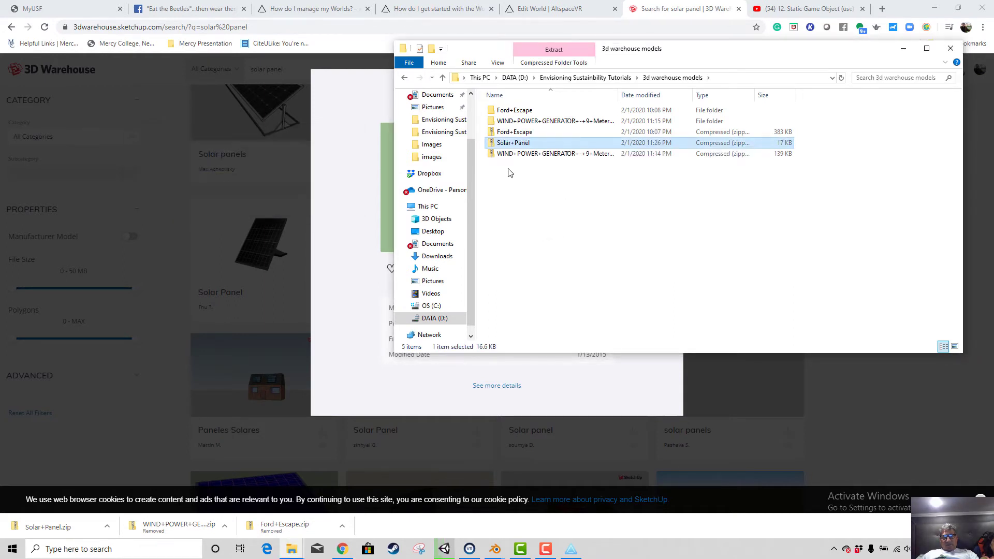
Extract the Solar+Panel archive with 7-Zip into its own Solar+Panel folder.
{"action": "right_click", "coordinate": [498, 146]}
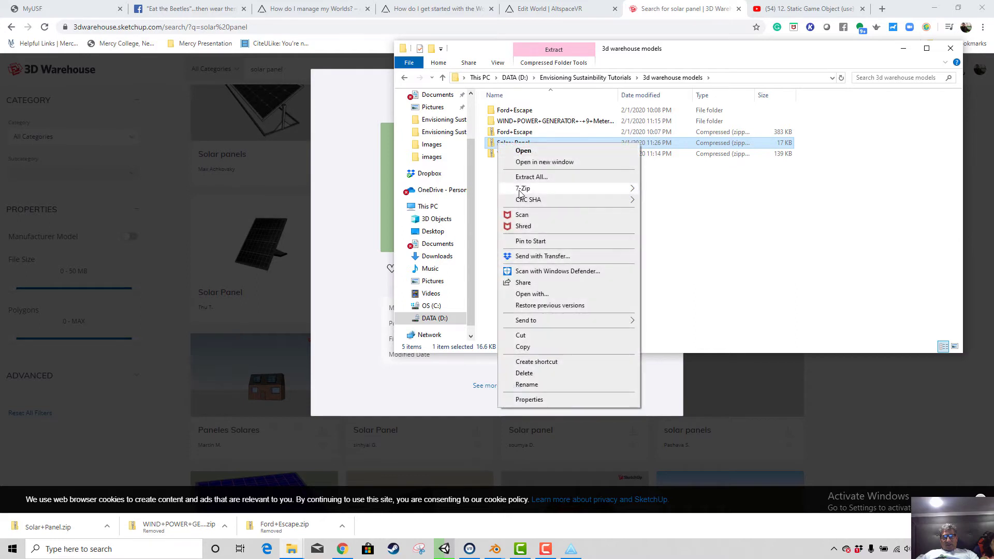
{"action": "mouse_move", "coordinate": [520, 191]}
{"action": "left_click", "coordinate": [679, 223]}
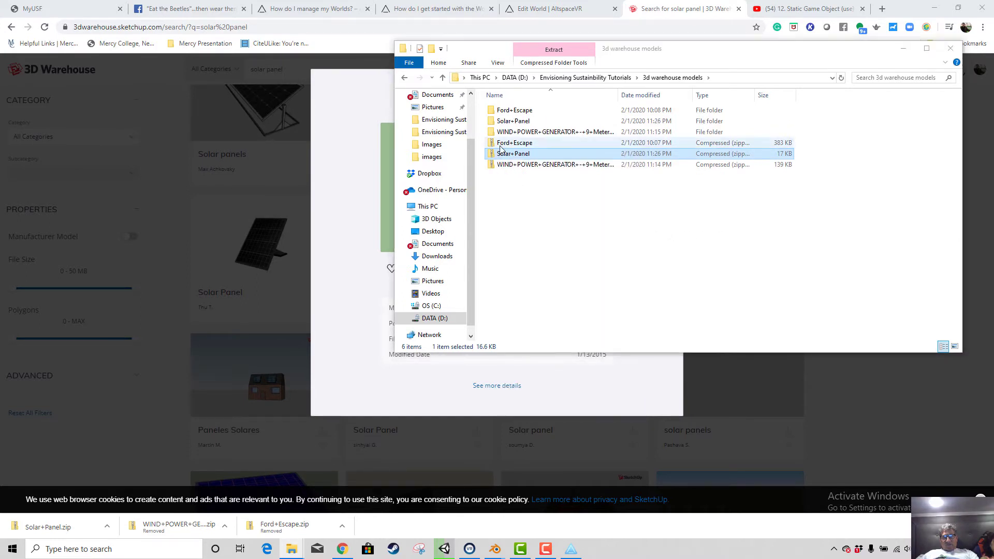
Rename model.dae in the extracted Solar+Panel folder to solarpanel.dae and open the model subfolder to check its texture.
{"action": "double_click", "coordinate": [495, 122]}
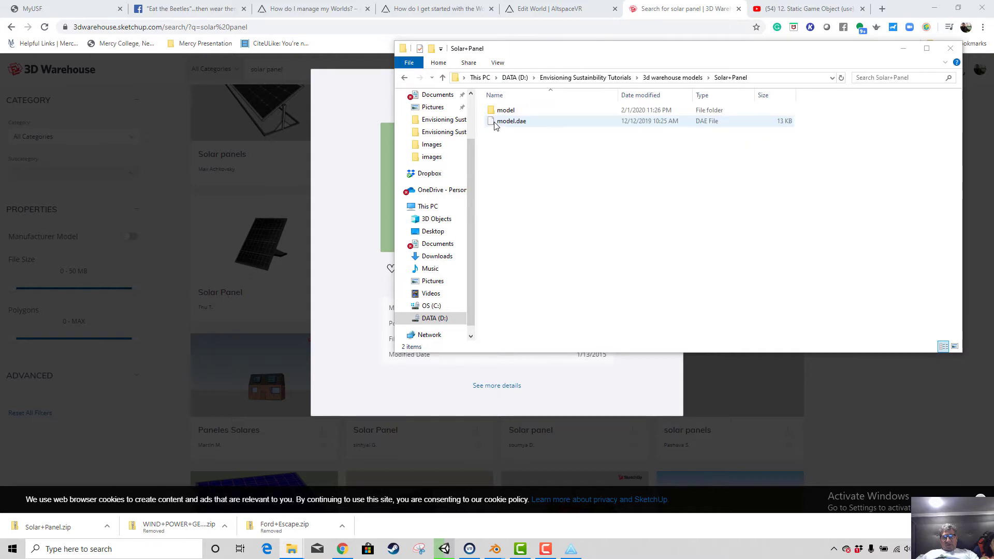
{"action": "left_click", "coordinate": [506, 123]}
{"action": "left_click", "coordinate": [508, 124]}
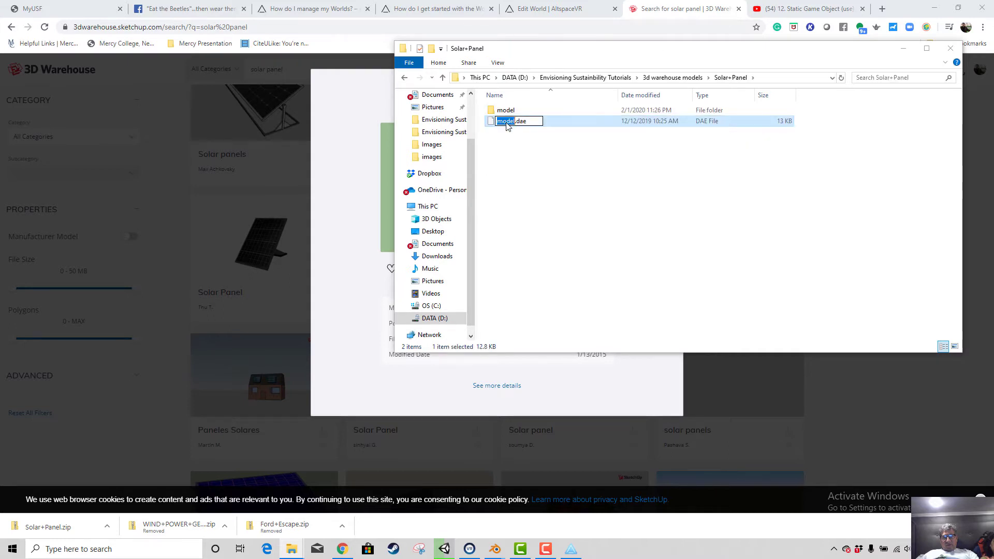
{"action": "type", "text": "solar"}
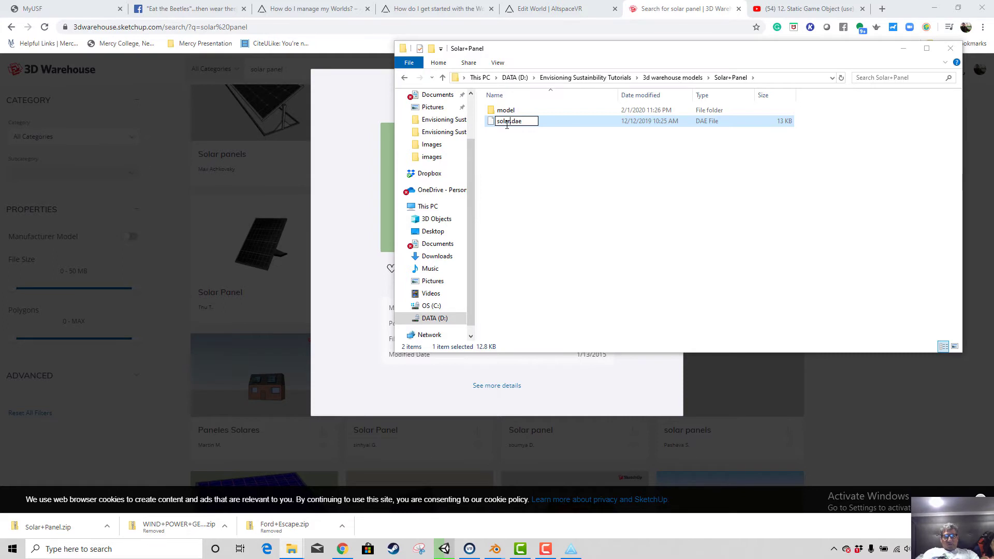
{"action": "type", "text": "panel"}
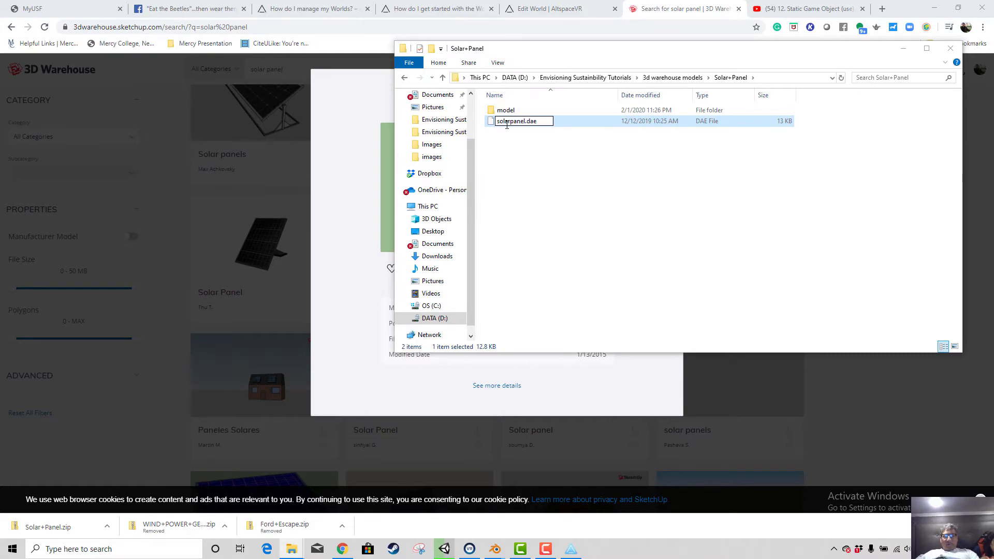
{"action": "key", "text": "Return"}
{"action": "double_click", "coordinate": [500, 110]}
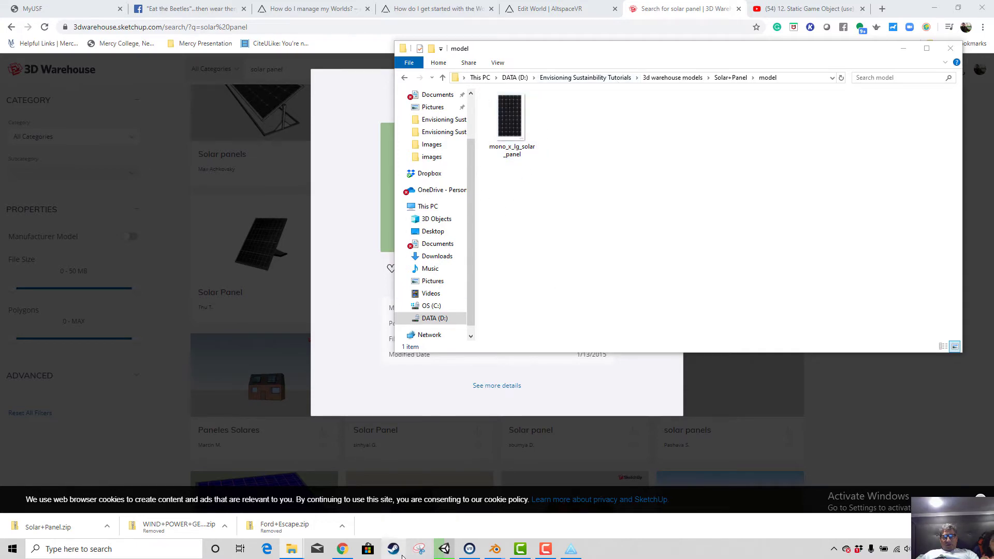
Switch to Unity, cancel the running player build, and move the AltspaceVR build window clear of the scene view.
{"action": "left_click", "coordinate": [445, 550]}
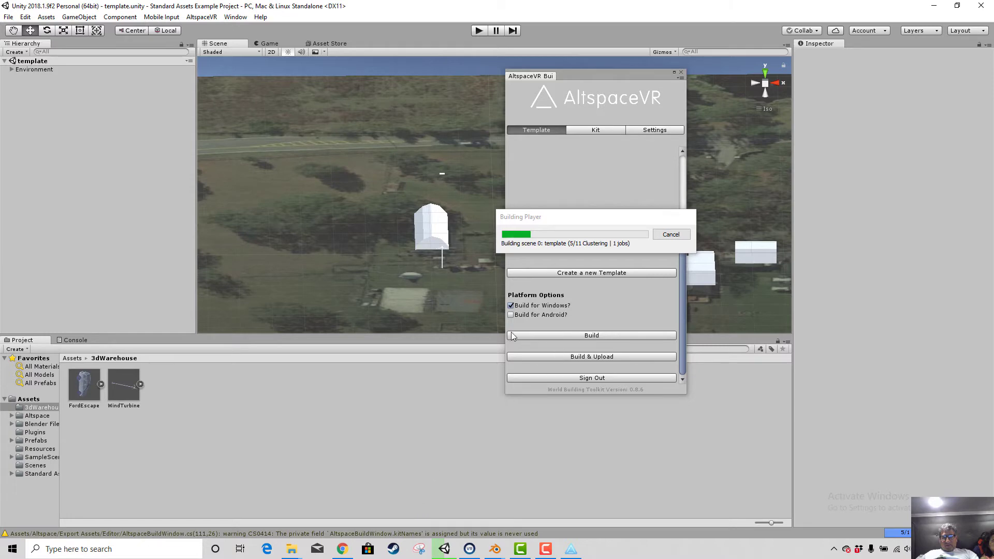
{"action": "left_click", "coordinate": [664, 236]}
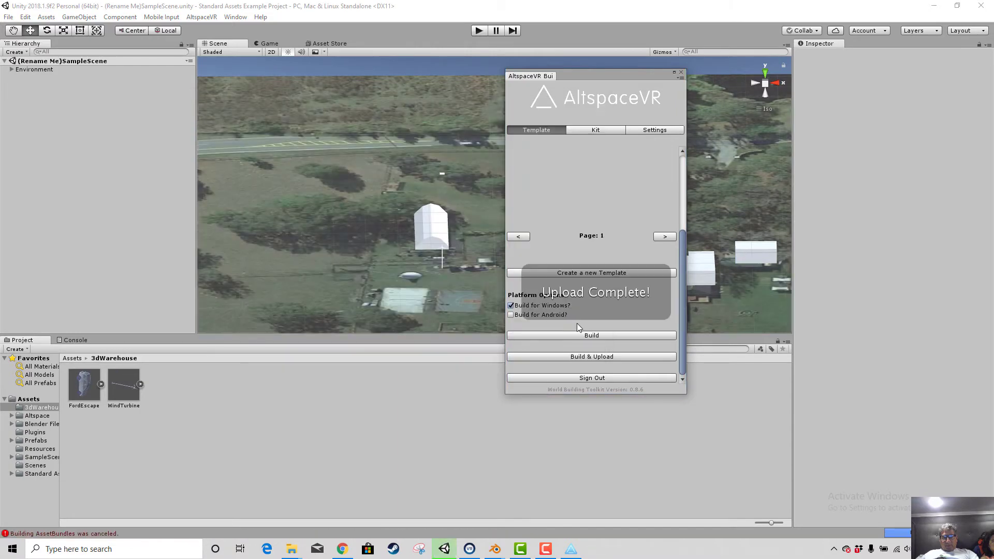
{"action": "left_click", "coordinate": [492, 192]}
{"action": "left_click_drag", "start_coordinate": [589, 78], "coordinate": [969, 251]}
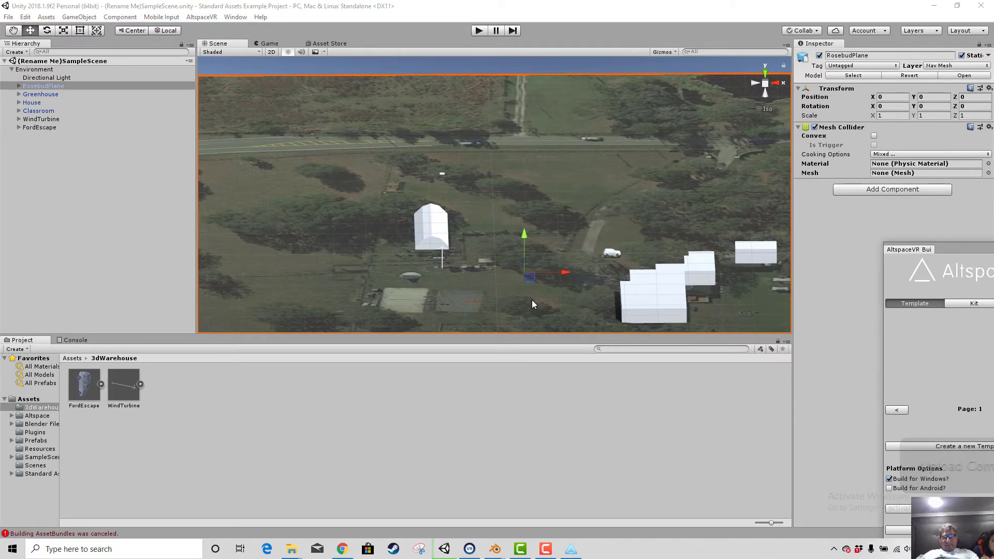
{"action": "scroll", "coordinate": [534, 282], "scroll_direction": "down", "scroll_amount": 2}
{"action": "scroll", "coordinate": [571, 253], "scroll_direction": "up", "scroll_amount": 5}
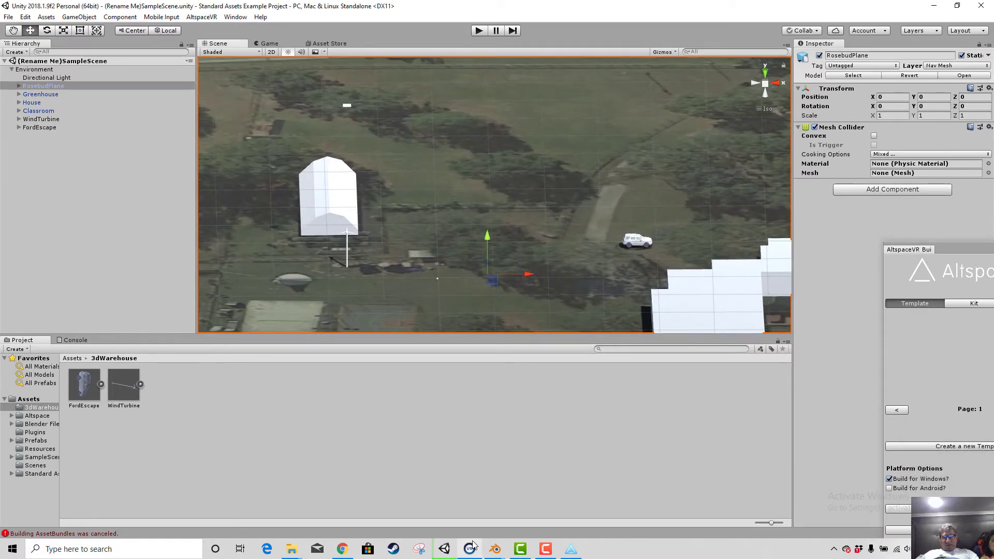
Switch to AltspaceVR, close the World Editor, and re-enter the space from the General settings to reload the world.
{"action": "left_click", "coordinate": [571, 550]}
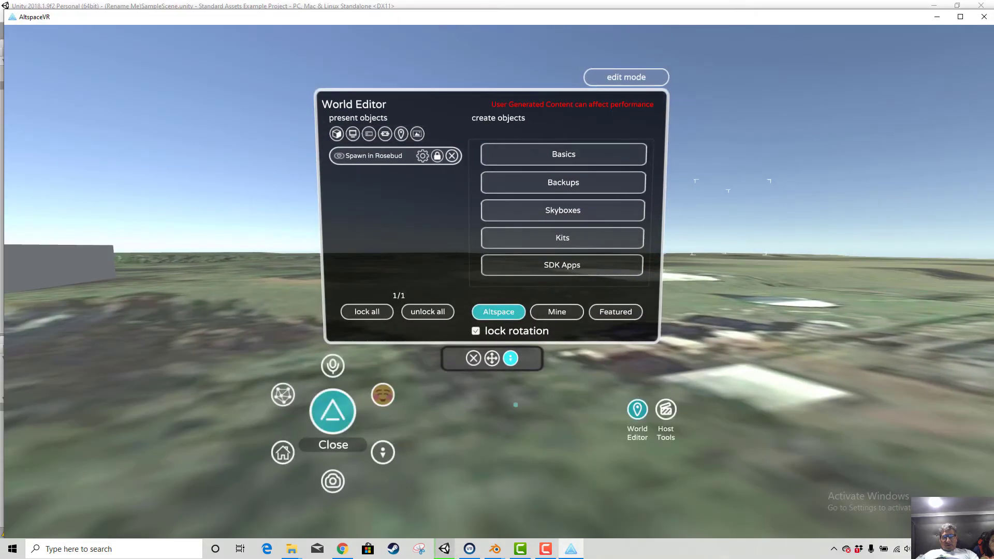
{"action": "left_click", "coordinate": [473, 358]}
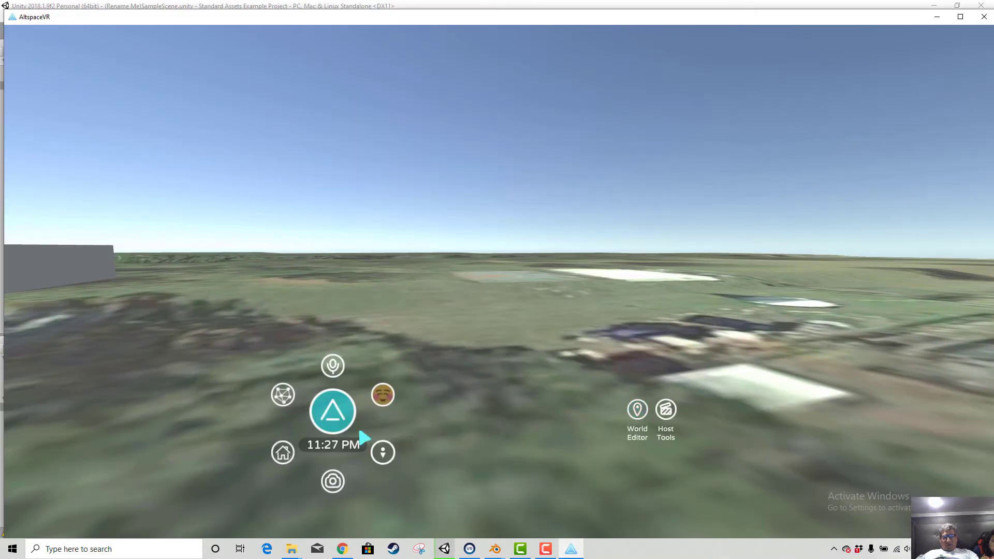
{"action": "left_click", "coordinate": [334, 414]}
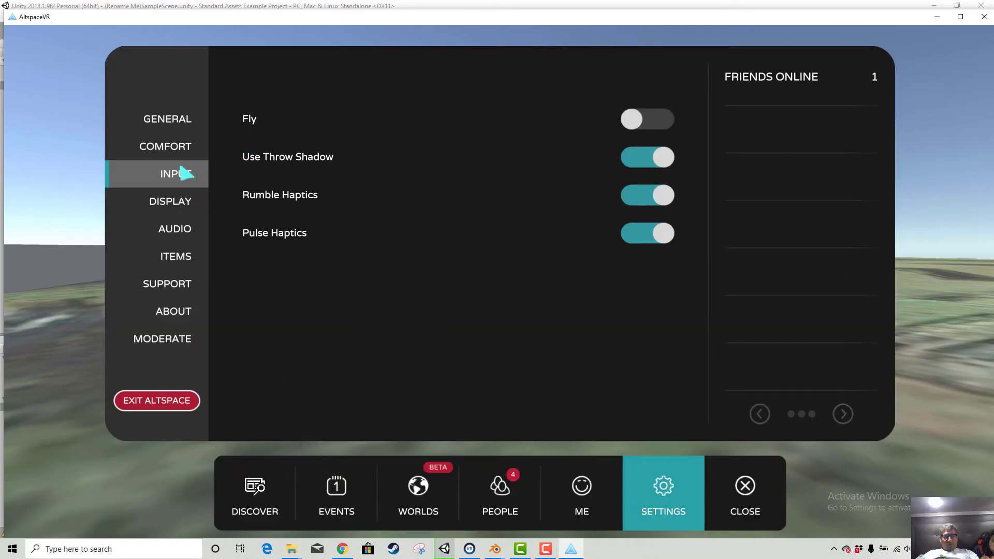
{"action": "left_click", "coordinate": [171, 127]}
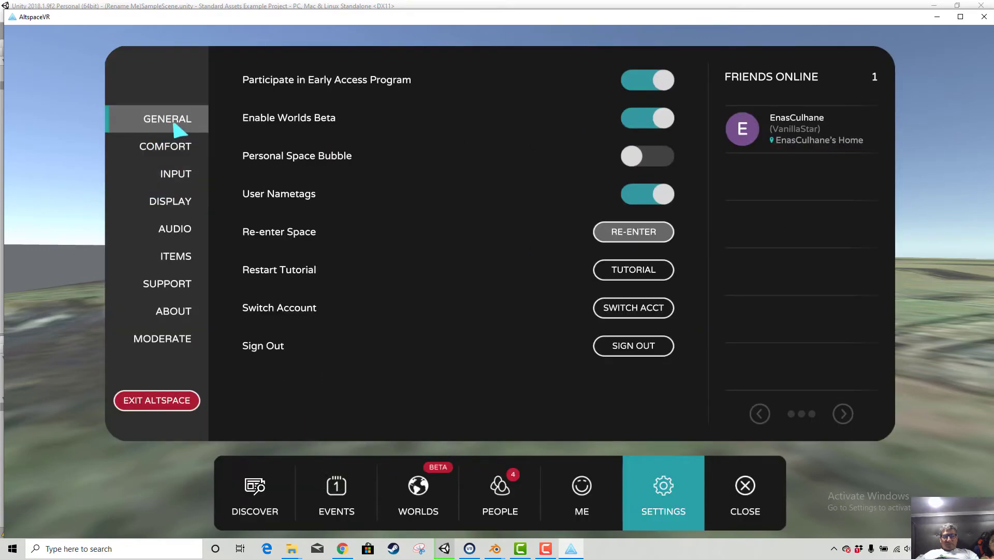
{"action": "left_click", "coordinate": [625, 238]}
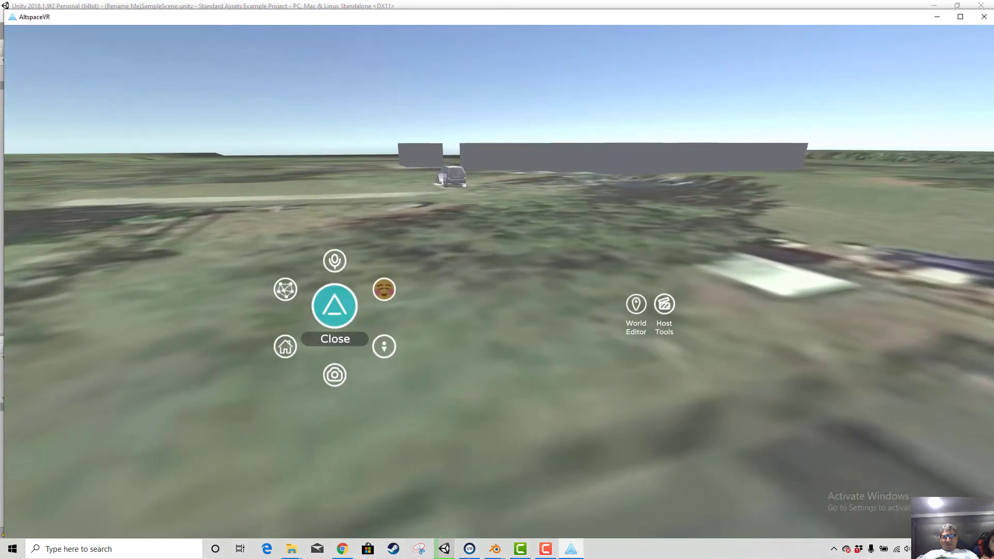
Walk across the field to the Ford Escape and view it up close, turning around beside it.
{"action": "key", "text": "w"}
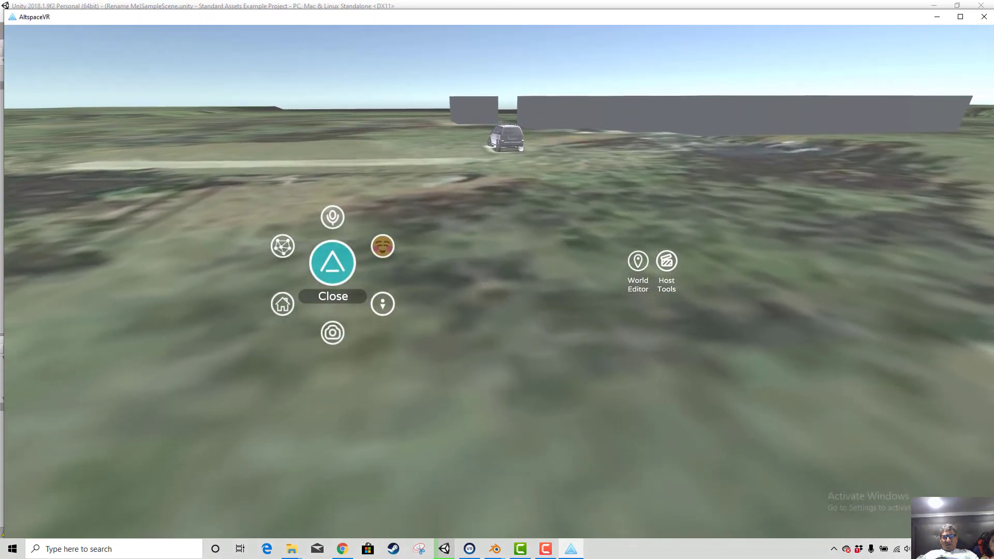
{"action": "key", "text": "w"}
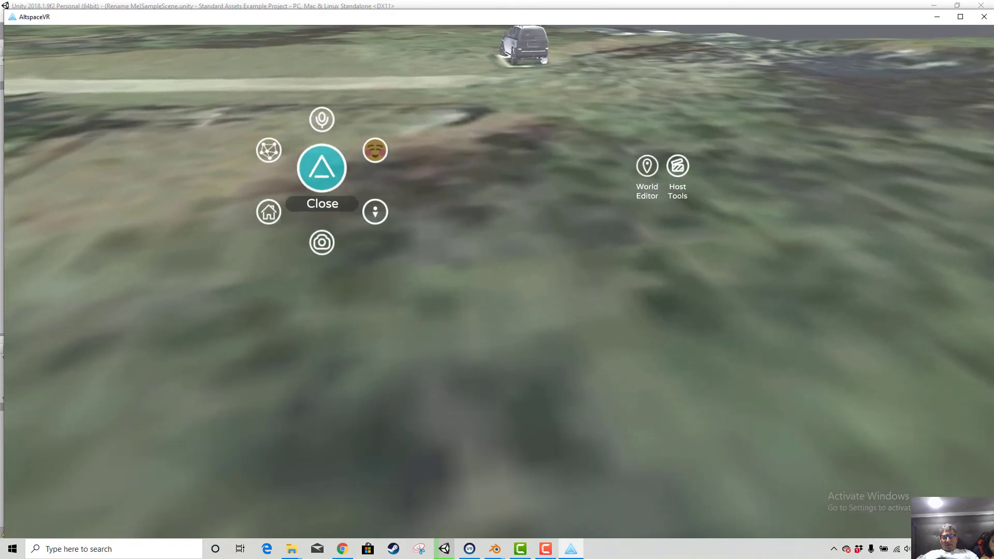
{"action": "key", "text": "w"}
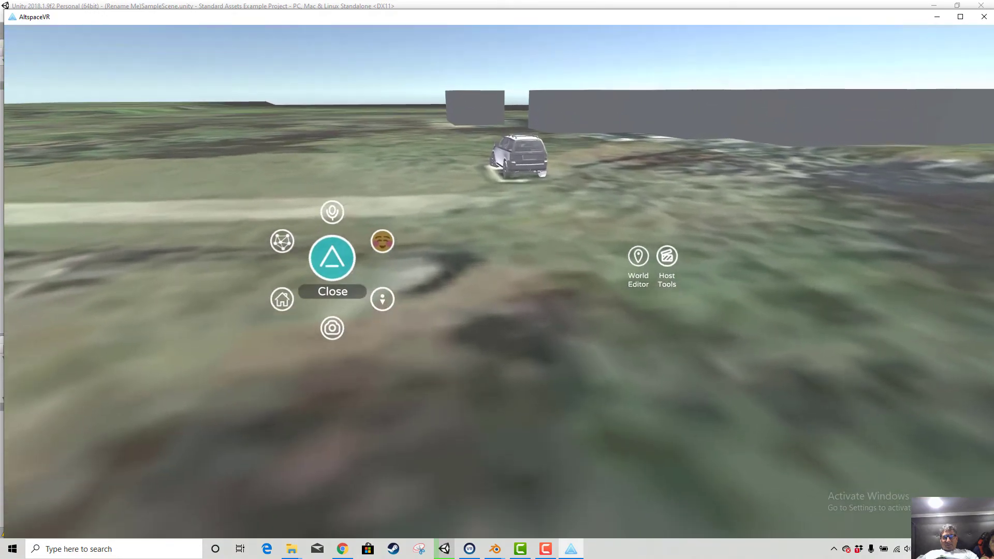
{"action": "key", "text": "w"}
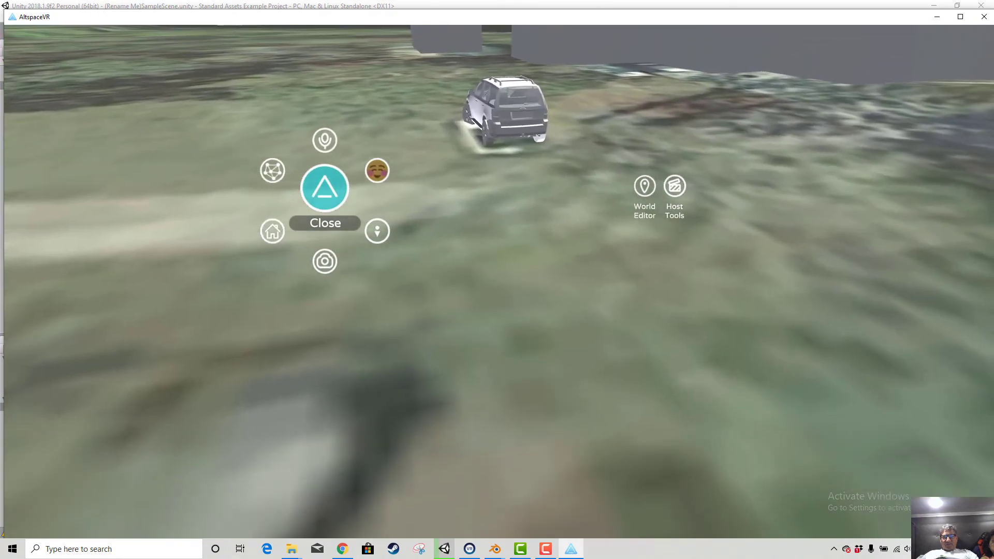
{"action": "key", "text": "w"}
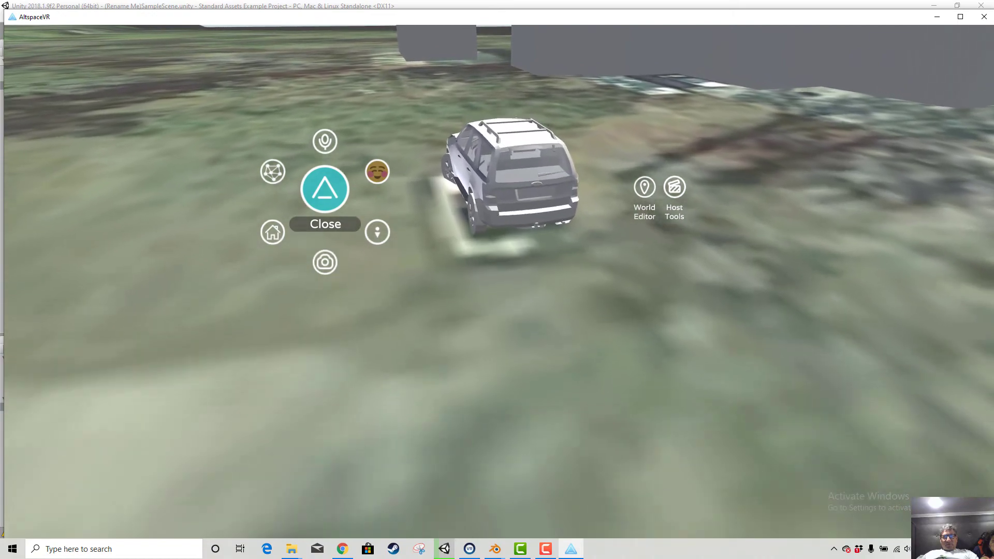
{"action": "key", "text": "w"}
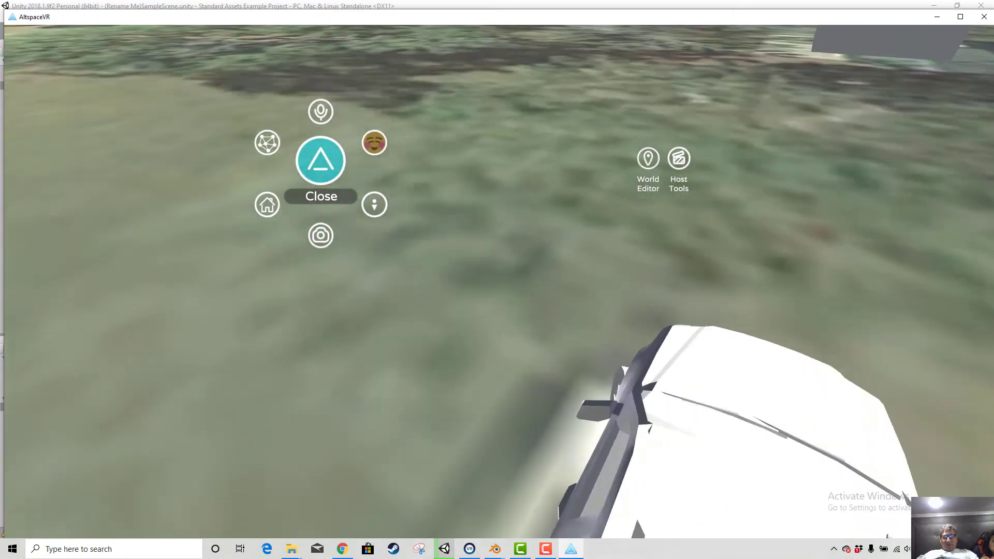
{"action": "right_click_drag", "start_coordinate": [777, 311], "coordinate": [638, 272]}
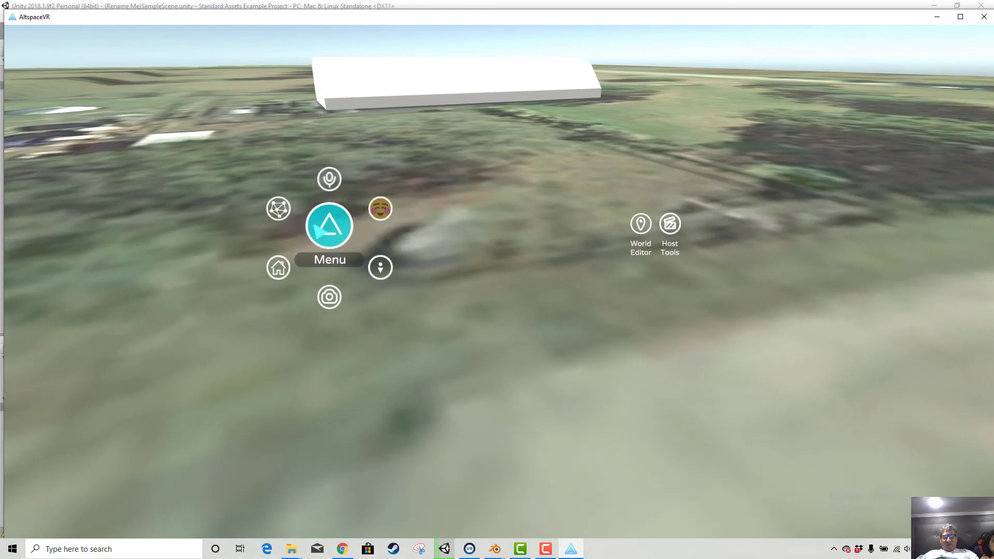
Enable Fly in the Input settings and close the settings.
{"action": "left_click", "coordinate": [322, 231]}
{"action": "left_click", "coordinate": [191, 174]}
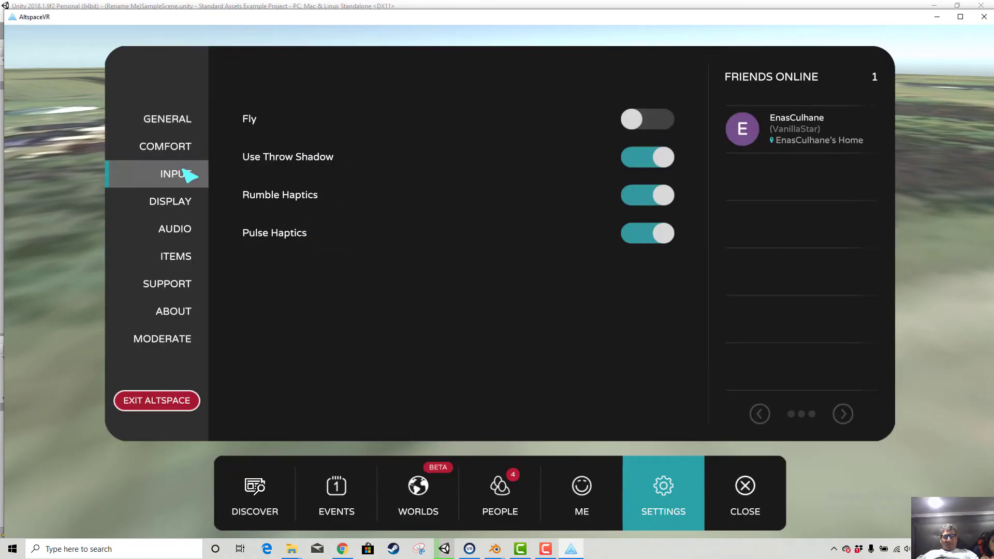
{"action": "right_click_drag", "start_coordinate": [502, 231], "coordinate": [510, 290]}
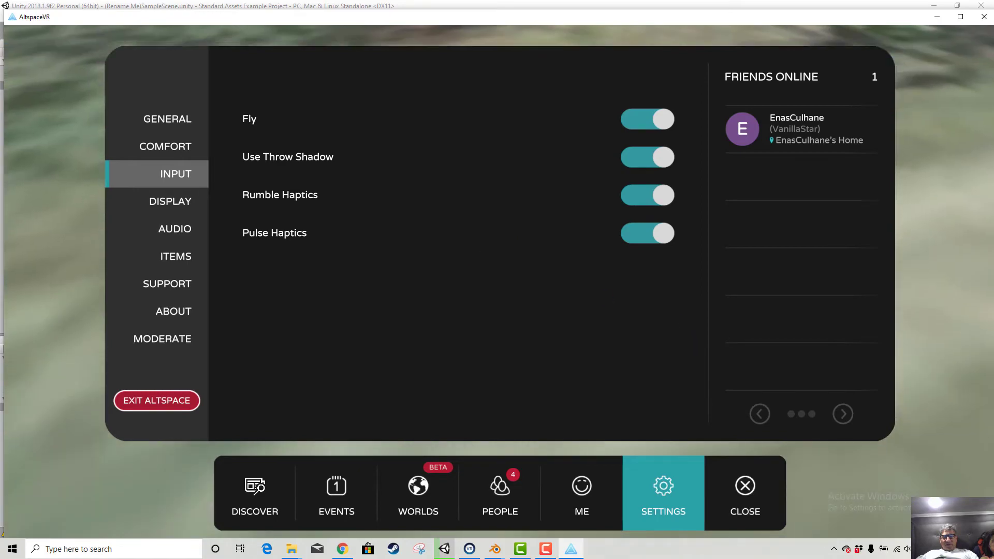
{"action": "left_click", "coordinate": [755, 485]}
Fly over the Ford Escape to view it from above and look across the terrain towards the white building.
{"action": "right_click_drag", "start_coordinate": [721, 468], "coordinate": [332, 487]}
{"action": "key", "text": "w"}
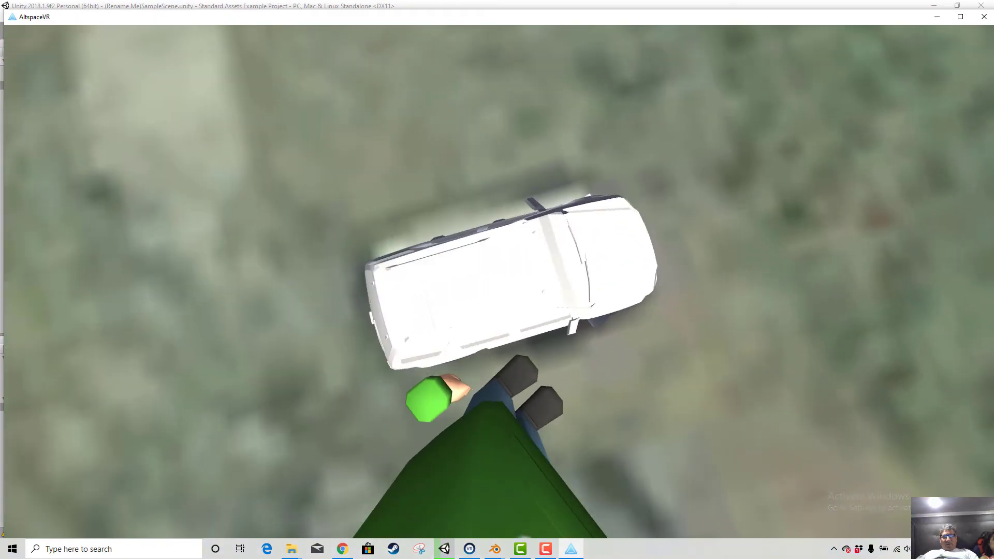
{"action": "key", "text": "w"}
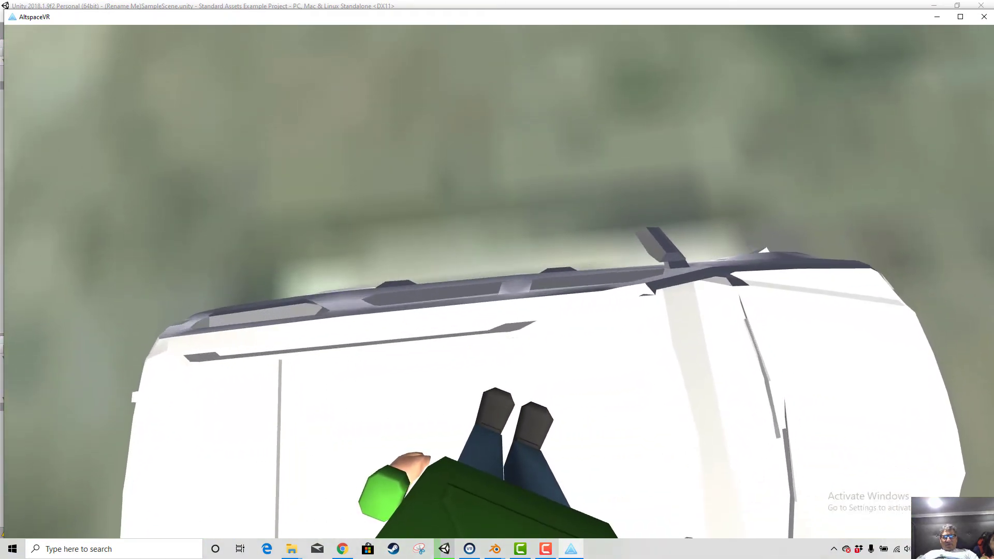
{"action": "key", "text": "w"}
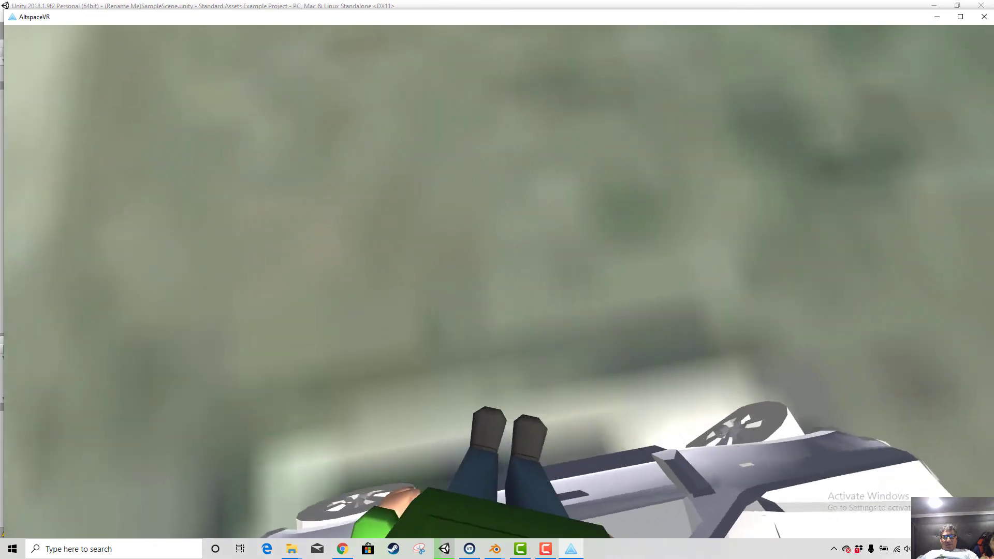
{"action": "right_click_drag", "start_coordinate": [497, 362], "coordinate": [510, 156]}
{"action": "key", "text": "w"}
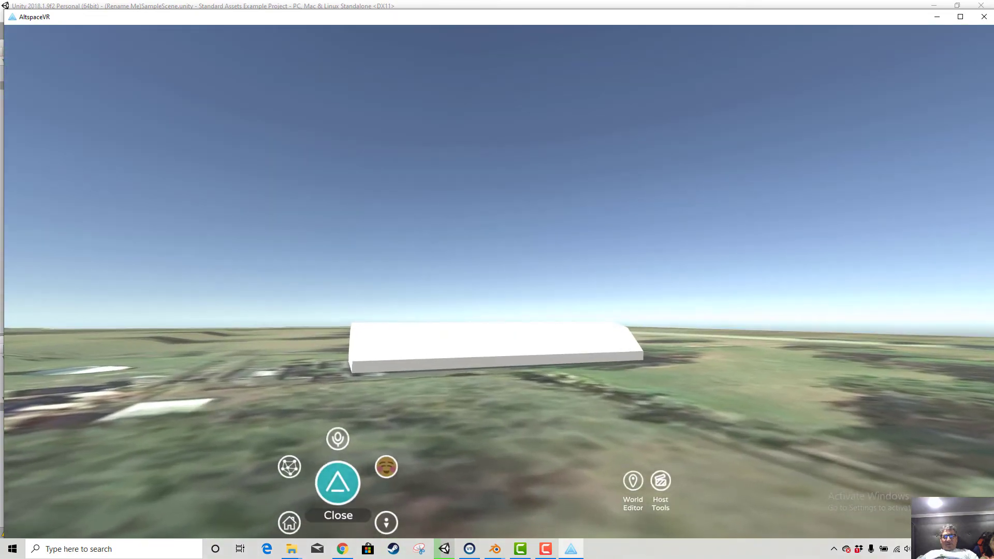
{"action": "right_click_drag", "start_coordinate": [497, 280], "coordinate": [420, 313]}
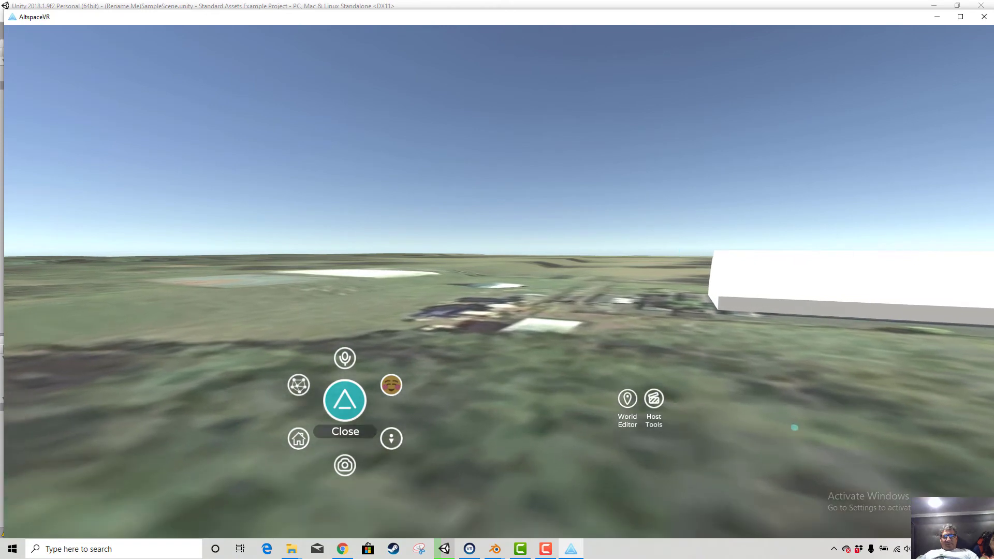
Switch to Unity and remove the Box Collider component from the Greenhouse.
{"action": "left_click", "coordinate": [444, 549]}
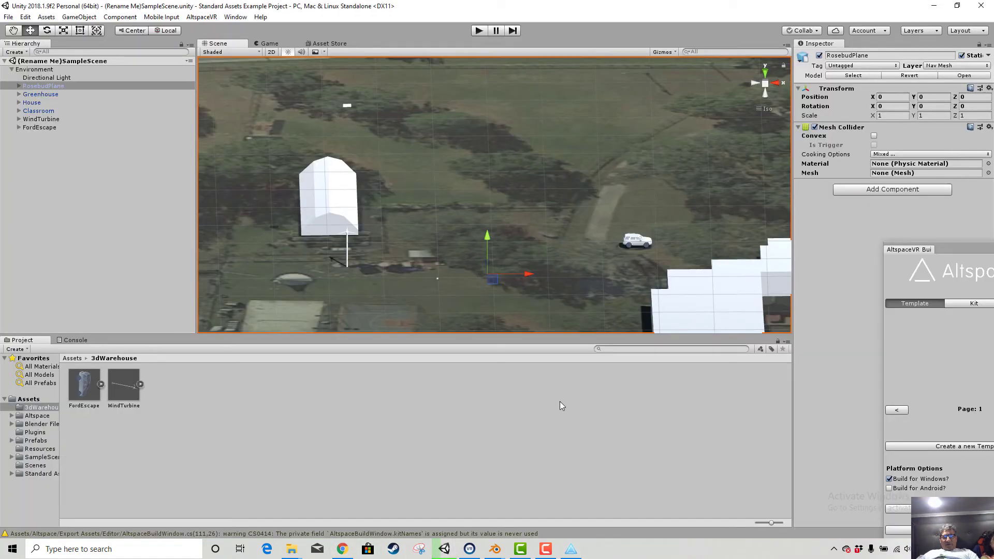
{"action": "scroll", "coordinate": [631, 194], "scroll_direction": "down", "scroll_amount": 2}
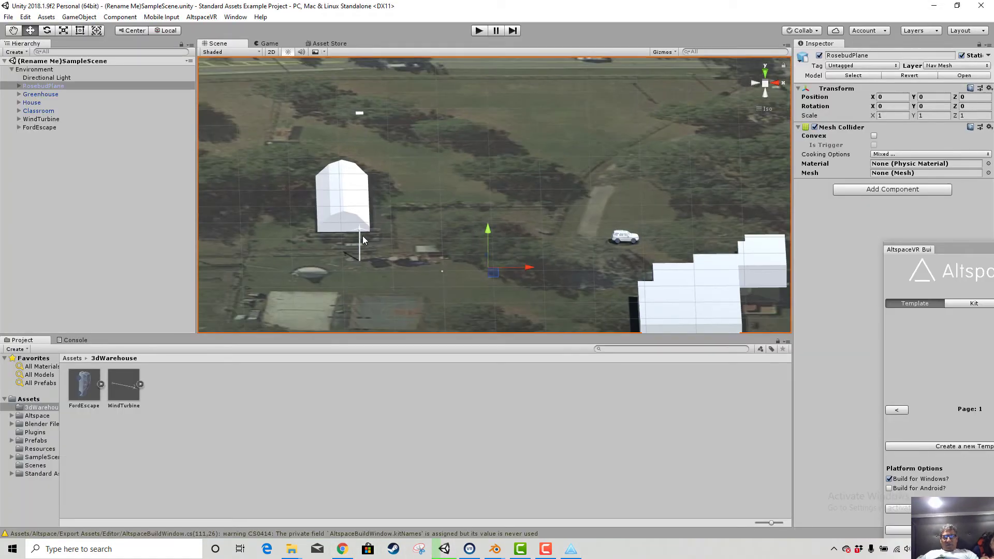
{"action": "left_click", "coordinate": [346, 201]}
{"action": "scroll", "coordinate": [350, 198], "scroll_direction": "up", "scroll_amount": 1}
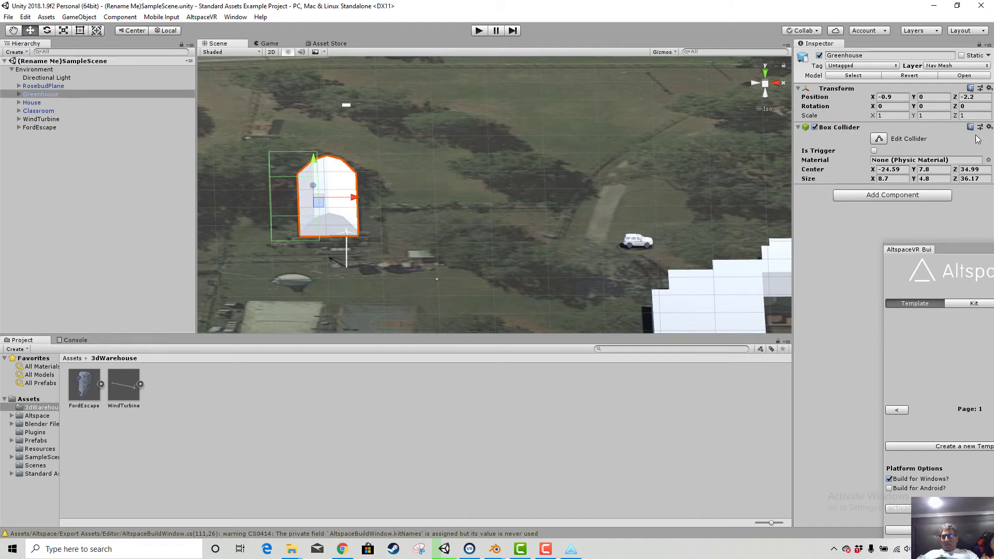
{"action": "left_click", "coordinate": [814, 128]}
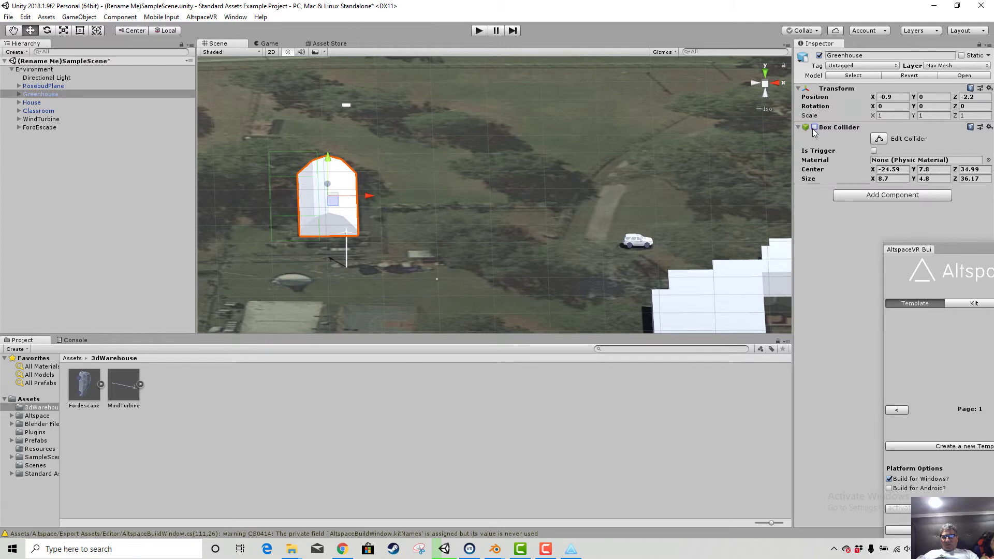
{"action": "left_click", "coordinate": [815, 128]}
{"action": "left_click", "coordinate": [814, 127]}
{"action": "right_click", "coordinate": [838, 130]}
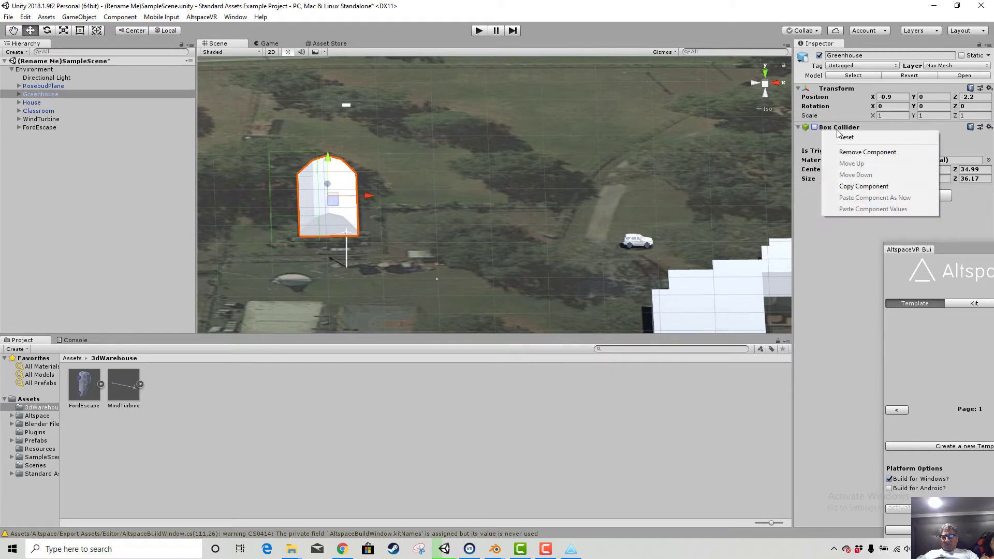
{"action": "left_click", "coordinate": [867, 152]}
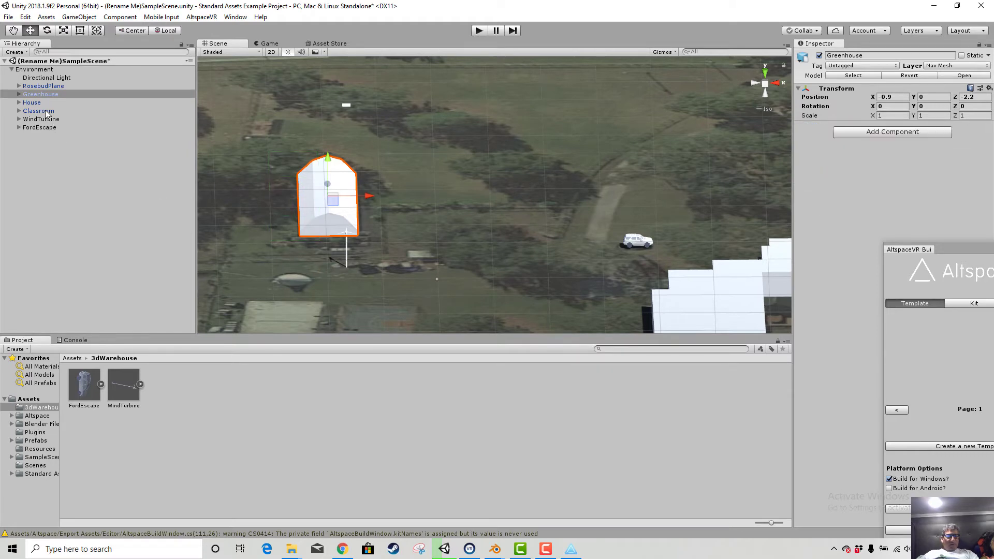
Inspect the components of the House, Environment and RosebudPlane objects.
{"action": "left_click", "coordinate": [30, 103]}
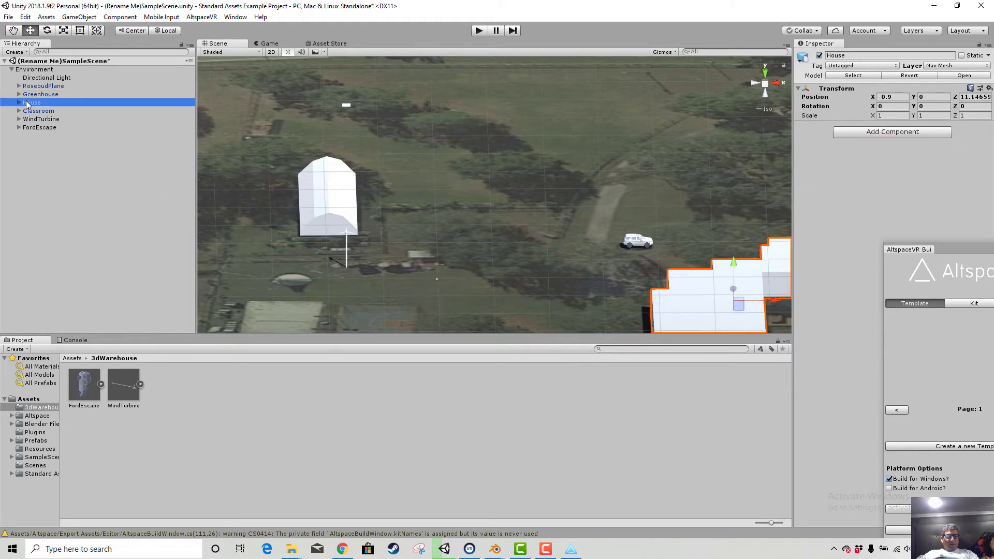
{"action": "left_click", "coordinate": [36, 71]}
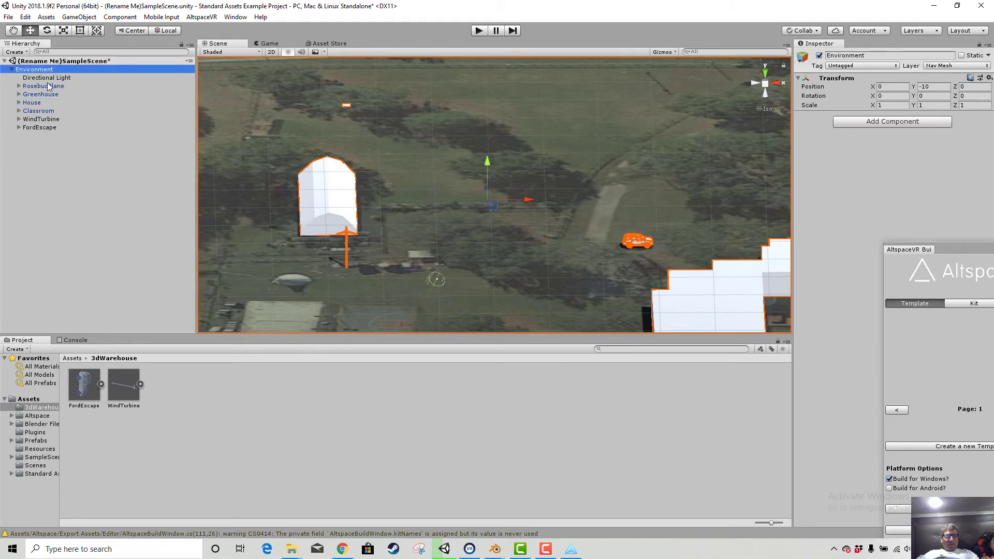
{"action": "left_click", "coordinate": [28, 87]}
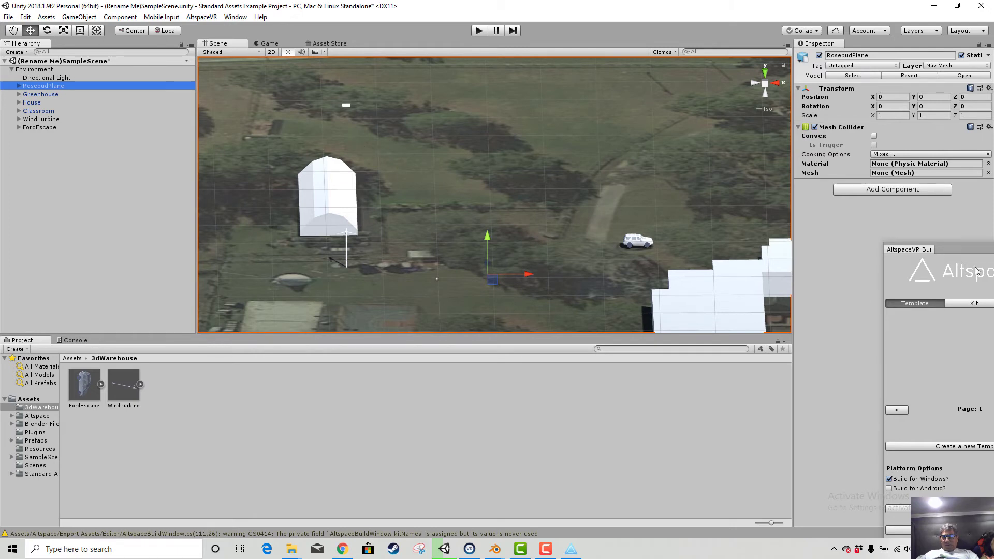
Bring the AltspaceVR build window fully into view, try to build and upload the template for Windows, and cancel the build while it bakes.
{"action": "left_click_drag", "start_coordinate": [966, 251], "coordinate": [763, 123]}
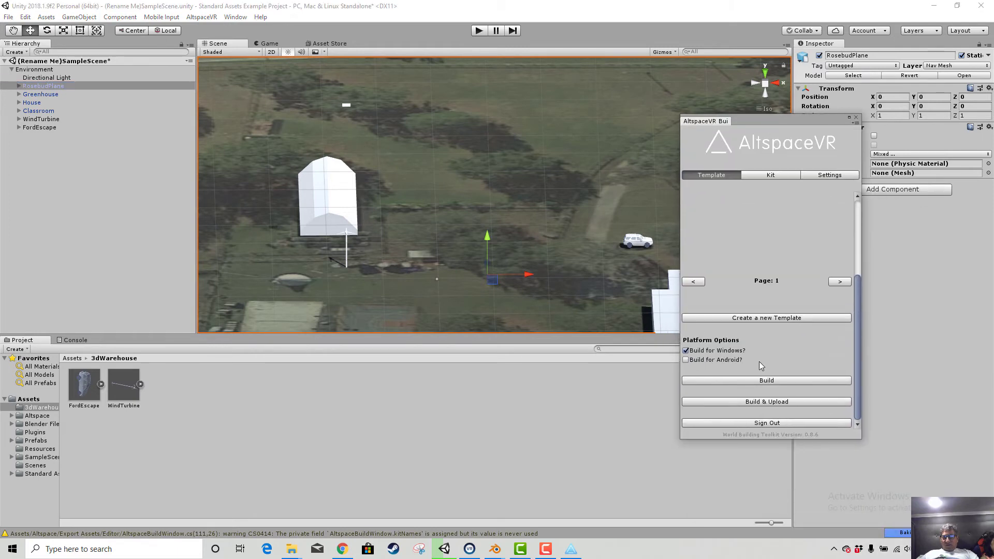
{"action": "left_click", "coordinate": [777, 403]}
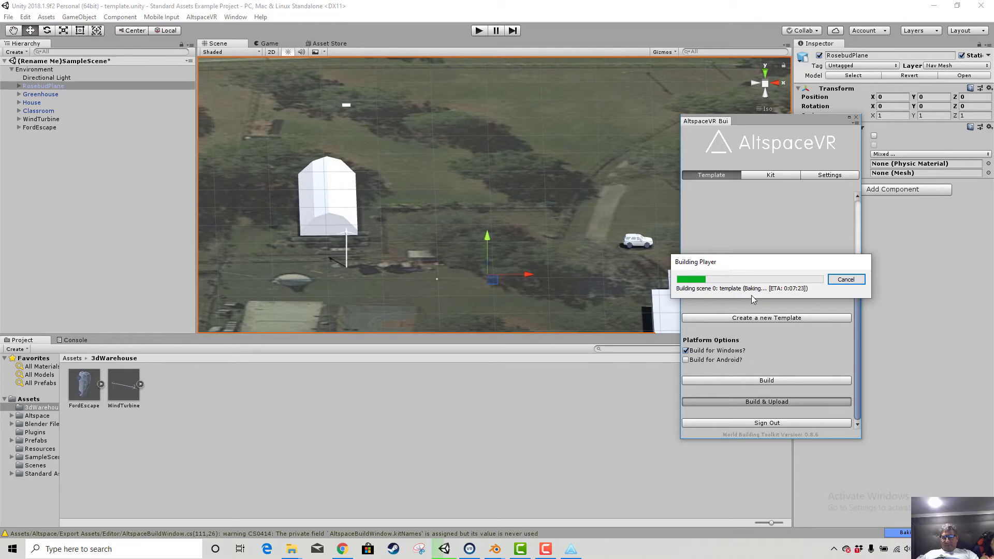
{"action": "left_click", "coordinate": [845, 282]}
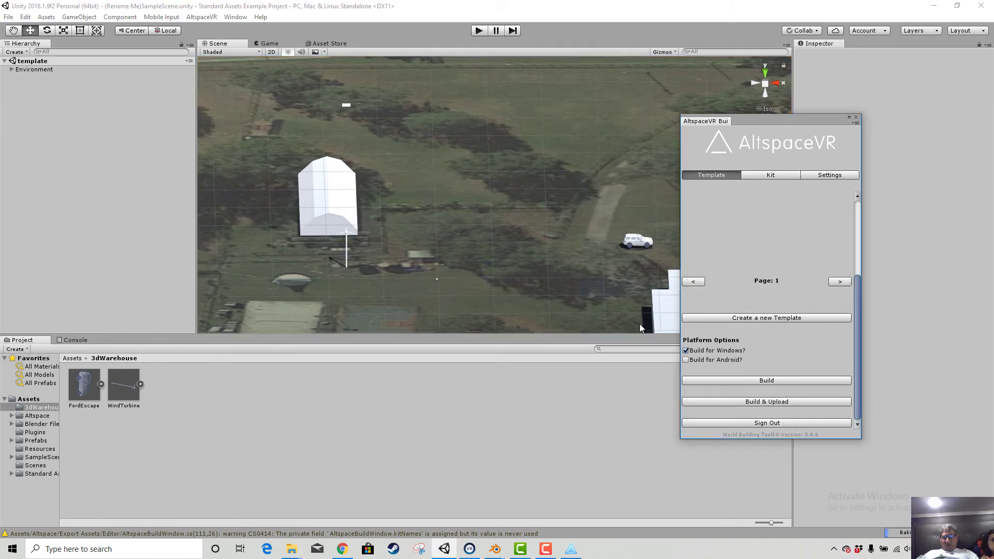
Turn off the static flags for RosebudPlane and all its child objects, and build and upload the template for Windows.
{"action": "left_click", "coordinate": [11, 70]}
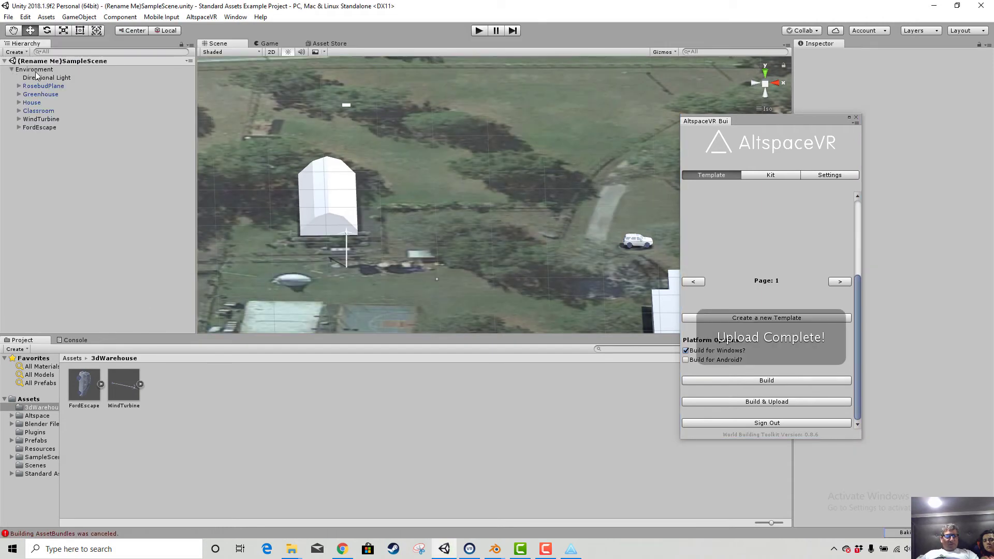
{"action": "left_click", "coordinate": [34, 69]}
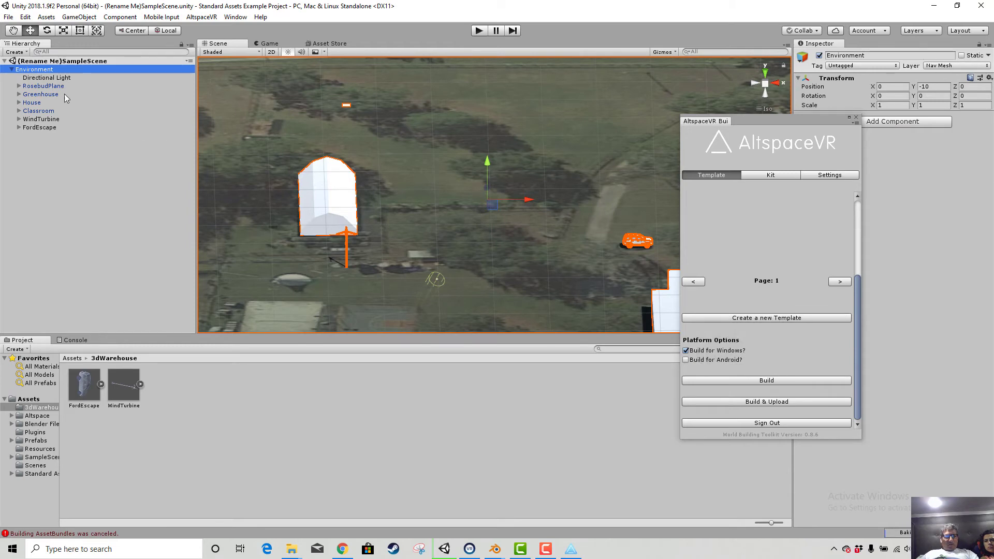
{"action": "left_click", "coordinate": [37, 85]}
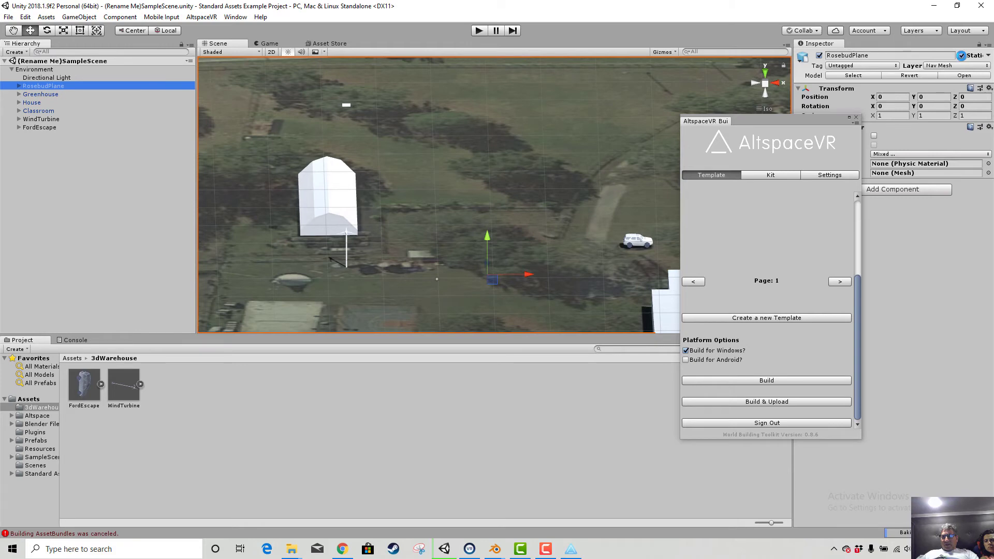
{"action": "left_click", "coordinate": [962, 55]}
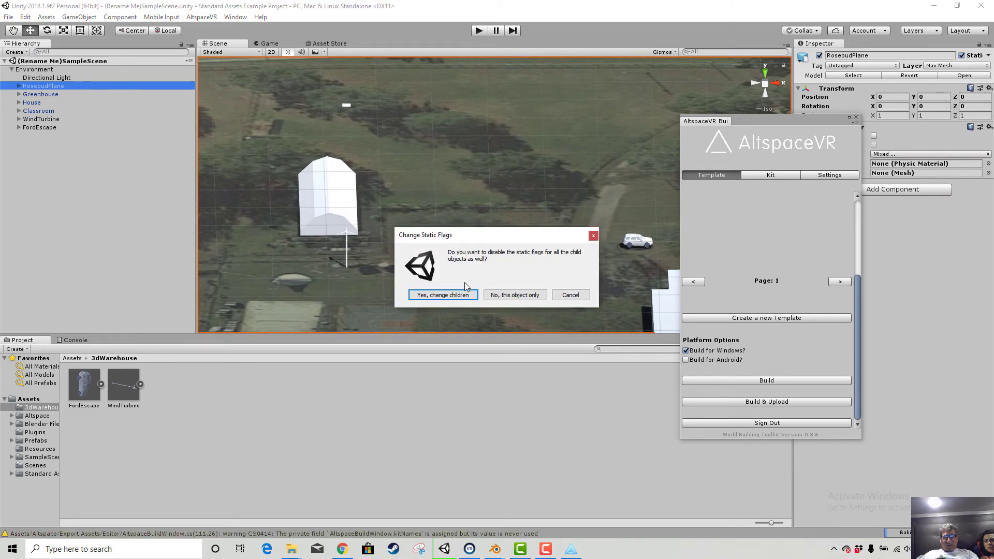
{"action": "left_click", "coordinate": [443, 295]}
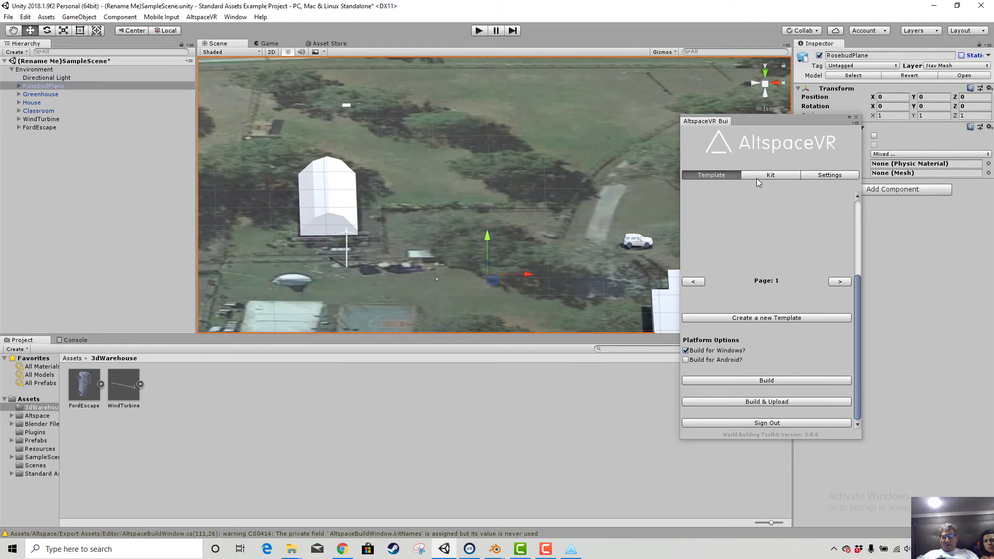
{"action": "left_click", "coordinate": [760, 403]}
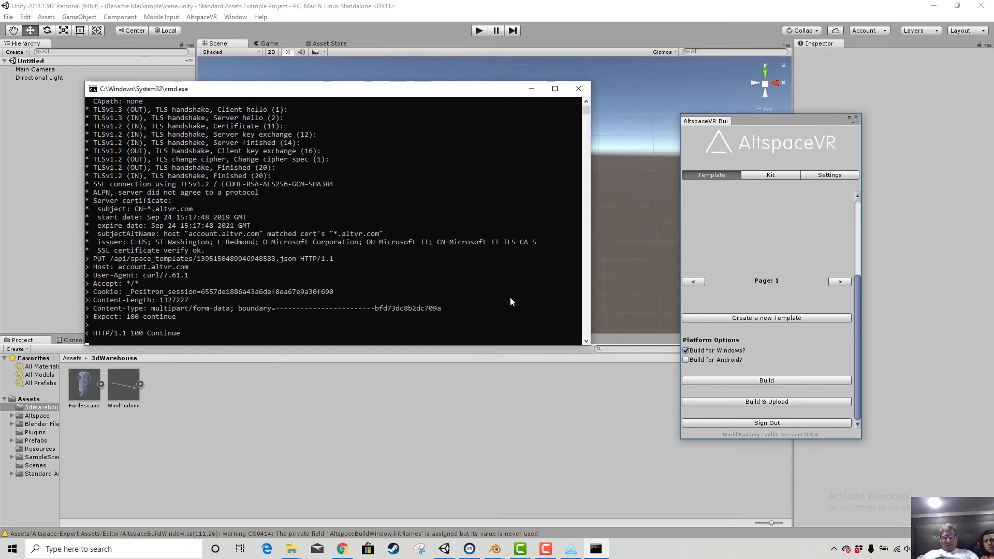
Switch to AltspaceVR and re-enter the space from the General settings to load the newly uploaded build.
{"action": "left_click", "coordinate": [571, 549]}
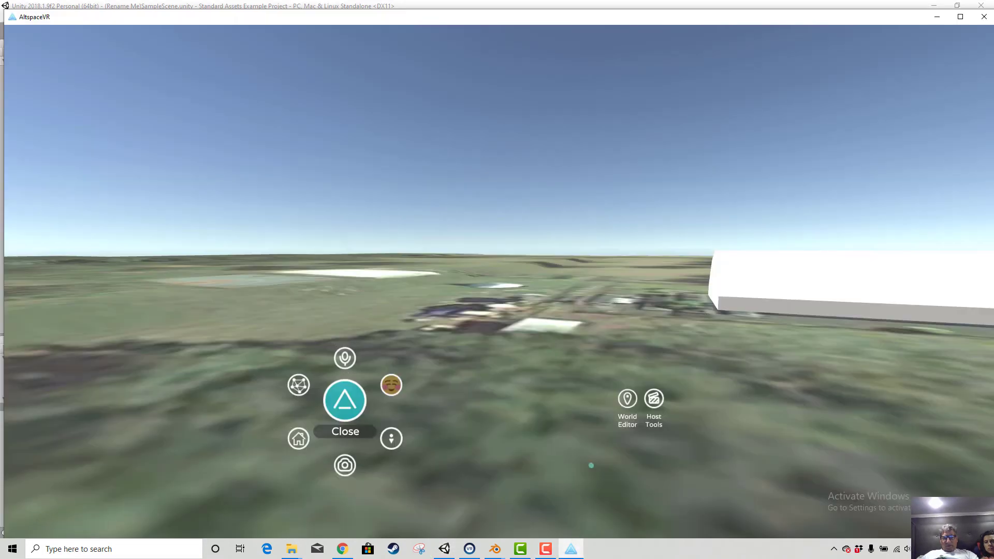
{"action": "left_click", "coordinate": [346, 402]}
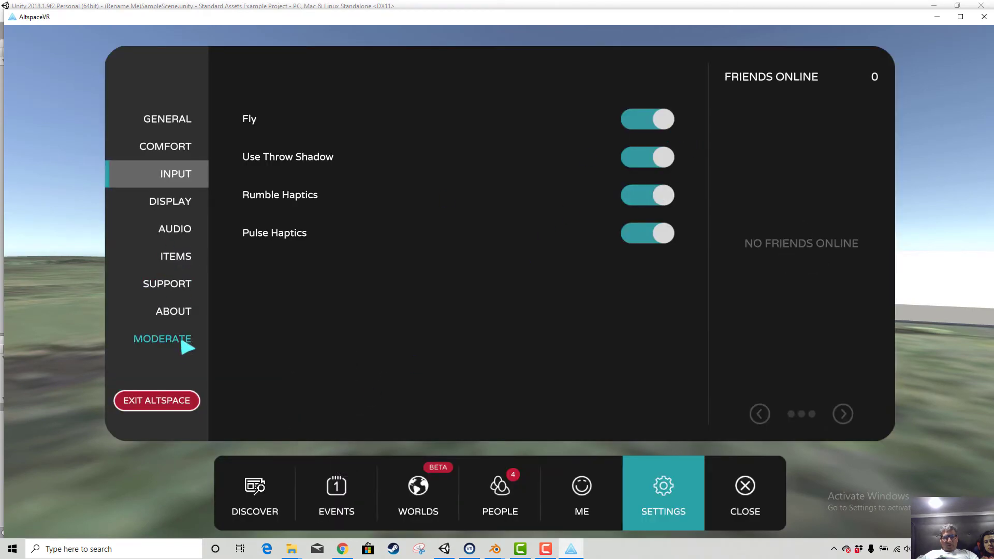
{"action": "left_click", "coordinate": [177, 118]}
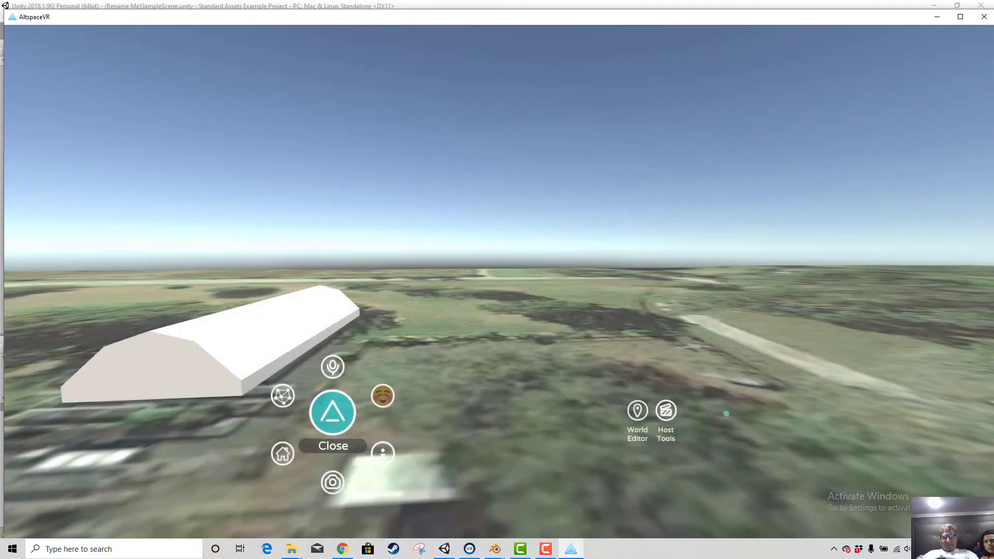
Look and walk around the AltspaceVR space to check the greenhouse, wind turbine and ground in the new build.
{"action": "right_click_drag", "start_coordinate": [726, 412], "coordinate": [202, 421]}
{"action": "key", "text": "w"}
{"action": "key", "text": "w"}
{"action": "key", "text": "w"}
{"action": "key", "text": "w"}
{"action": "key", "text": "s"}
{"action": "key", "text": "s"}
{"action": "key", "text": "s"}
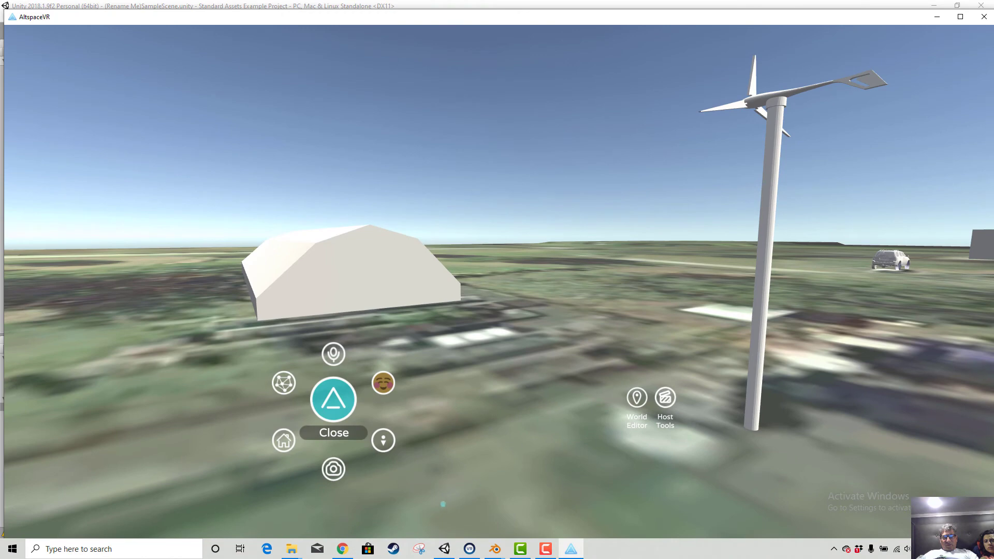
Switch to Chrome, close the Solar Panel preview in 3D Warehouse, and return to Unity.
{"action": "left_click", "coordinate": [342, 550]}
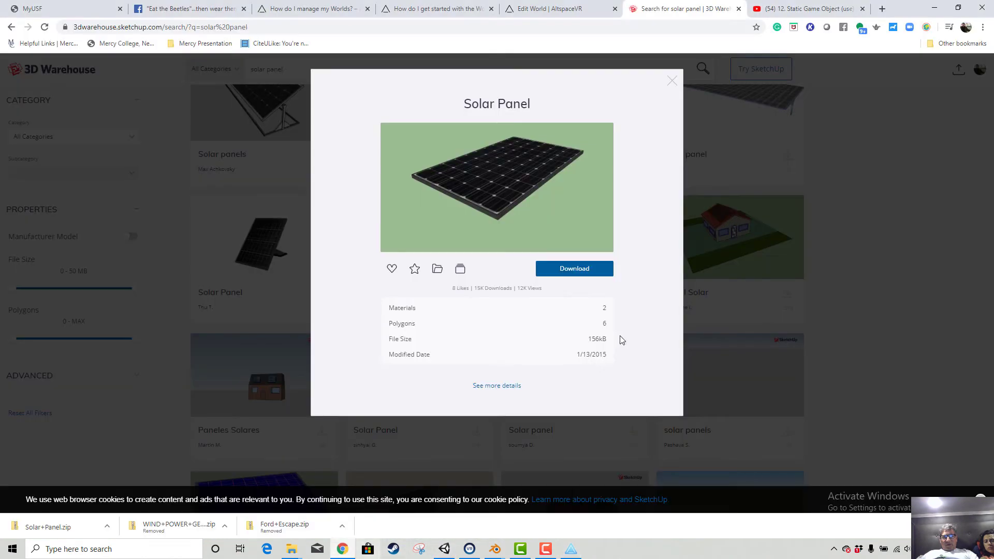
{"action": "left_click", "coordinate": [672, 84]}
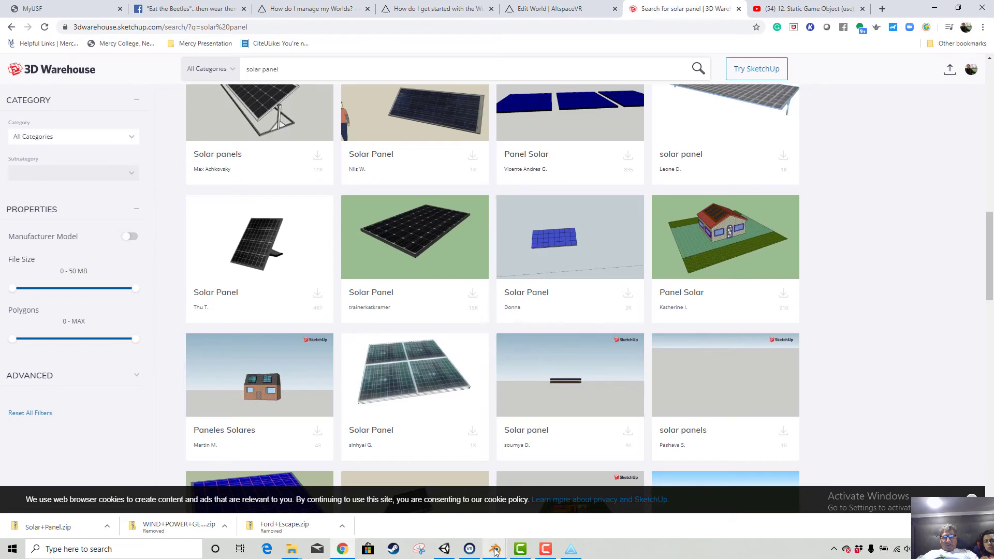
{"action": "left_click", "coordinate": [440, 550]}
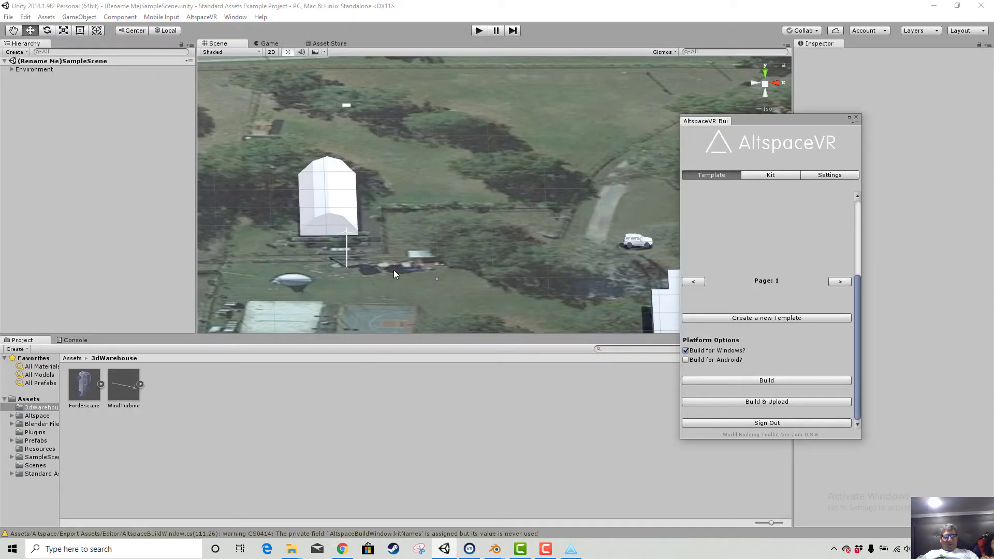
Import solarpanel.dae from the Solar+Panel folder of the 3d warehouse models into the project's 3dWarehouse folder.
{"action": "left_click", "coordinate": [484, 247]}
{"action": "right_click", "coordinate": [237, 415]}
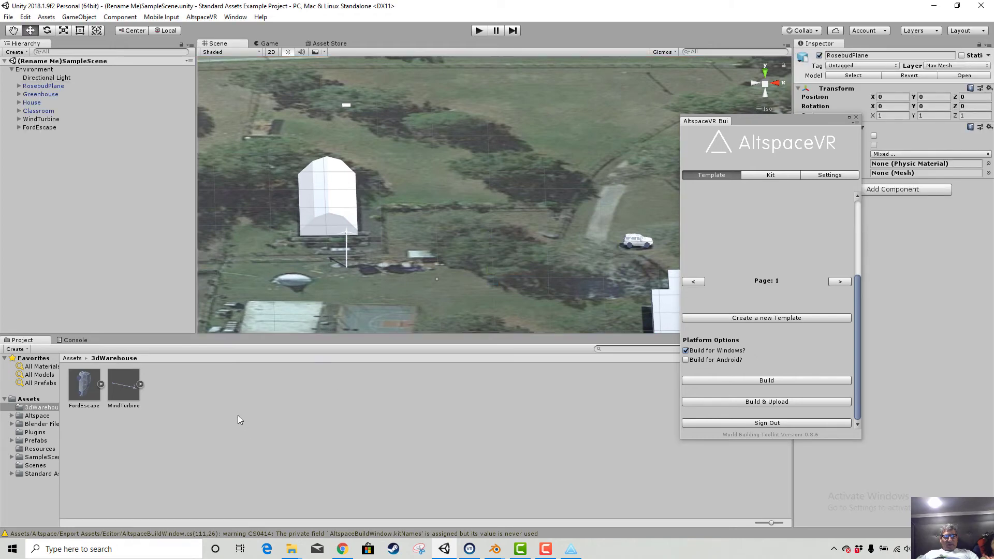
{"action": "left_click", "coordinate": [74, 359]}
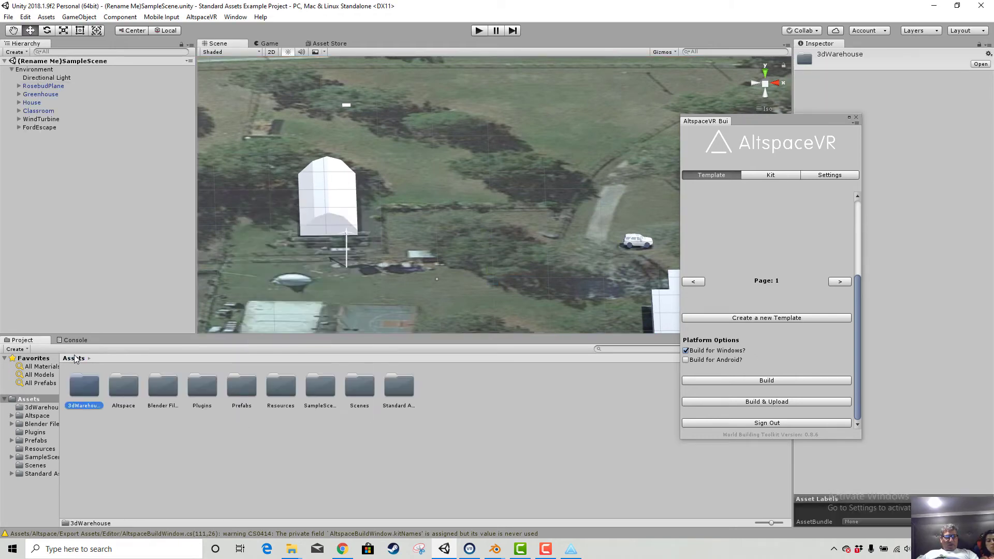
{"action": "double_click", "coordinate": [90, 396]}
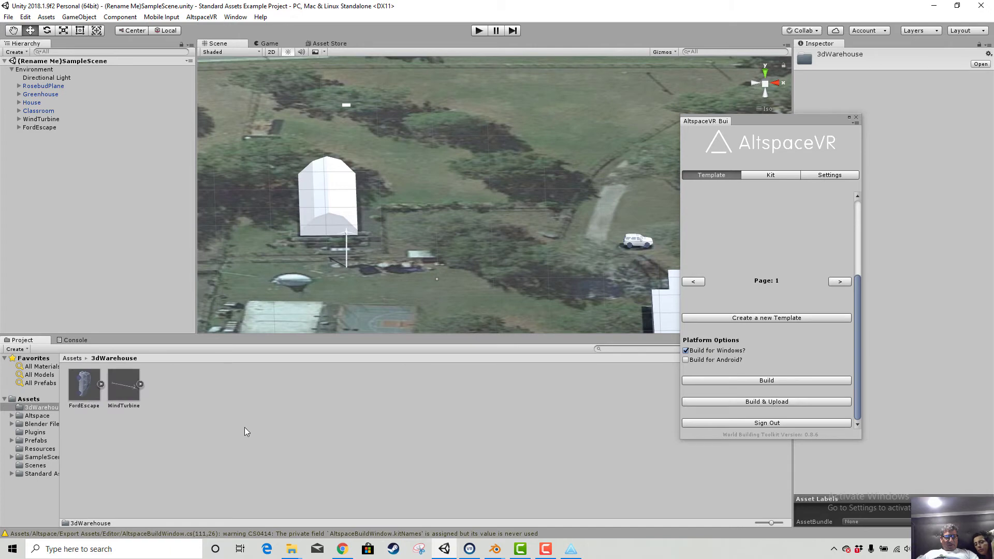
{"action": "right_click", "coordinate": [216, 409]}
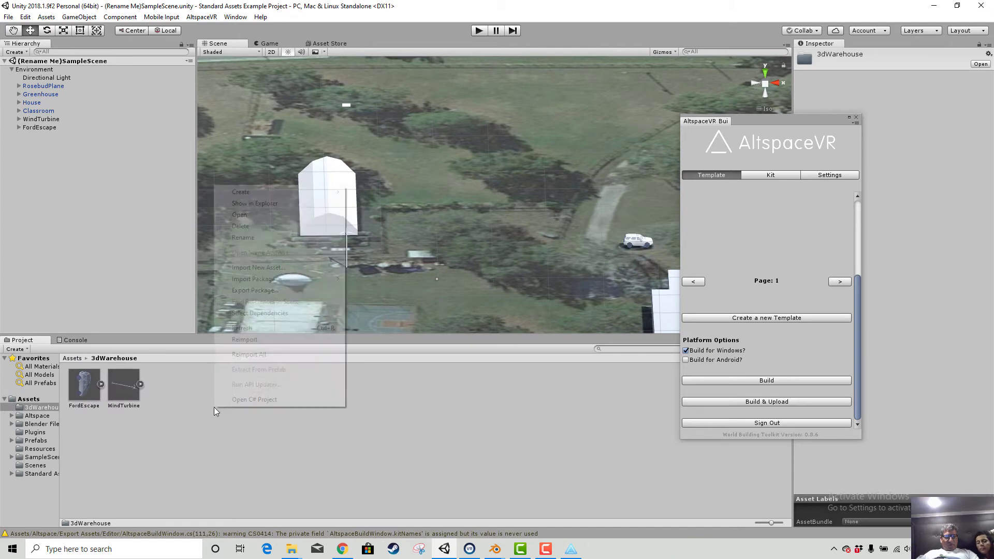
{"action": "left_click", "coordinate": [277, 270]}
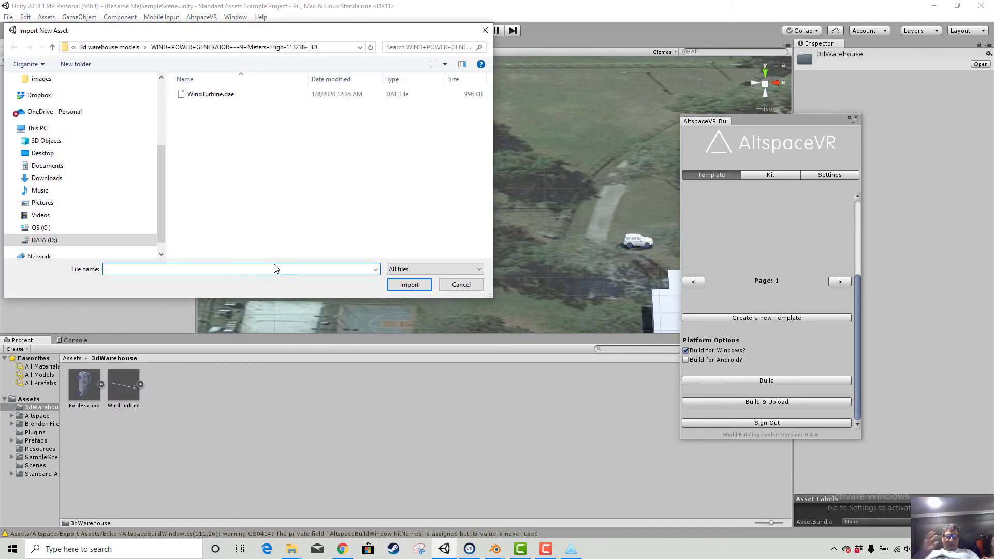
{"action": "left_click", "coordinate": [109, 46]}
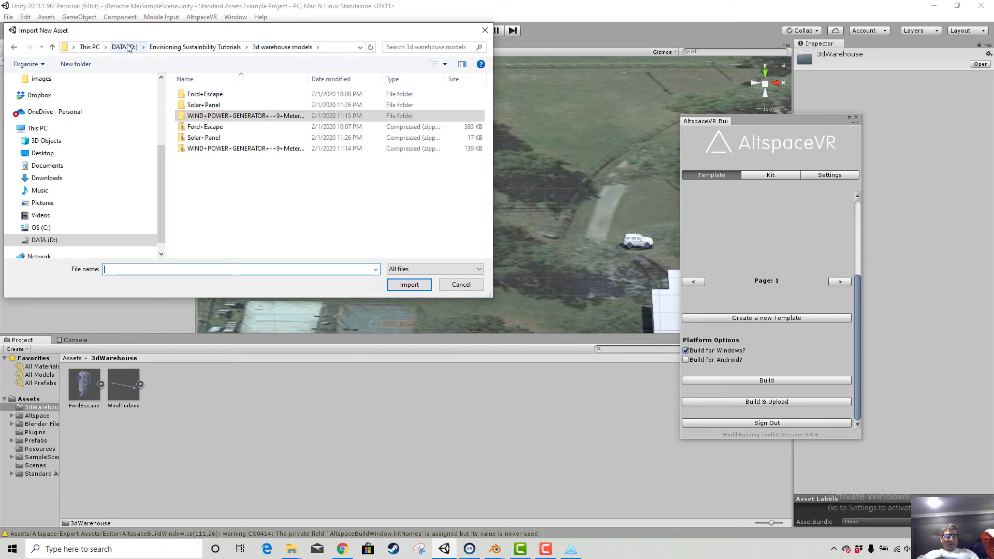
{"action": "double_click", "coordinate": [199, 105]}
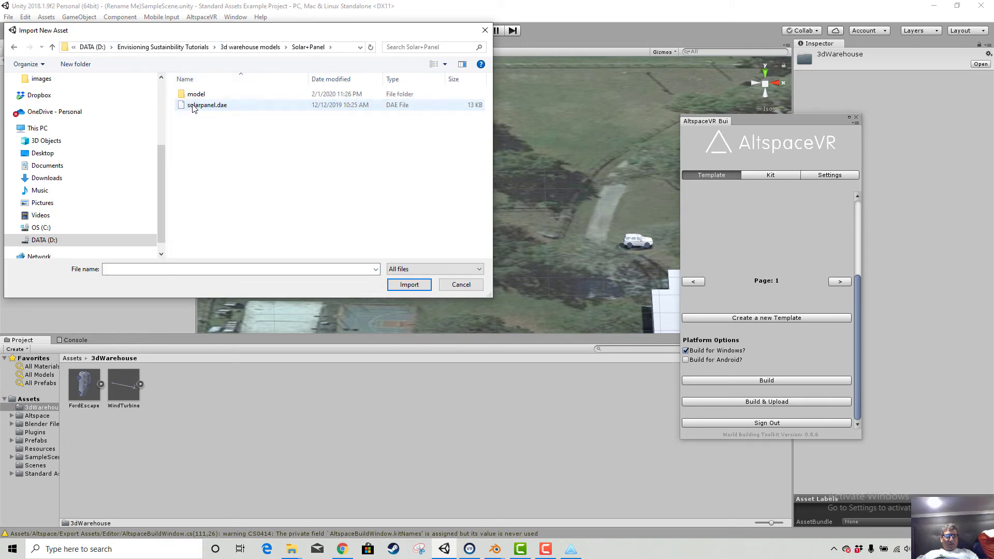
{"action": "double_click", "coordinate": [192, 106]}
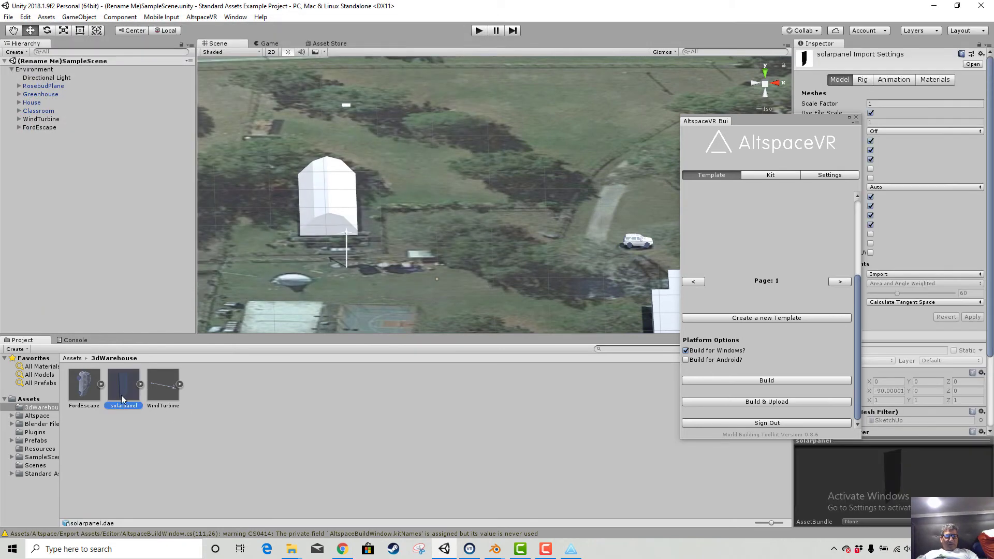
Place the solarpanel model in front of the greenhouse and try its Color_007, material and mono_x_l… materials on it.
{"action": "left_click_drag", "start_coordinate": [123, 396], "coordinate": [569, 213]}
{"action": "left_click_drag", "start_coordinate": [558, 253], "coordinate": [533, 284], "text": "alt"}
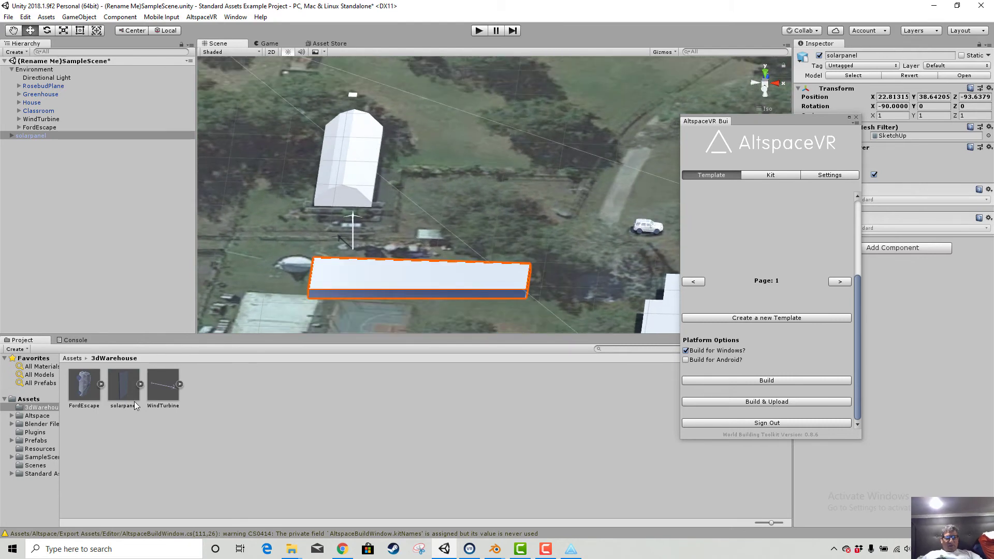
{"action": "left_click", "coordinate": [140, 384]}
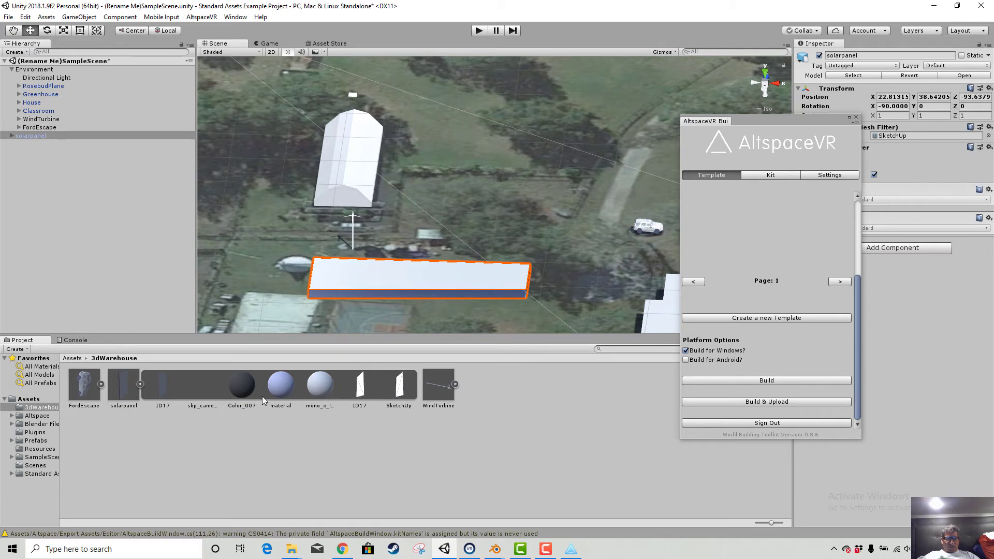
{"action": "left_click_drag", "start_coordinate": [240, 392], "coordinate": [367, 276]}
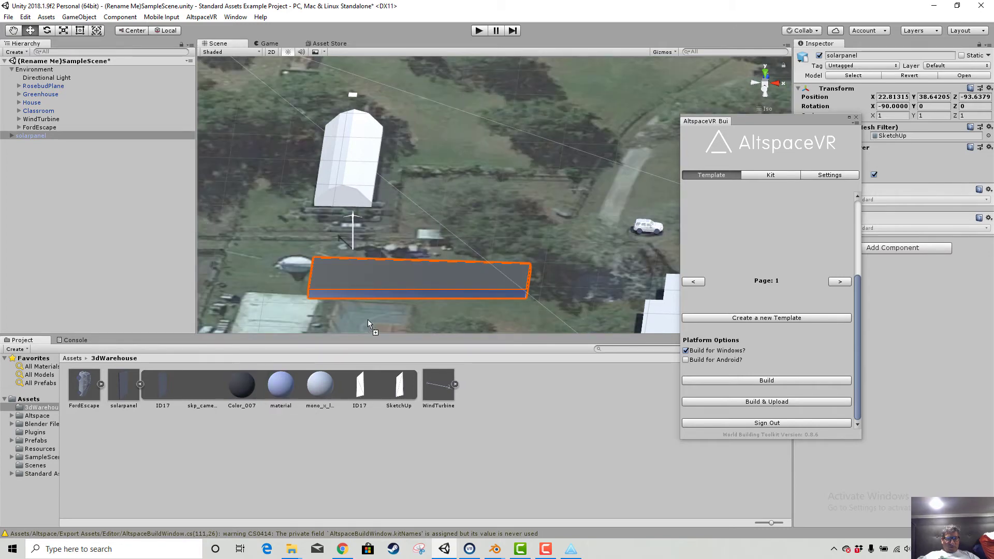
{"action": "left_click_drag", "start_coordinate": [368, 321], "coordinate": [396, 284]}
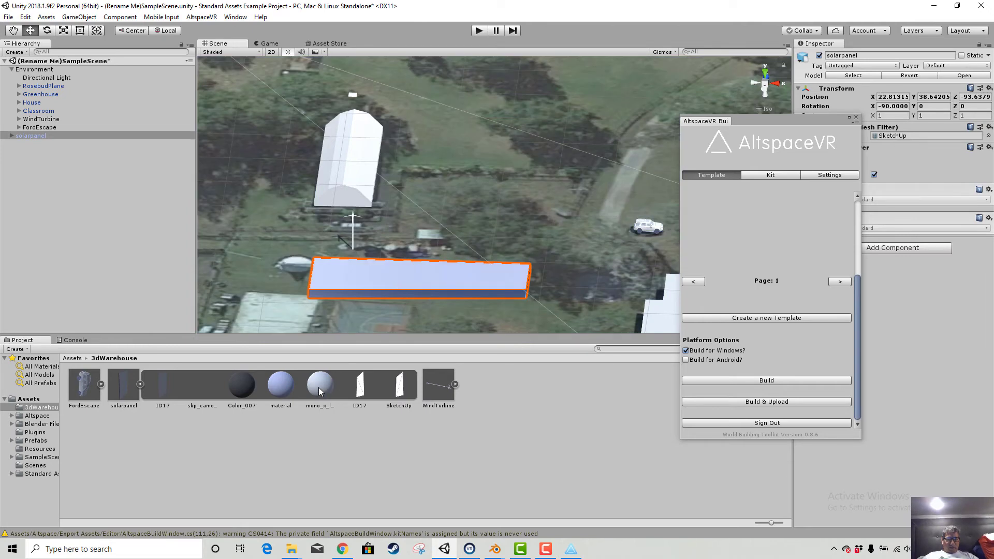
{"action": "left_click_drag", "start_coordinate": [320, 389], "coordinate": [404, 280]}
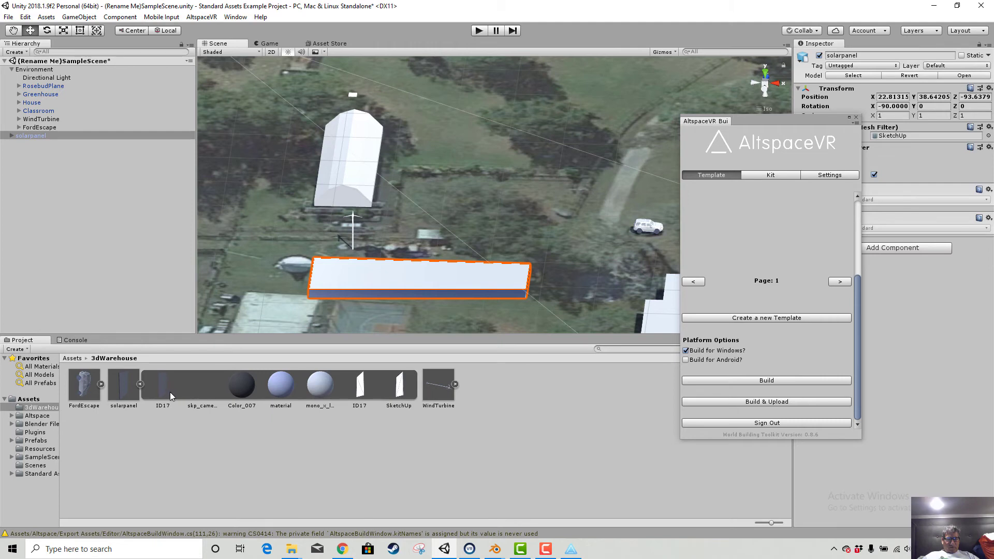
Inspect the solarpanel's skp_camera_Last_Saved_SketchUp_View object and move the AltspaceVR build window aside to uncover its properties.
{"action": "left_click", "coordinate": [11, 136]}
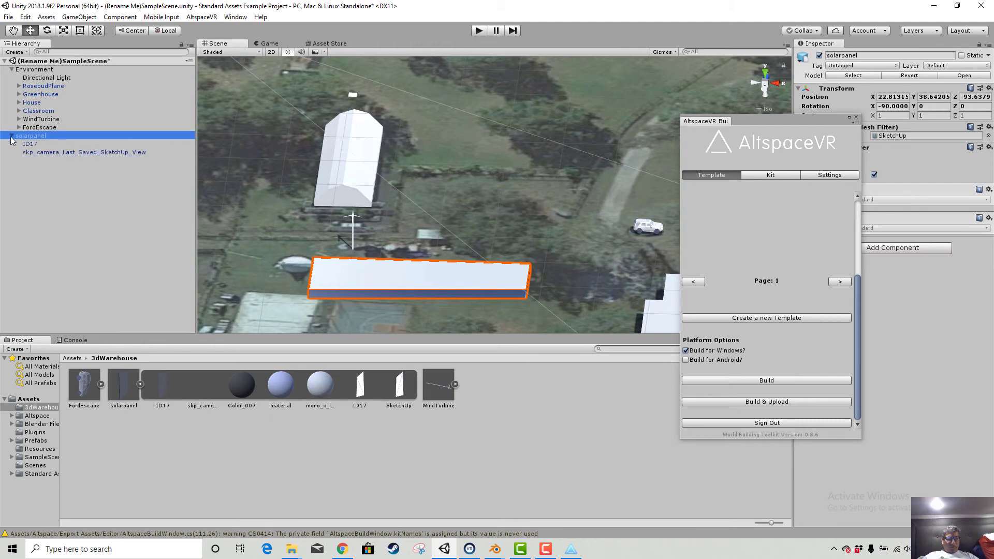
{"action": "left_click", "coordinate": [33, 152]}
{"action": "left_click_drag", "start_coordinate": [763, 123], "coordinate": [964, 178]}
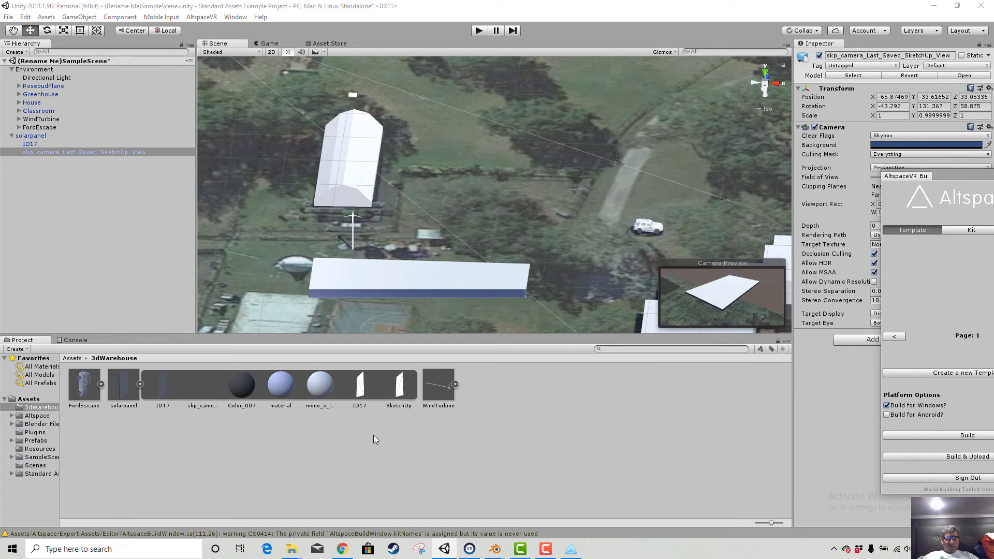
Undo the solar panel's placement and place the solarpanel model in front of the greenhouse again.
{"action": "left_click", "coordinate": [476, 311]}
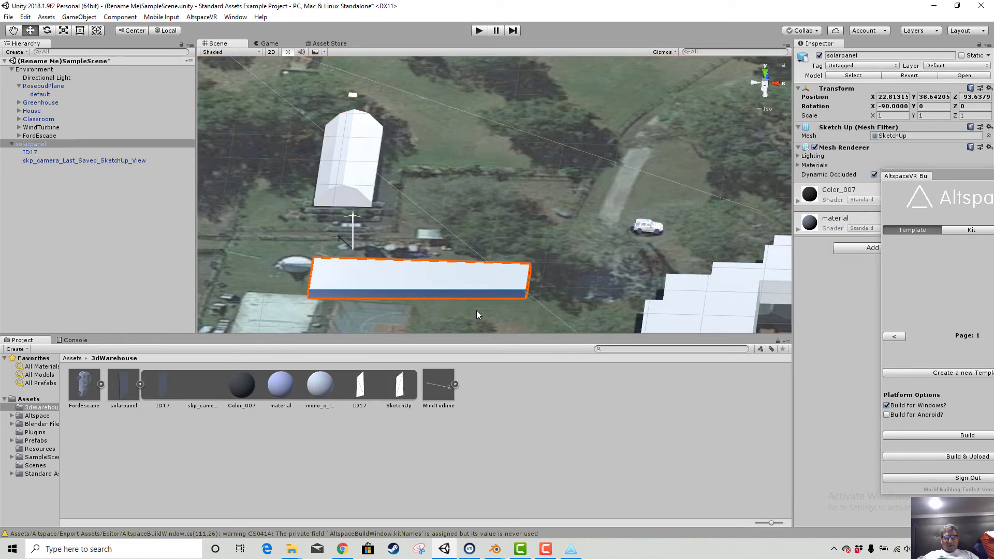
{"action": "key", "text": "ctrl+z"}
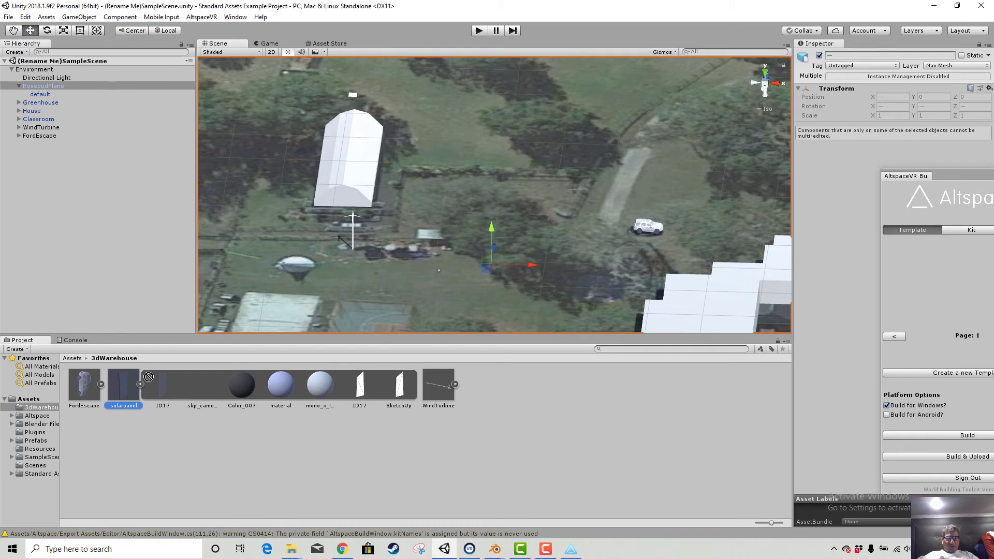
{"action": "left_click_drag", "start_coordinate": [149, 377], "coordinate": [443, 299]}
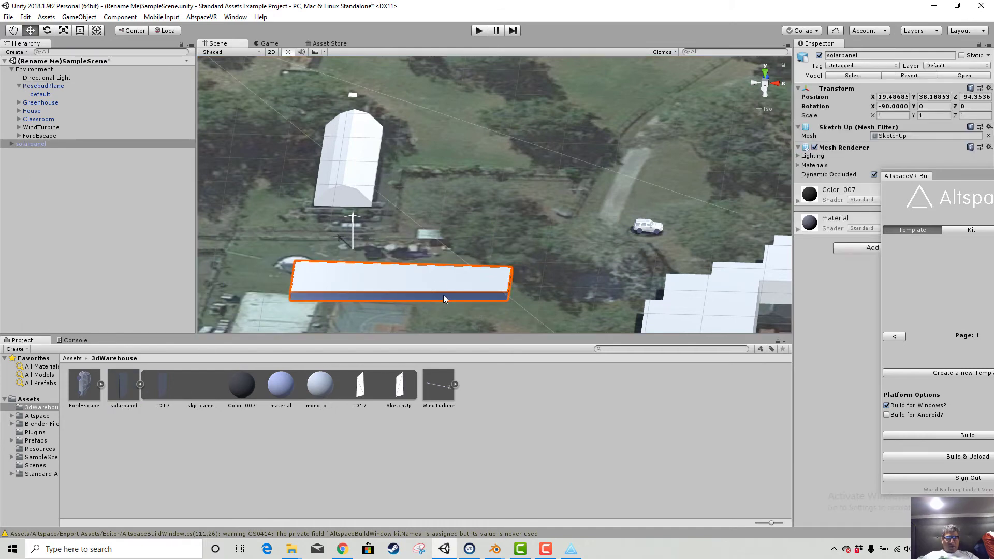
Check the new solarpanel's SketchUp camera object, and rotate the panel about its X axis to about 67°.
{"action": "left_click", "coordinate": [10, 145]}
{"action": "left_click", "coordinate": [32, 160]}
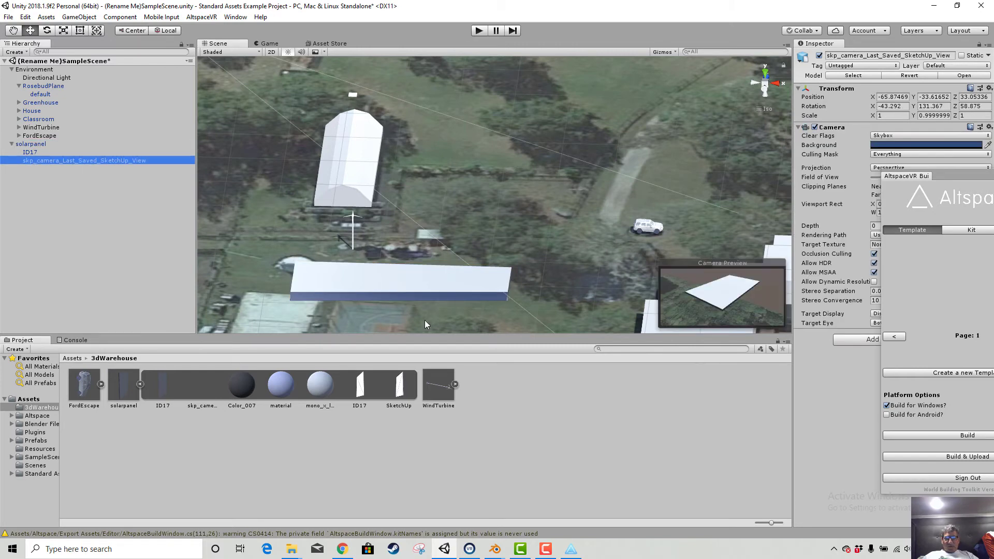
{"action": "left_click", "coordinate": [395, 288]}
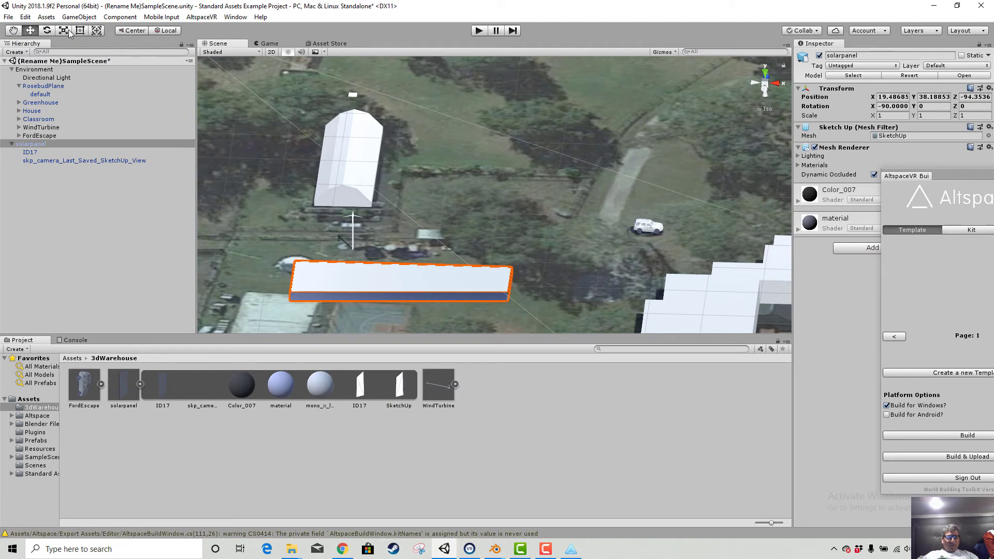
{"action": "left_click", "coordinate": [47, 31]}
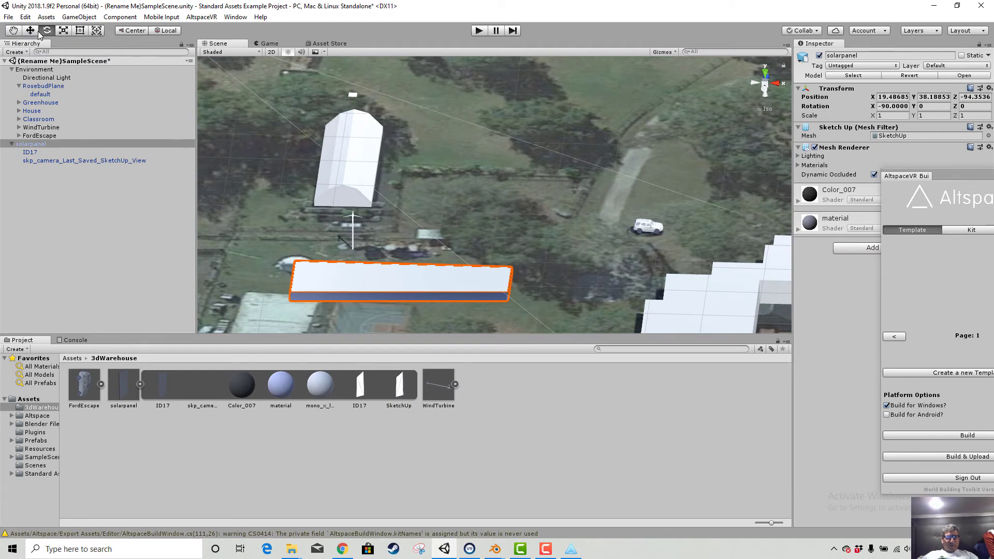
{"action": "scroll", "coordinate": [463, 275], "scroll_direction": "down", "scroll_amount": 5}
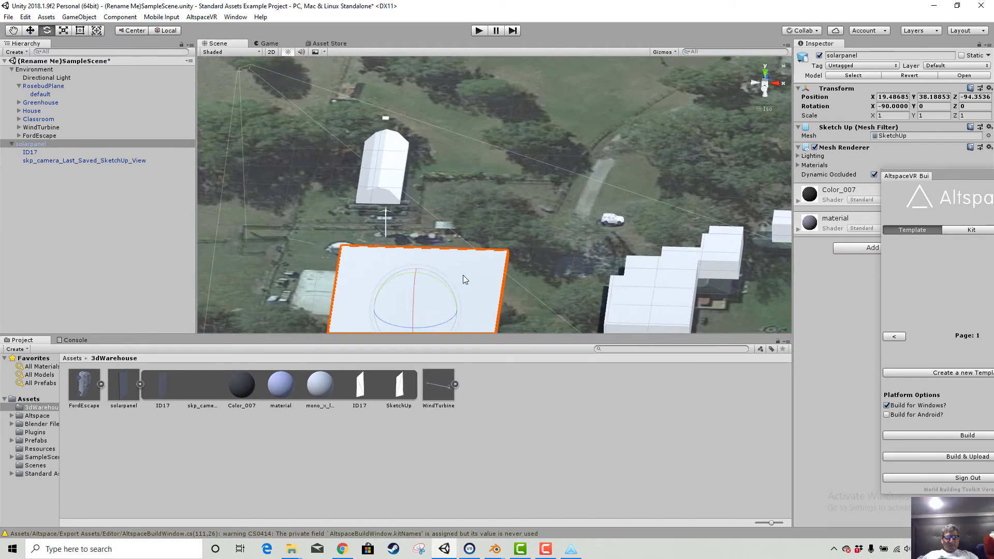
{"action": "left_click_drag", "start_coordinate": [435, 285], "coordinate": [520, 78]}
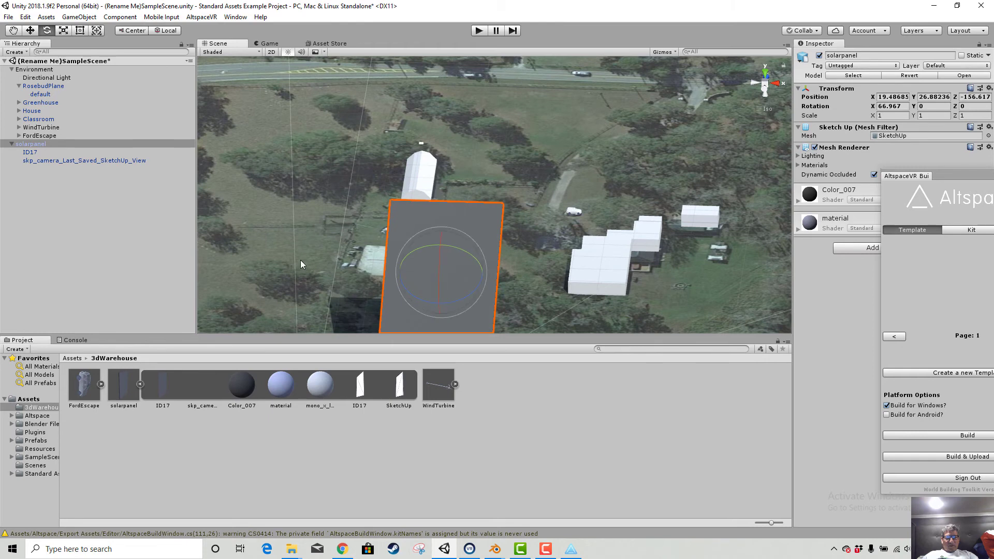
Preview the panel through its SketchUp camera, and flip the solarpanel to a rotation of about -67, -182, 2.
{"action": "left_click", "coordinate": [61, 161]}
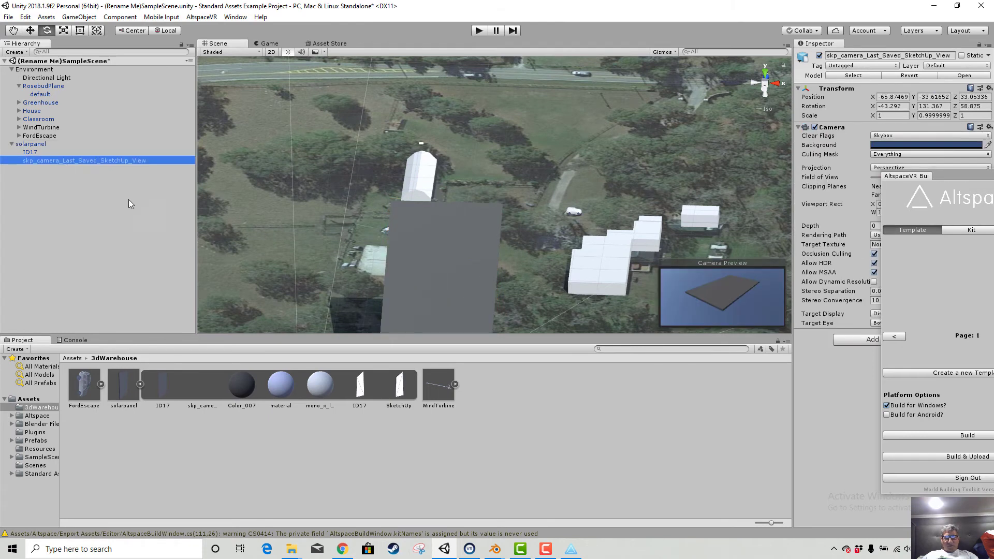
{"action": "left_click", "coordinate": [31, 143]}
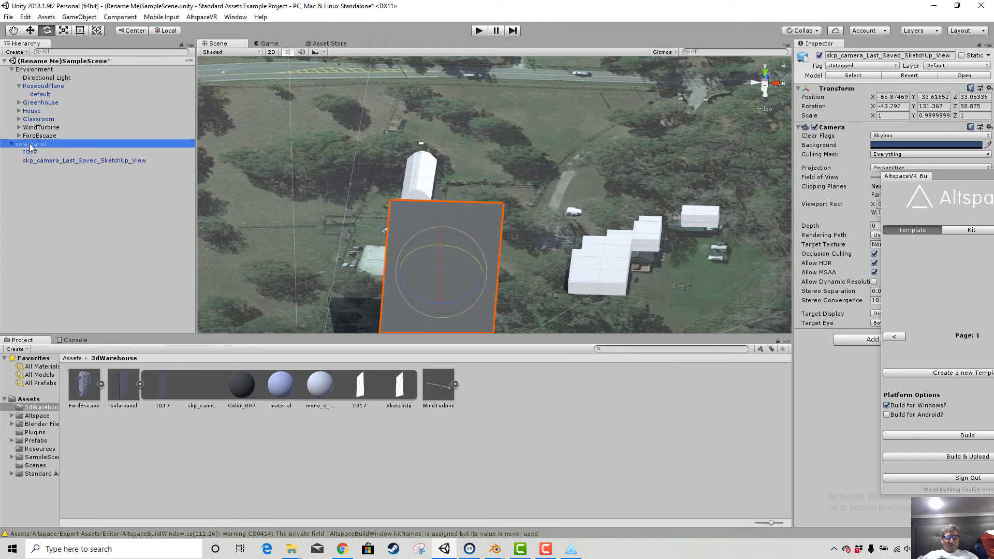
{"action": "left_click_drag", "start_coordinate": [439, 246], "coordinate": [681, 357]}
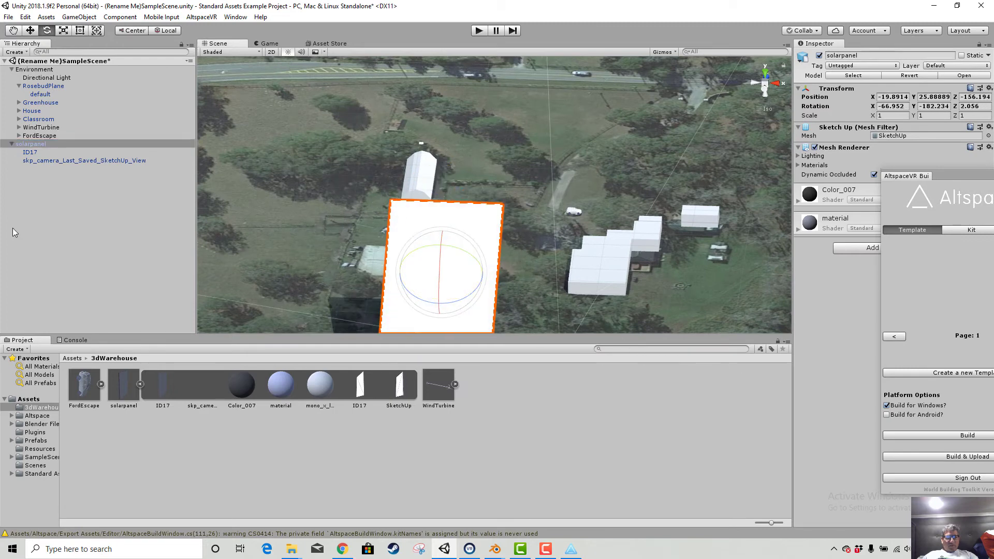
Examine the solarpanel's camera view and ID17 mesh, and view the whole panel beside the other buildings from an angle.
{"action": "left_click", "coordinate": [33, 161]}
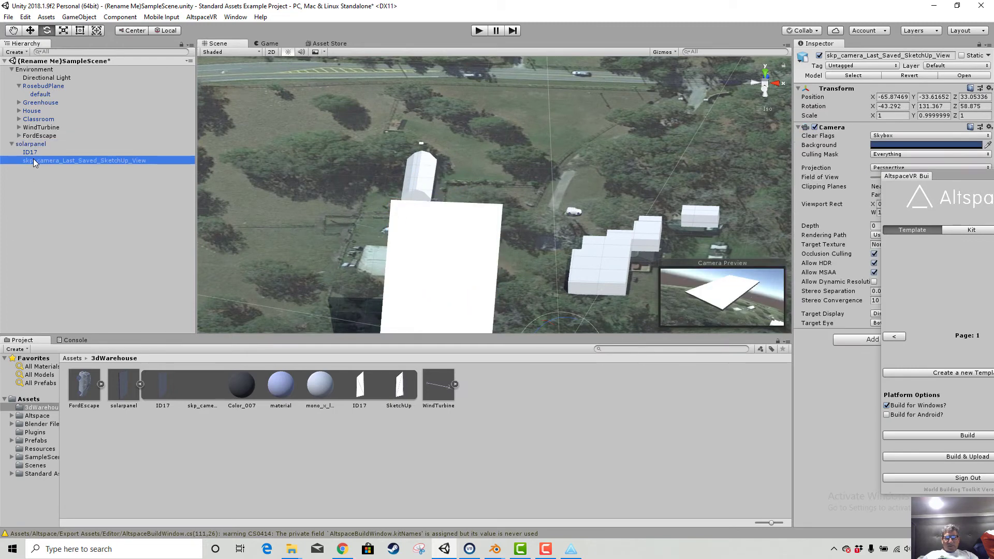
{"action": "left_click", "coordinate": [26, 153]}
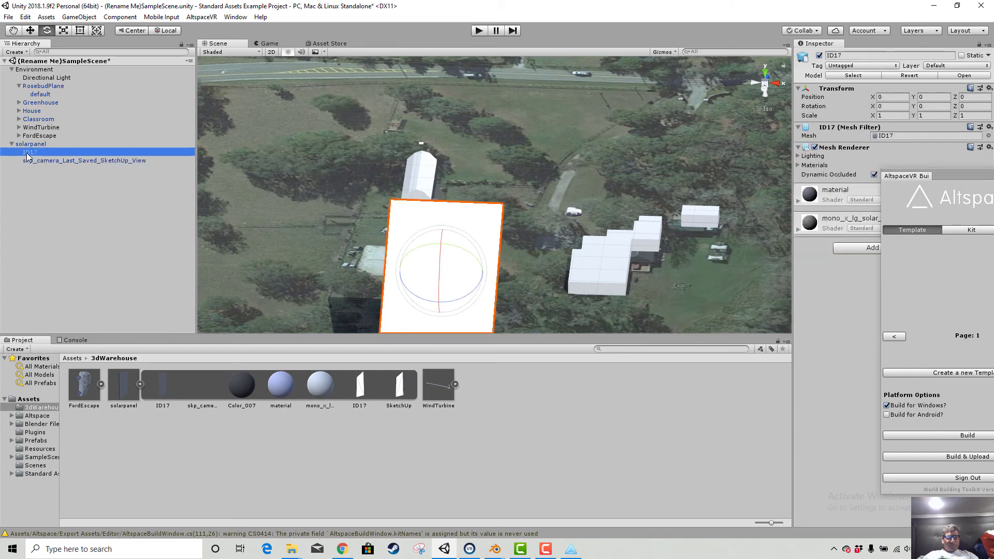
{"action": "left_click", "coordinate": [32, 160]}
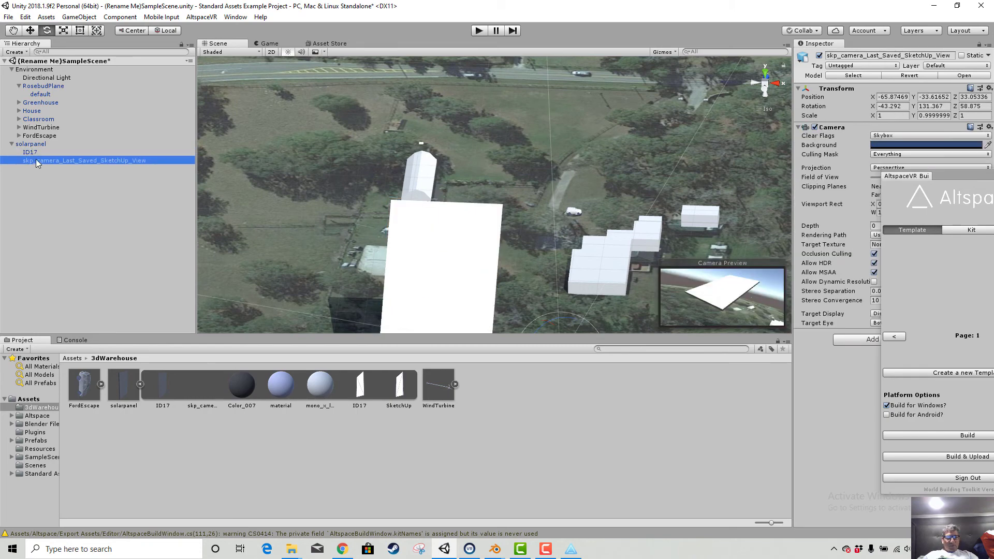
{"action": "left_click", "coordinate": [32, 143]}
{"action": "key", "text": "f"}
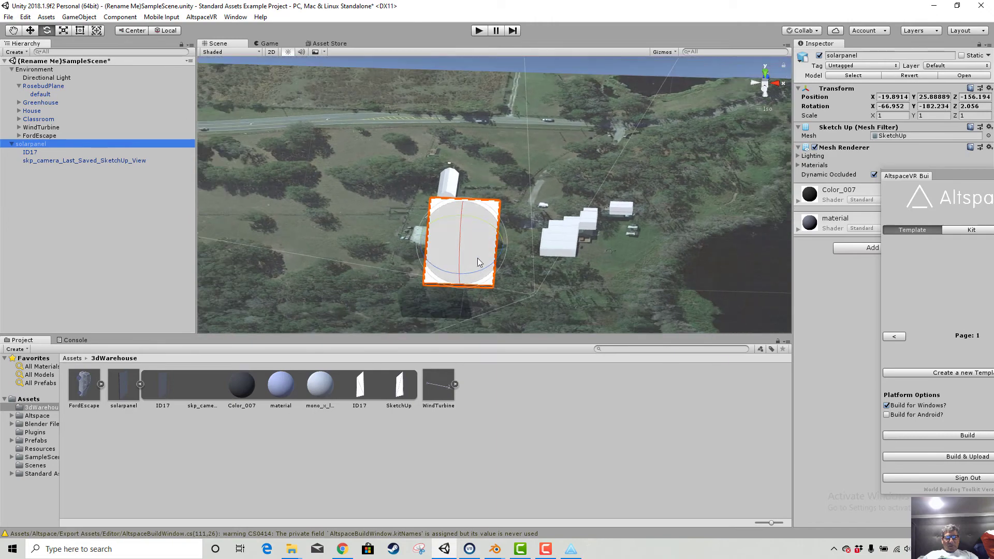
{"action": "right_click_drag", "start_coordinate": [478, 272], "coordinate": [366, 268]}
{"action": "left_click", "coordinate": [366, 268]}
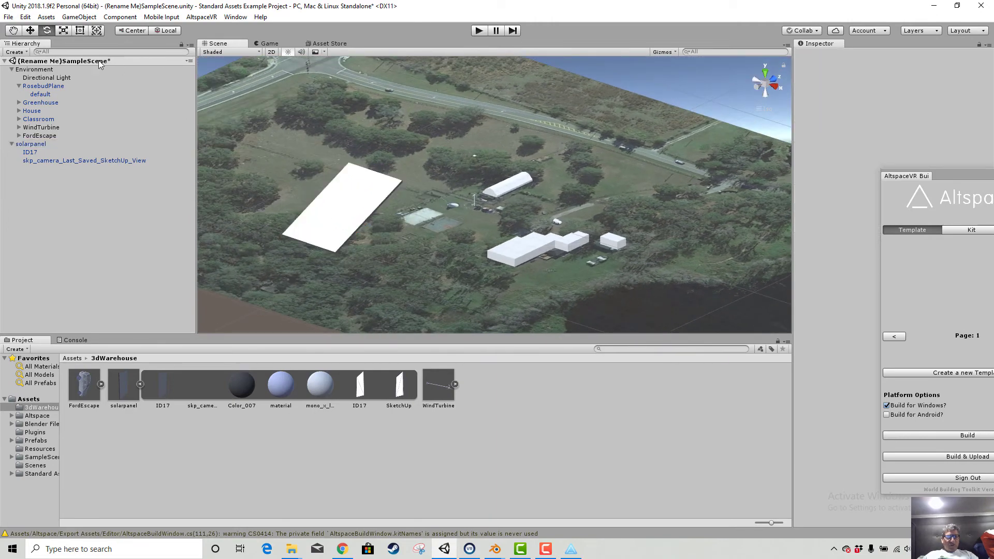
Scale the solarpanel down uniformly to about 0.19.
{"action": "left_click", "coordinate": [61, 31]}
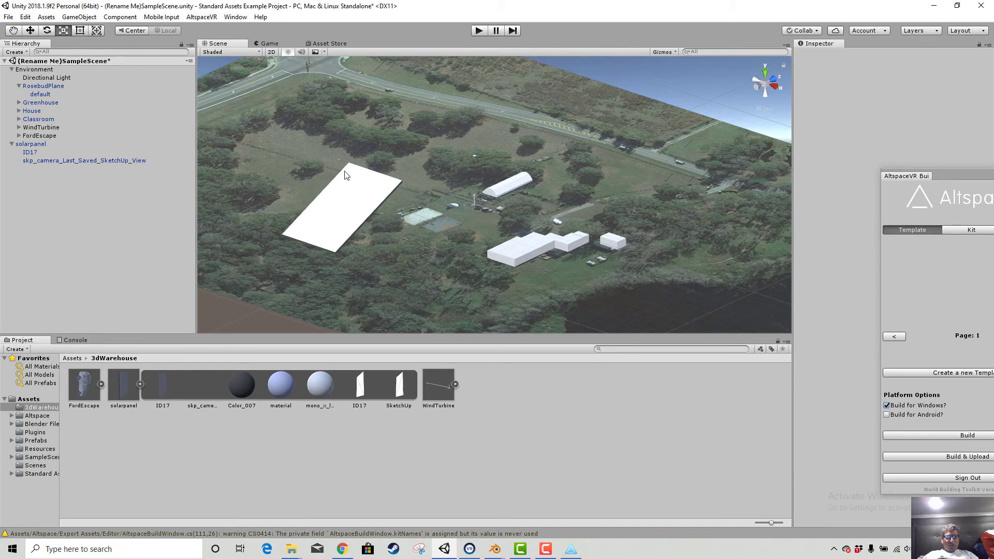
{"action": "left_click", "coordinate": [340, 210]}
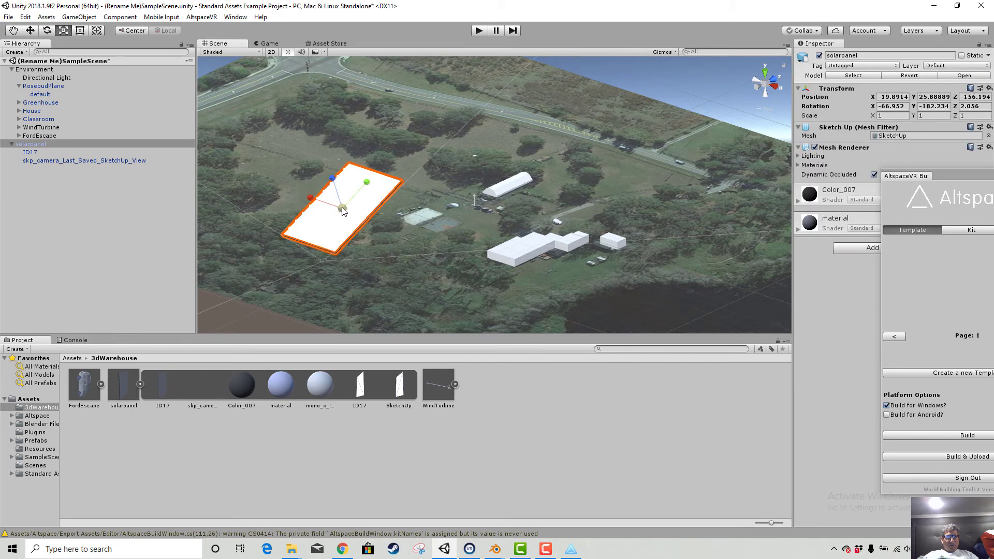
{"action": "left_click_drag", "start_coordinate": [341, 209], "coordinate": [311, 230]}
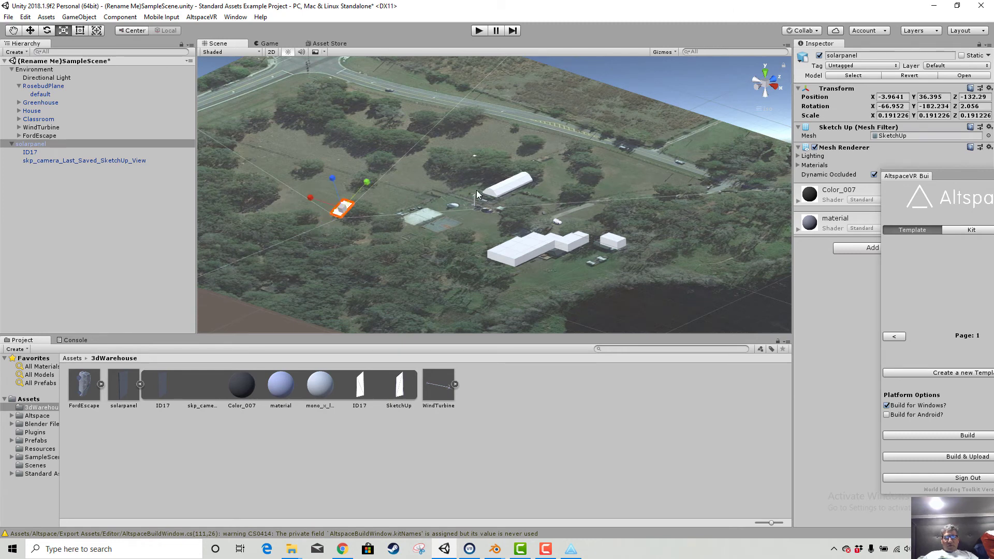
Move the solarpanel down toward ground level, to a position of about 7.2, -6.4, -82.8, undoing the last small shift.
{"action": "left_click", "coordinate": [30, 30]}
{"action": "left_click_drag", "start_coordinate": [343, 208], "coordinate": [452, 202]}
{"action": "left_click_drag", "start_coordinate": [500, 282], "coordinate": [511, 197], "text": "alt"}
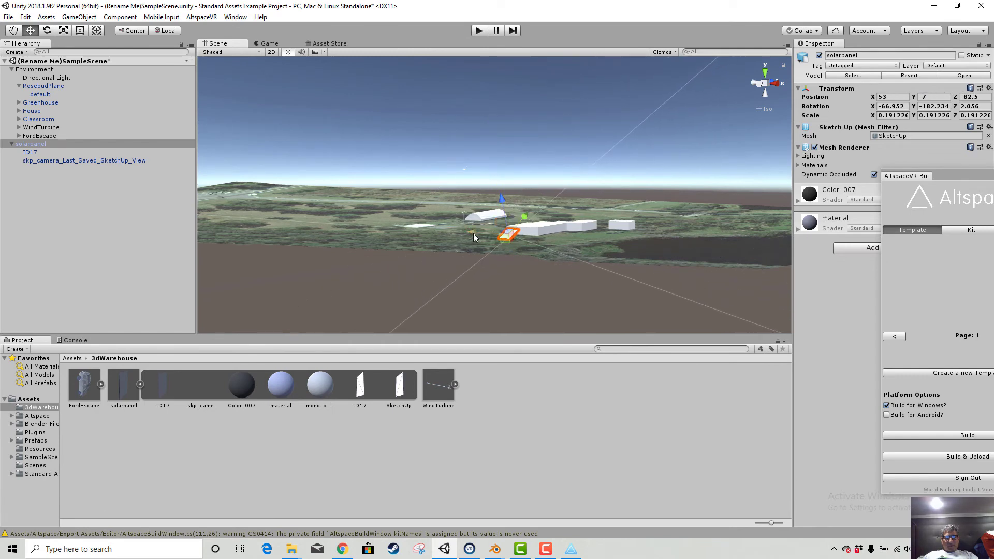
{"action": "left_click_drag", "start_coordinate": [474, 233], "coordinate": [455, 214]}
{"action": "right_click_drag", "start_coordinate": [455, 214], "coordinate": [255, 272]}
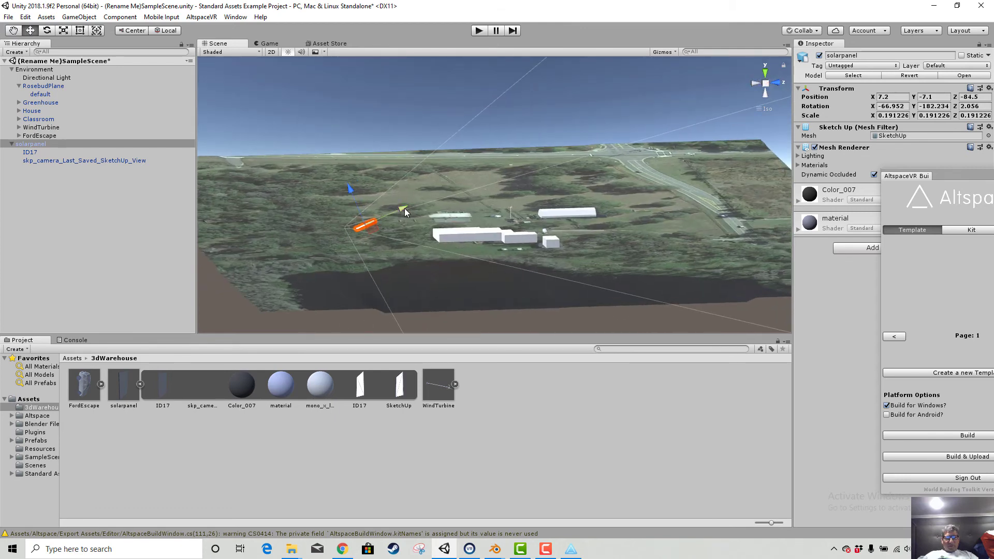
{"action": "key", "text": "ctrl+z"}
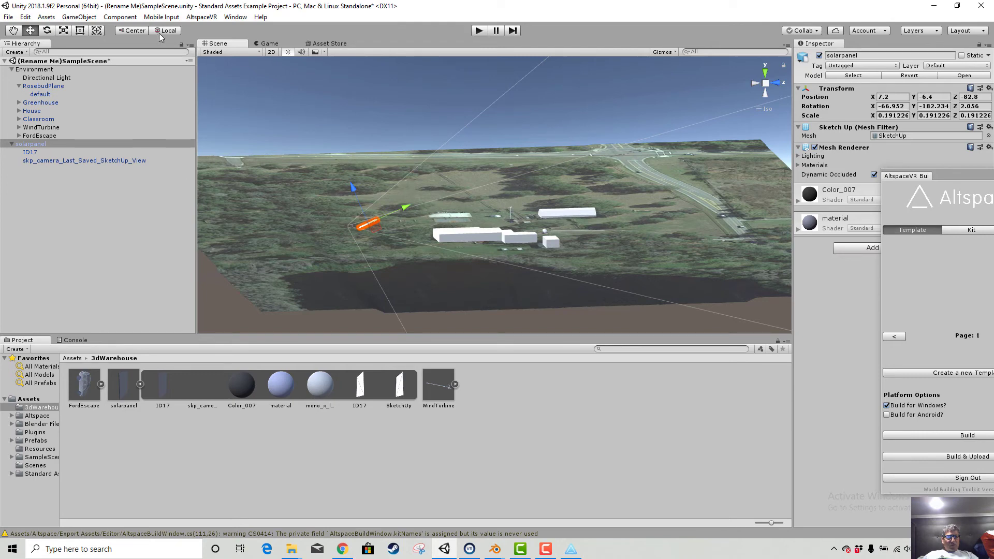
Switch the handles to global orientation and move the solarpanel beside the greenhouse, to about -35.1, -6.4, 5.5.
{"action": "left_click", "coordinate": [162, 32]}
{"action": "left_click_drag", "start_coordinate": [405, 223], "coordinate": [558, 223]}
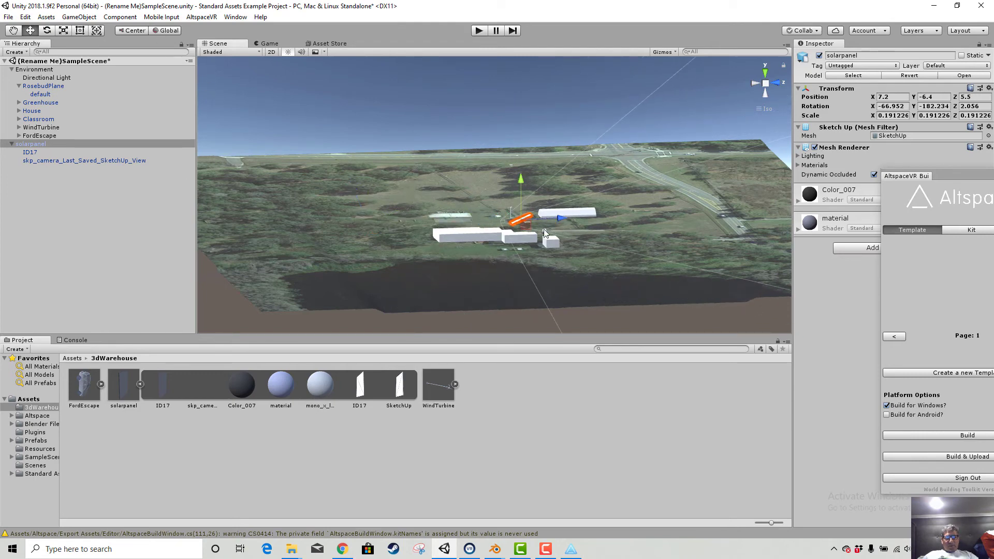
{"action": "left_click", "coordinate": [524, 209]}
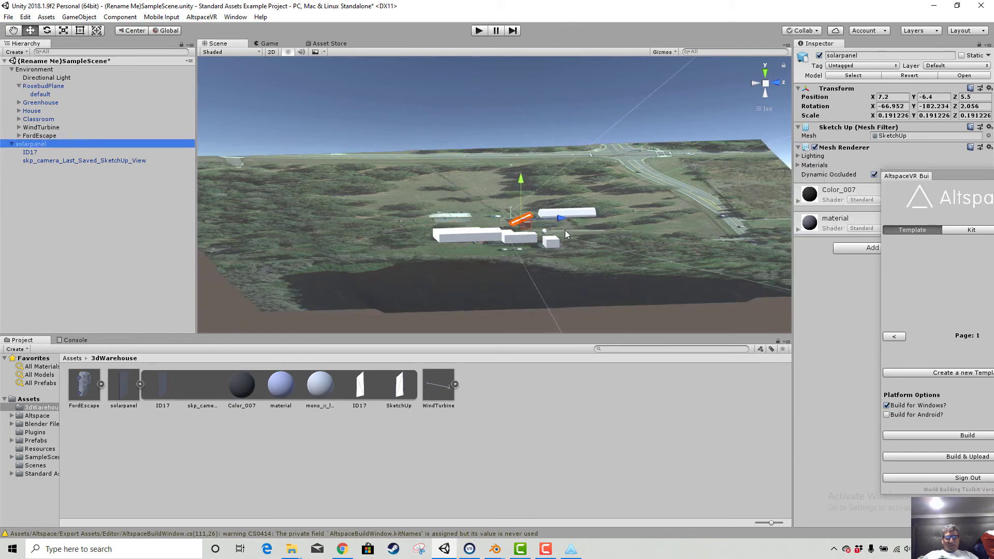
{"action": "left_click_drag", "start_coordinate": [564, 230], "coordinate": [468, 215], "text": "alt"}
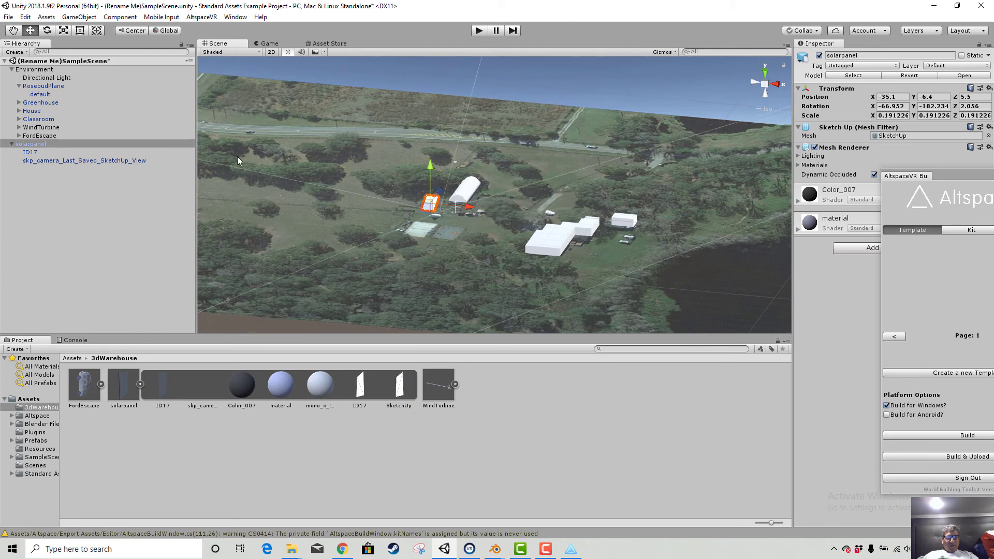
Scale the solarpanel down uniformly to about 0.019.
{"action": "left_click", "coordinate": [63, 30]}
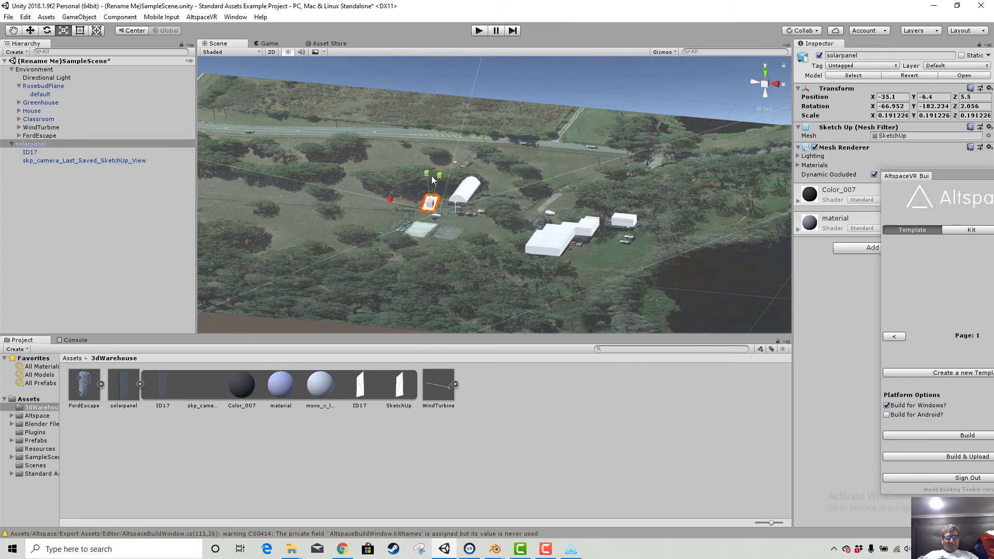
{"action": "left_click_drag", "start_coordinate": [430, 203], "coordinate": [445, 240]}
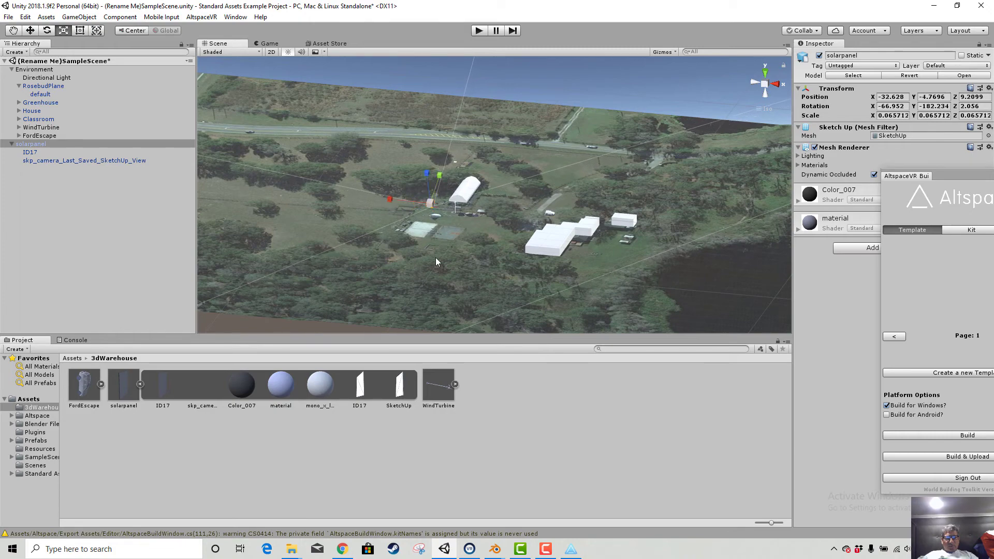
{"action": "key", "text": "f"}
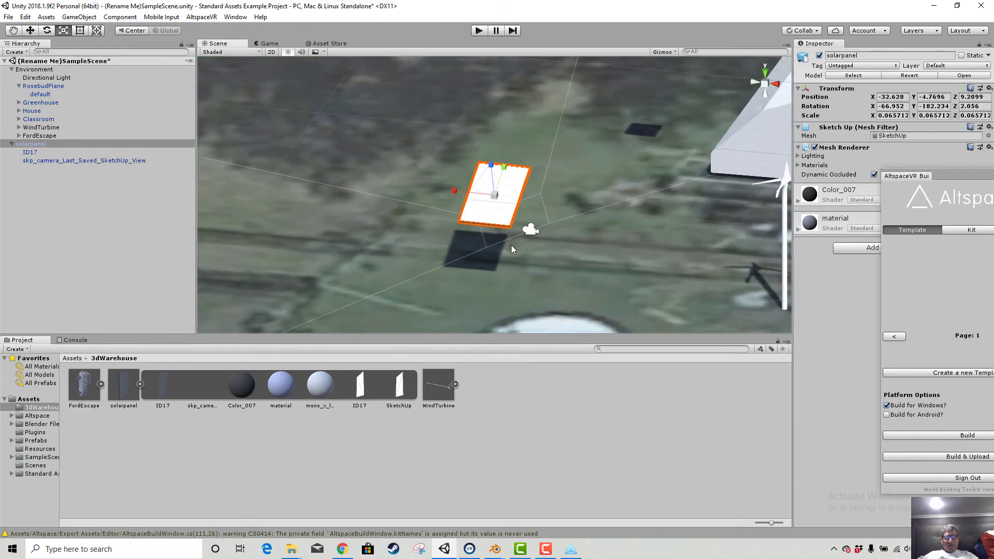
{"action": "scroll", "coordinate": [511, 245], "scroll_direction": "down", "scroll_amount": 10}
{"action": "scroll", "coordinate": [488, 215], "scroll_direction": "up", "scroll_amount": 16}
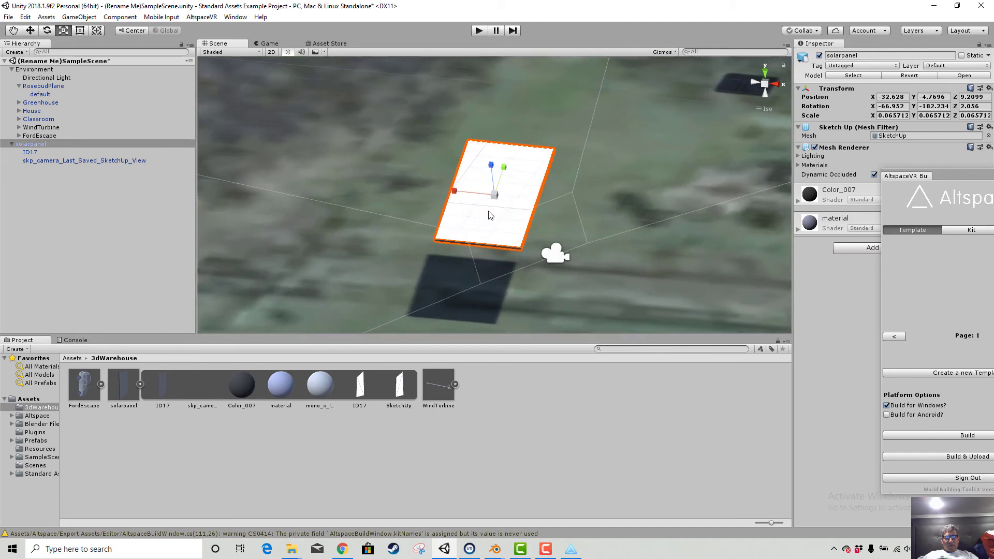
{"action": "left_click_drag", "start_coordinate": [494, 195], "coordinate": [498, 228]}
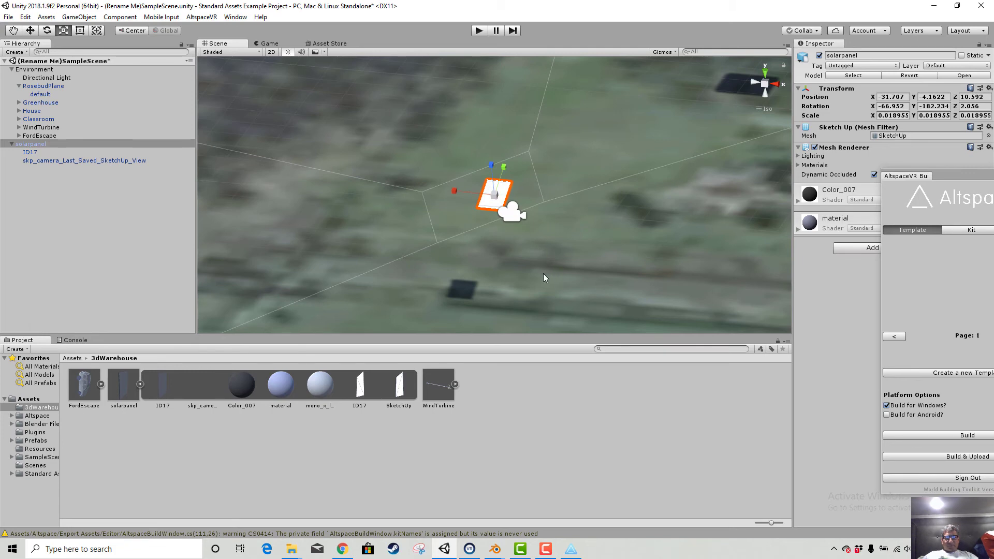
Lower the solarpanel along the vertical axis onto the ground, to a Y position of -7.98.
{"action": "left_click", "coordinate": [30, 31]}
{"action": "left_click_drag", "start_coordinate": [493, 156], "coordinate": [518, 278]}
{"action": "left_click_drag", "start_coordinate": [616, 300], "coordinate": [570, 346], "text": "alt"}
{"action": "left_click_drag", "start_coordinate": [493, 272], "coordinate": [491, 279]}
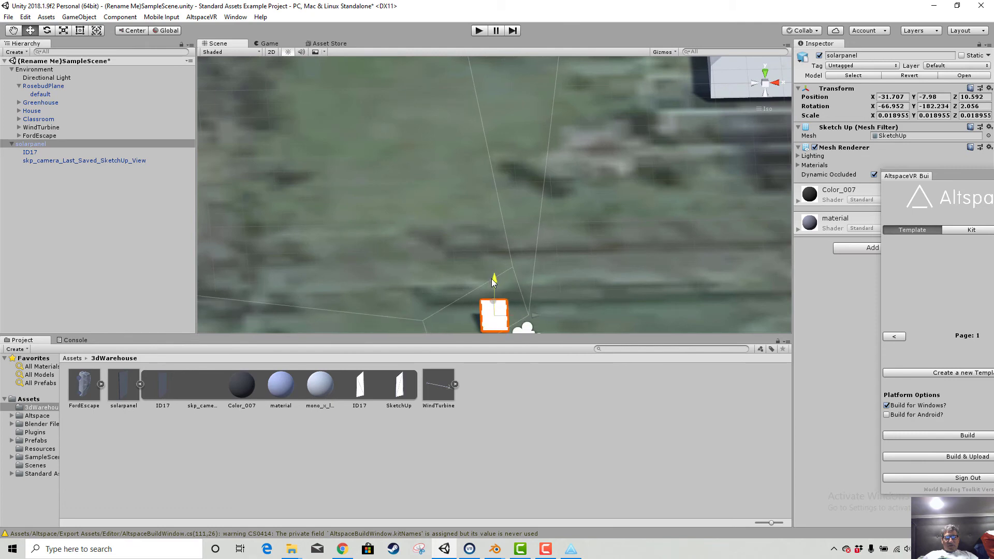
Turn the solarpanel around its vertical axis to a Y rotation of about -2.4.
{"action": "left_click", "coordinate": [47, 30]}
{"action": "left_click_drag", "start_coordinate": [526, 324], "coordinate": [364, 336]}
{"action": "left_click_drag", "start_coordinate": [610, 286], "coordinate": [667, 262], "text": "alt"}
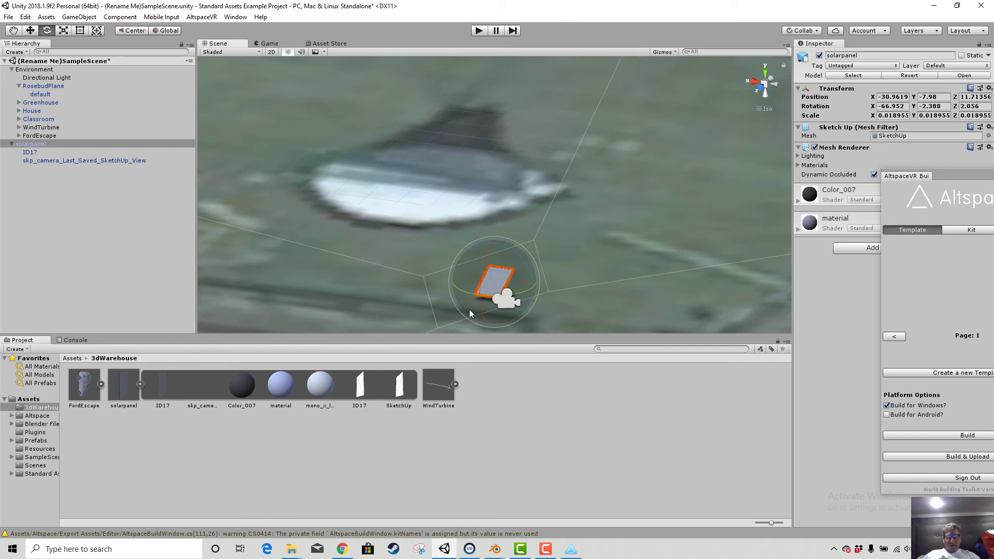
{"action": "scroll", "coordinate": [489, 303], "scroll_direction": "up", "scroll_amount": 2}
{"action": "scroll", "coordinate": [489, 303], "scroll_direction": "down", "scroll_amount": 2}
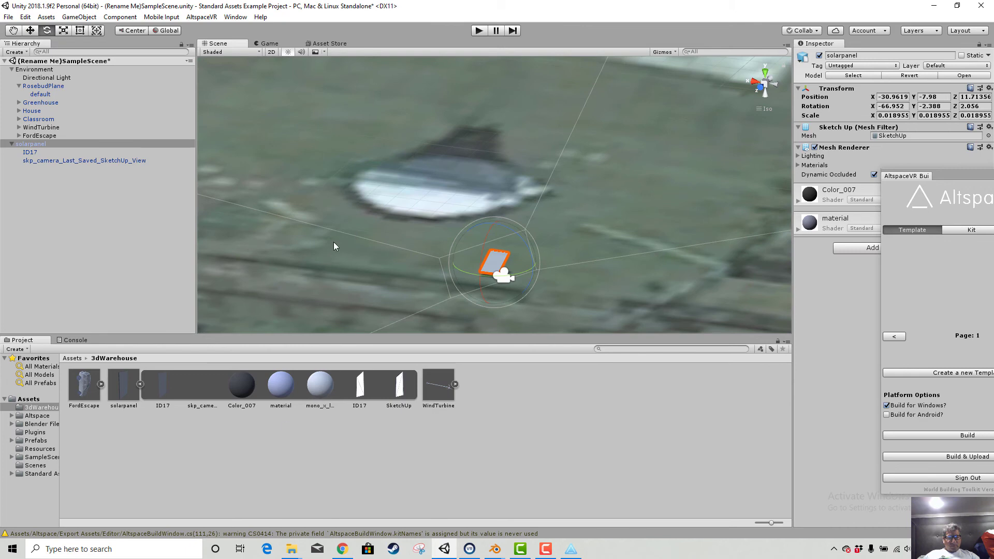
Import the mono_x_lg_solar_panel image from the Solar+Panel model folder into the 3dWarehouse assets.
{"action": "right_click", "coordinate": [215, 443]}
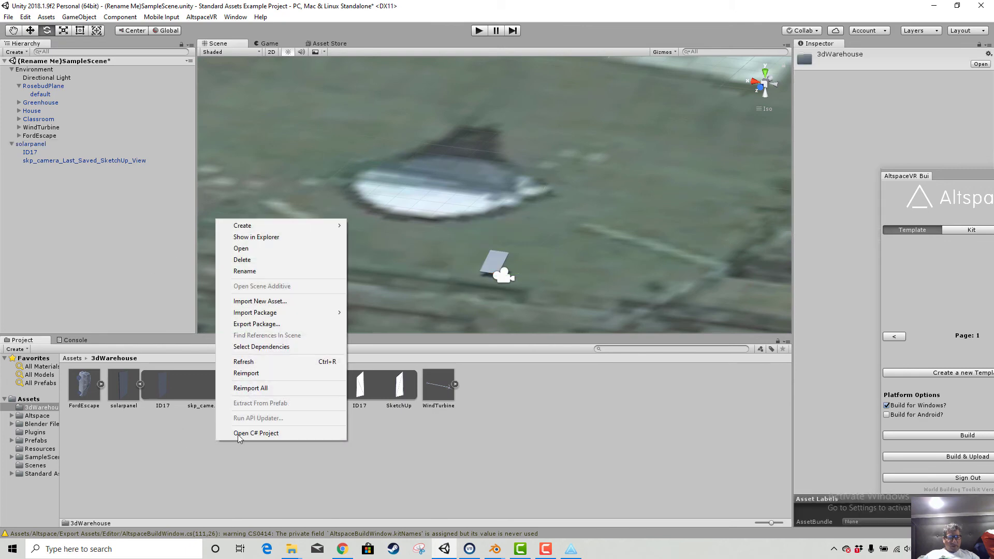
{"action": "left_click", "coordinate": [266, 301]}
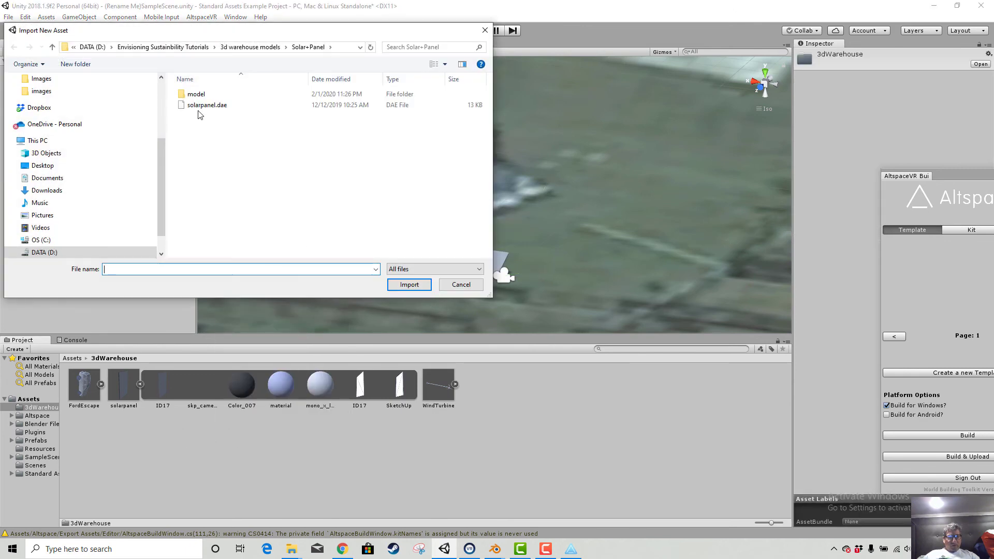
{"action": "double_click", "coordinate": [201, 97]}
{"action": "double_click", "coordinate": [201, 108]}
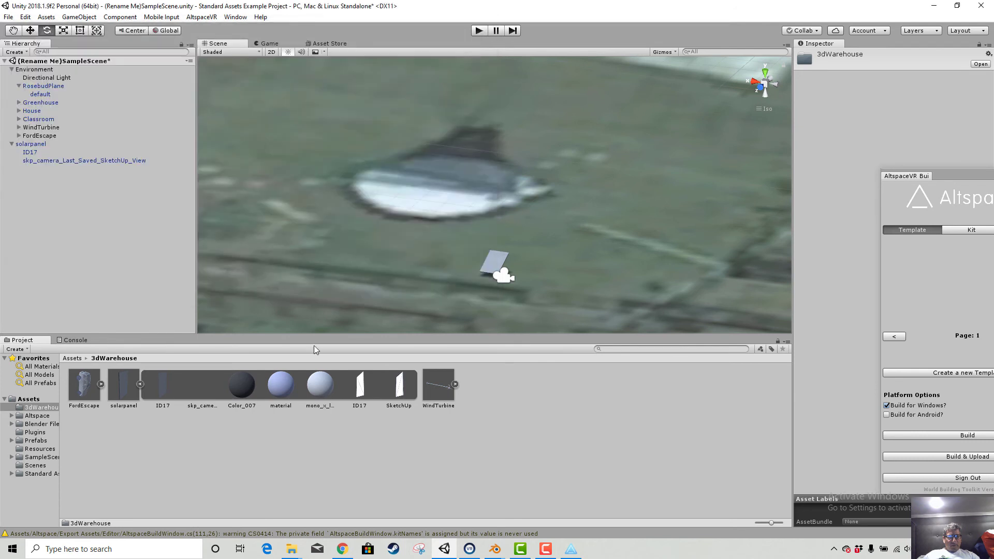
Apply the mono_x_lg_solar_panel texture to the solarpanel in the scene.
{"action": "left_click_drag", "start_coordinate": [126, 391], "coordinate": [492, 263]}
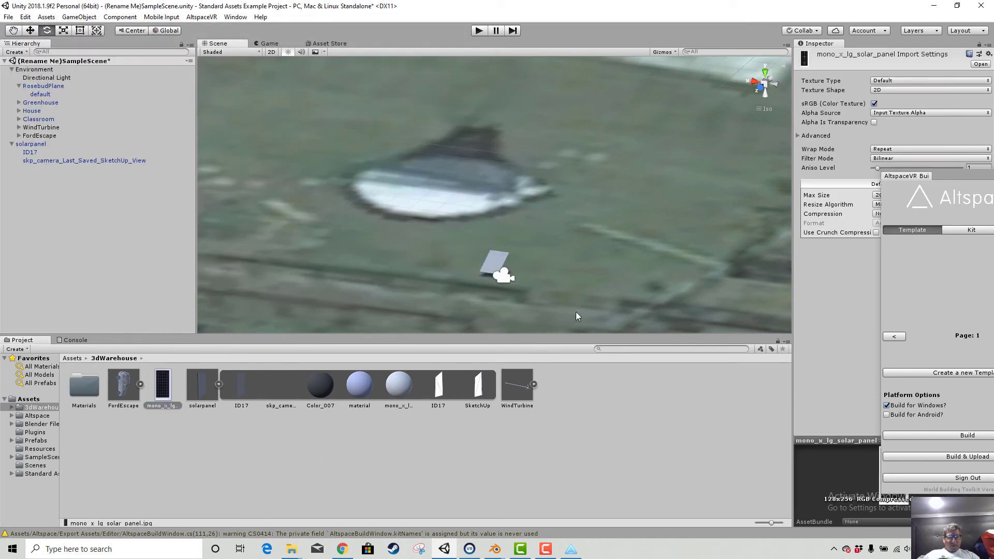
{"action": "mouse_move", "coordinate": [550, 306]}
{"action": "left_mouse_down", "text": "alt"}
{"action": "mouse_move", "coordinate": [521, 287]}
{"action": "mouse_move", "coordinate": [554, 310]}
{"action": "mouse_move", "coordinate": [432, 165]}
{"action": "mouse_move", "coordinate": [554, 318]}
{"action": "left_mouse_up", "text": "alt"}
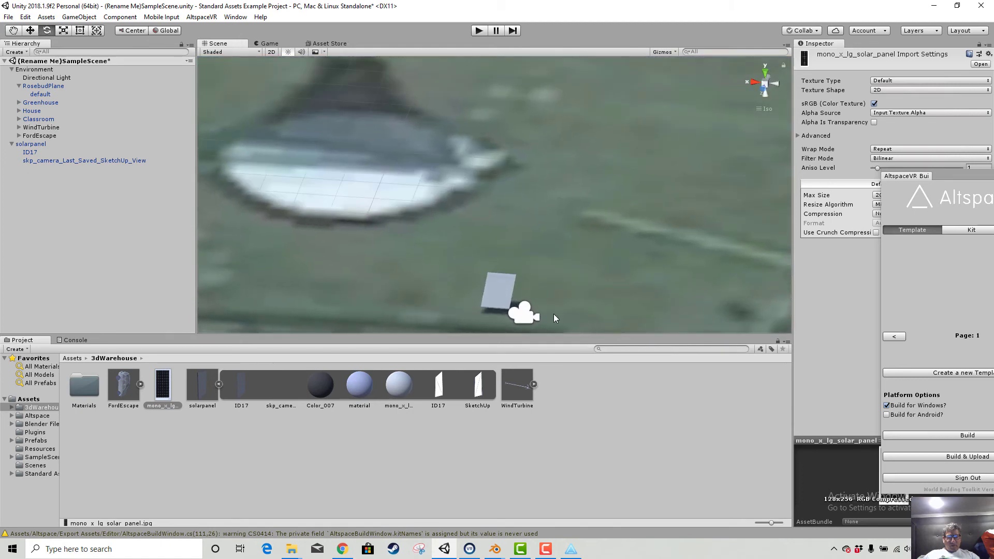
{"action": "left_click", "coordinate": [501, 295]}
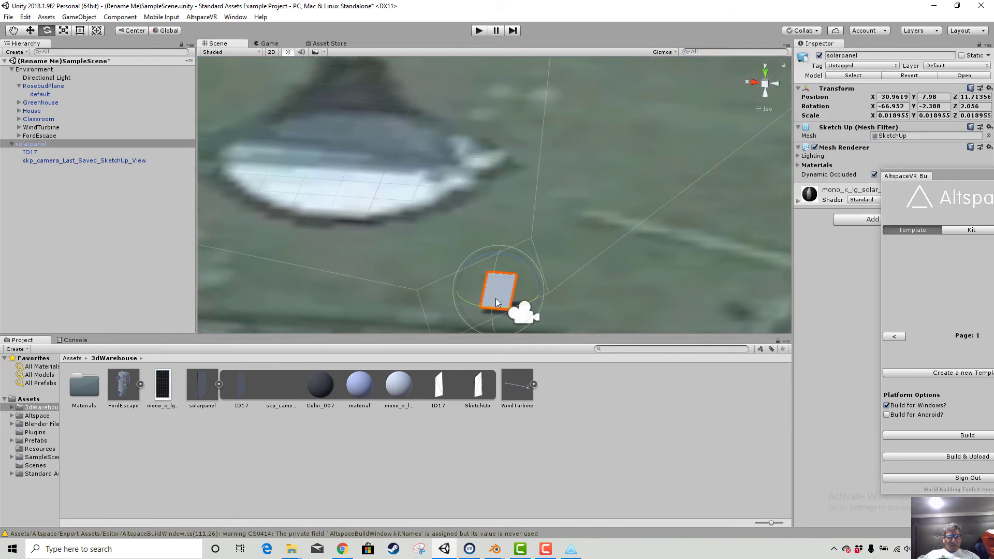
{"action": "left_click", "coordinate": [31, 144]}
{"action": "left_click_drag", "start_coordinate": [167, 392], "coordinate": [497, 292]}
{"action": "scroll", "coordinate": [554, 281], "scroll_direction": "up", "scroll_amount": 3}
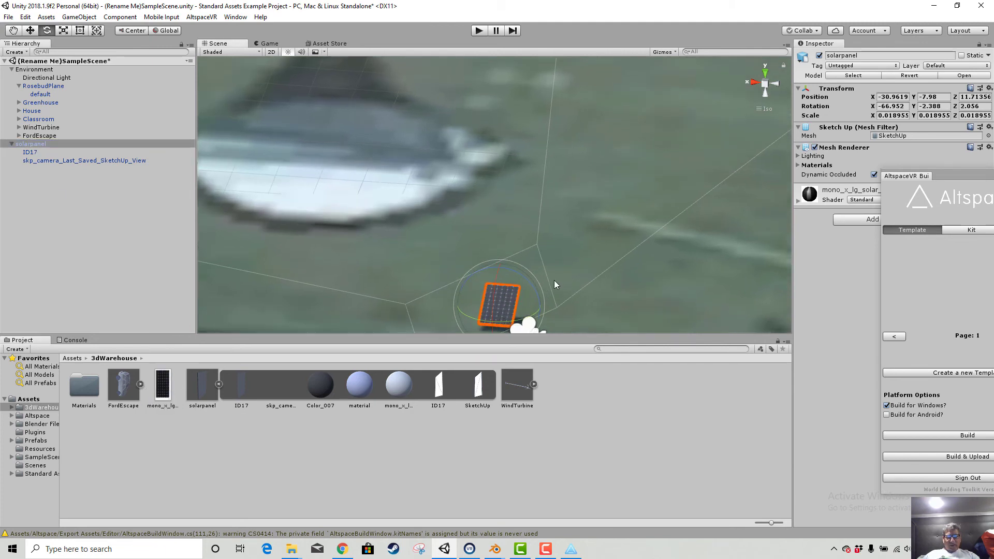
Delete the skp_camera_Last_Saved_SketchUp_View camera from the solarpanel object.
{"action": "scroll", "coordinate": [559, 286], "scroll_direction": "down", "scroll_amount": 4}
{"action": "middle_click_drag", "start_coordinate": [564, 291], "coordinate": [468, 253]}
{"action": "right_click_drag", "start_coordinate": [479, 256], "coordinate": [89, 211]}
{"action": "left_click", "coordinate": [66, 161]}
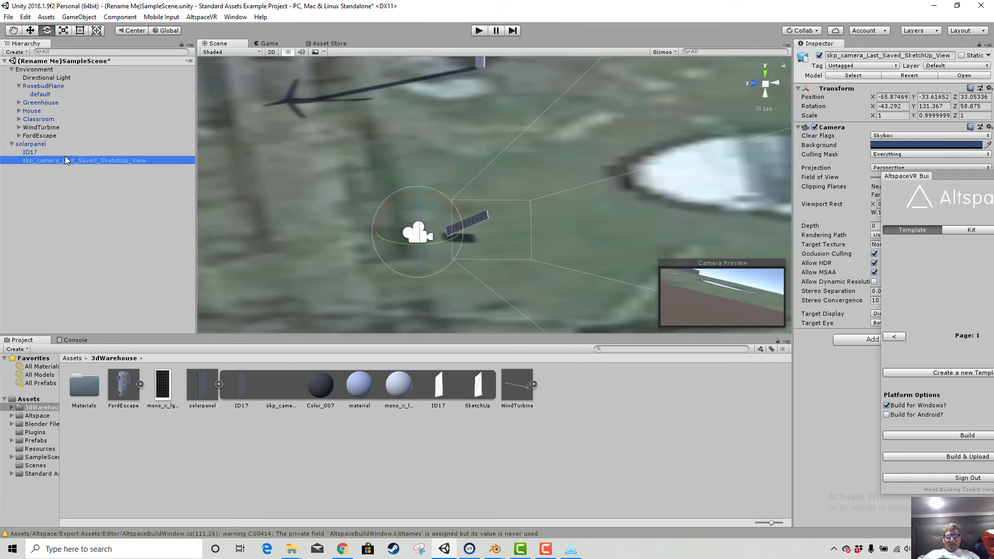
{"action": "scroll", "coordinate": [607, 263], "scroll_direction": "down", "scroll_amount": 4}
{"action": "right_click_drag", "start_coordinate": [461, 256], "coordinate": [459, 258]}
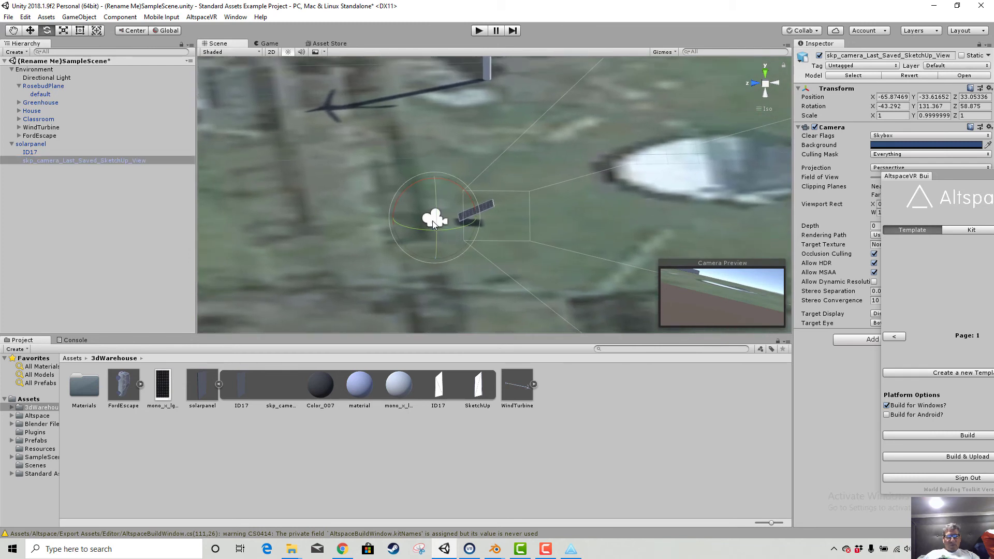
{"action": "right_click", "coordinate": [21, 161]}
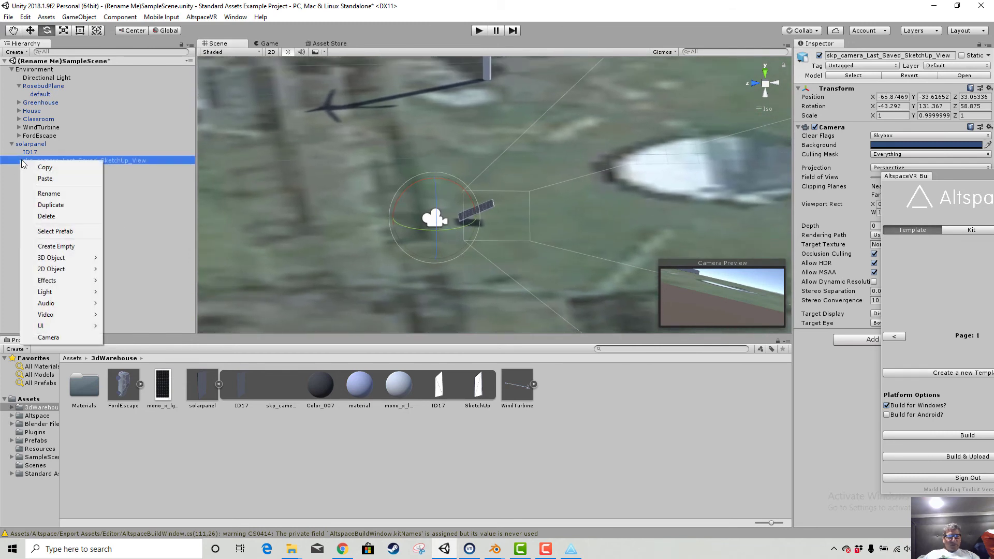
{"action": "left_click", "coordinate": [58, 217]}
{"action": "left_click", "coordinate": [526, 296]}
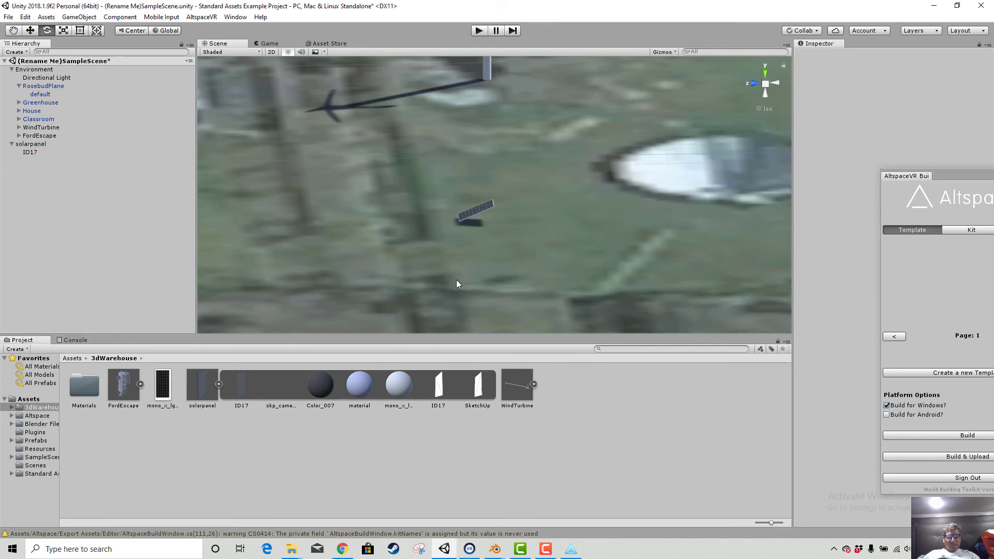
Copy the solarpanel object to the clipboard.
{"action": "right_click_drag", "start_coordinate": [455, 281], "coordinate": [529, 299]}
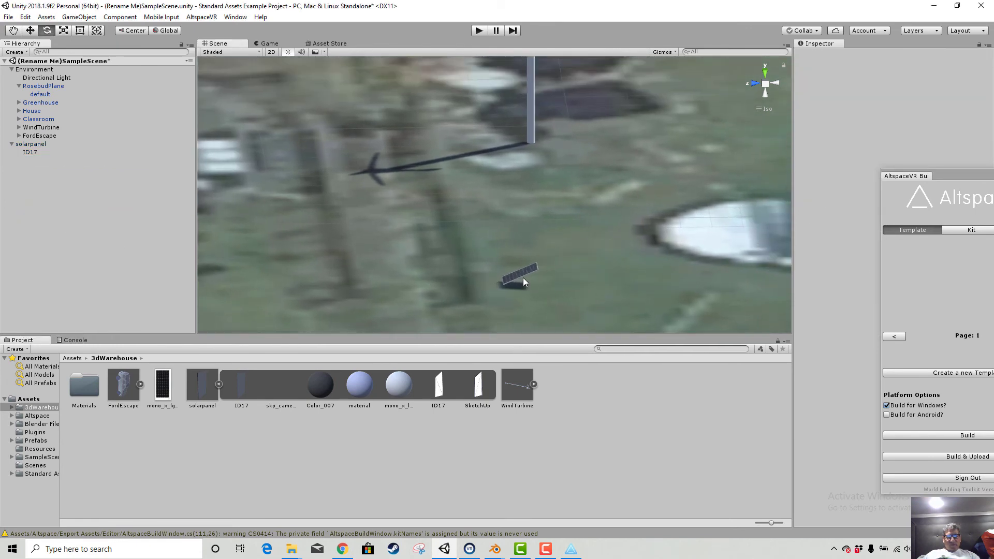
{"action": "left_click", "coordinate": [523, 279]}
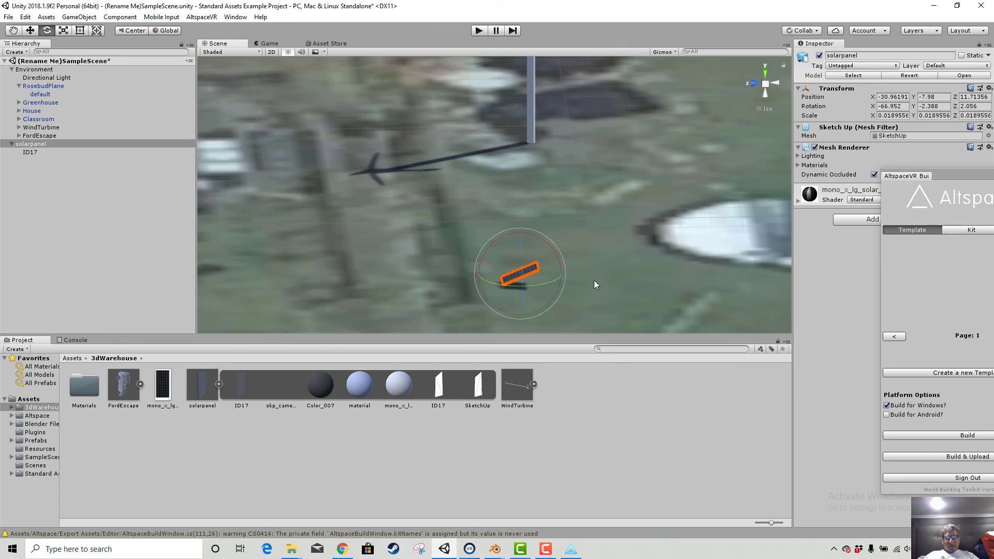
{"action": "left_click", "coordinate": [25, 19]}
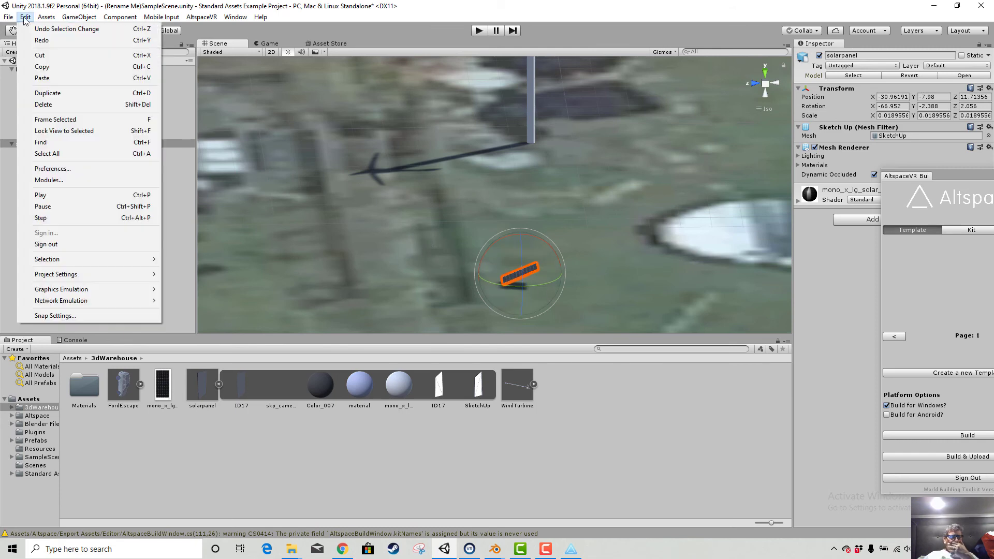
{"action": "left_click", "coordinate": [44, 67]}
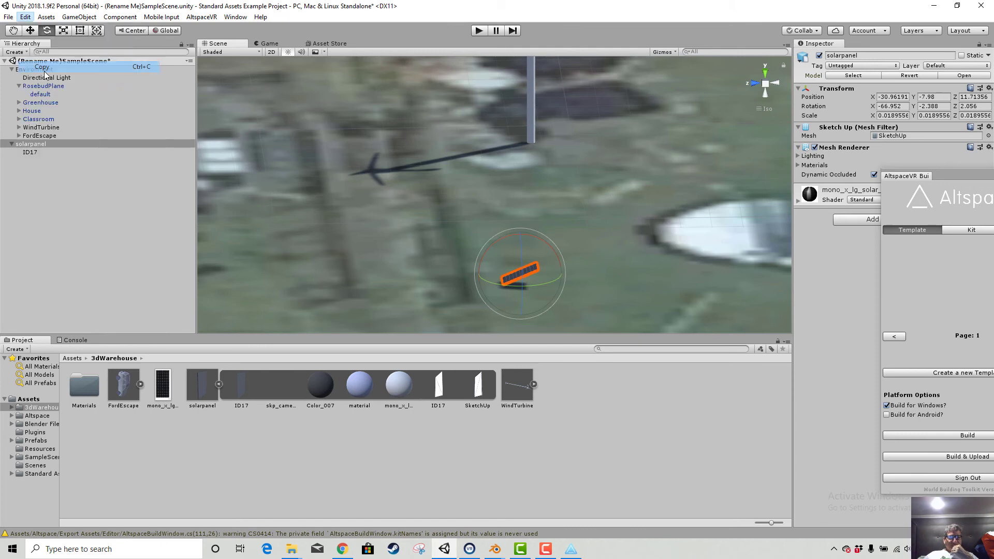
{"action": "left_click_drag", "start_coordinate": [651, 222], "coordinate": [620, 309]}
{"action": "scroll", "coordinate": [604, 266], "scroll_direction": "down", "scroll_amount": 10}
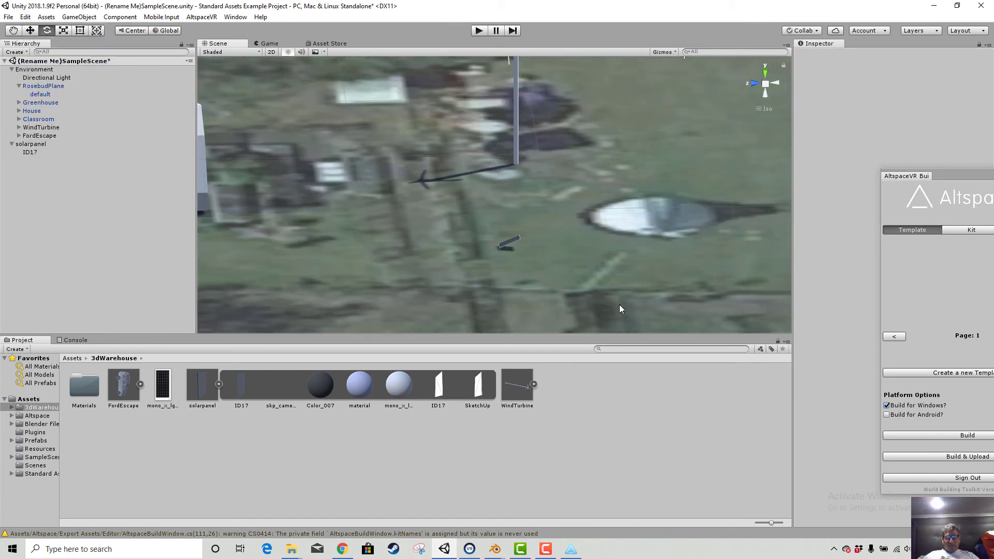
{"action": "scroll", "coordinate": [521, 255], "scroll_direction": "up", "scroll_amount": 5}
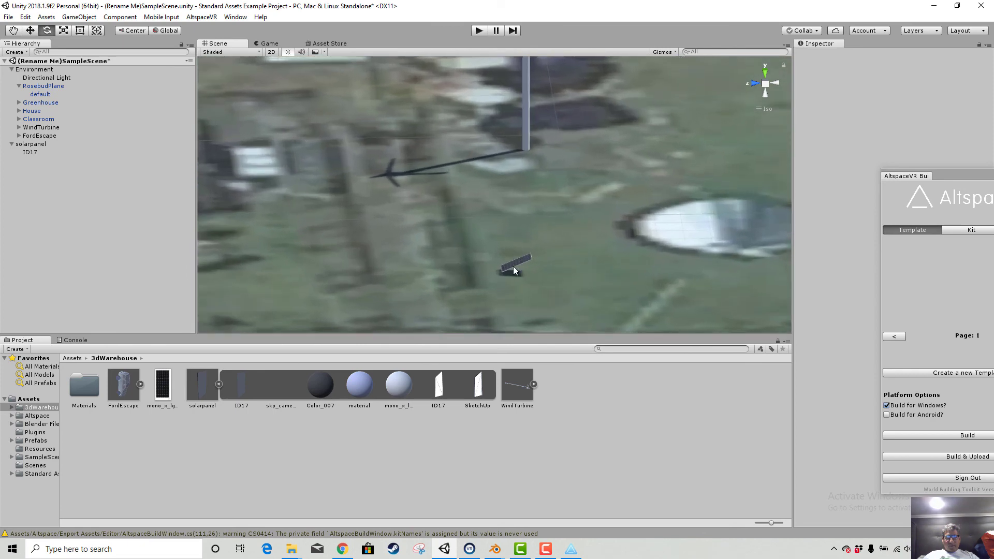
Duplicate the solarpanel and move the copy beside the original, to about X -31.94 and Z 11.88.
{"action": "left_click", "coordinate": [518, 262]}
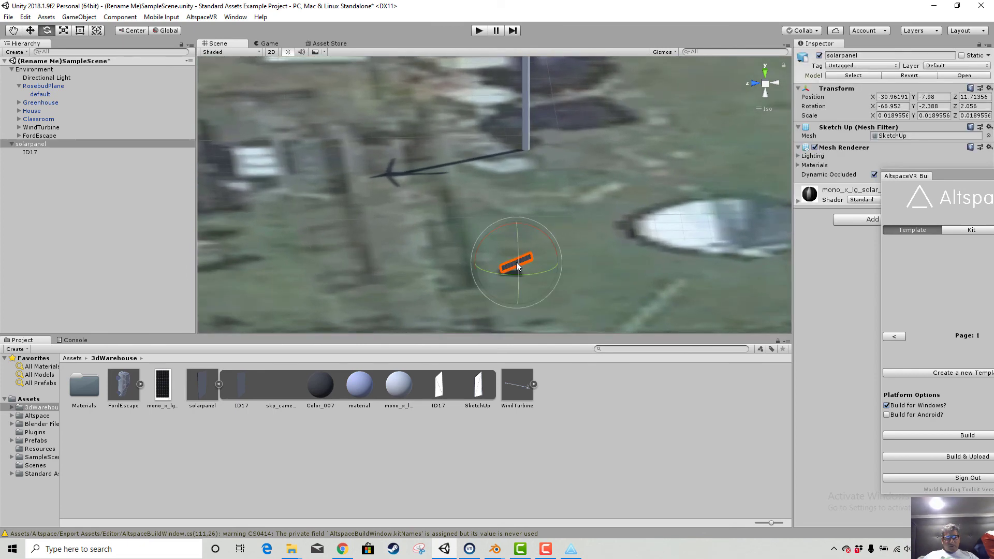
{"action": "key", "text": "ctrl+d"}
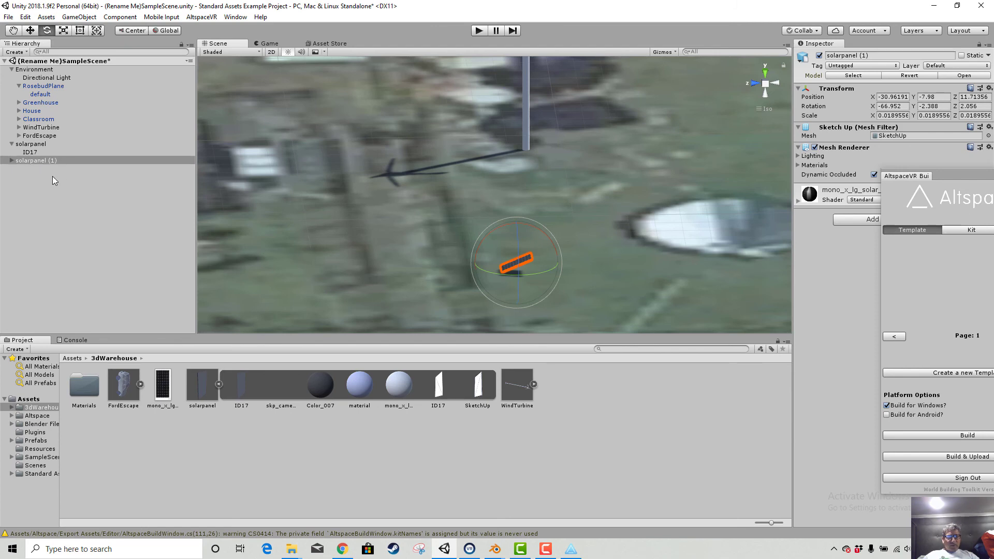
{"action": "left_click", "coordinate": [31, 31]}
{"action": "left_click_drag", "start_coordinate": [480, 260], "coordinate": [514, 290]}
{"action": "left_click_drag", "start_coordinate": [423, 275], "coordinate": [447, 280]}
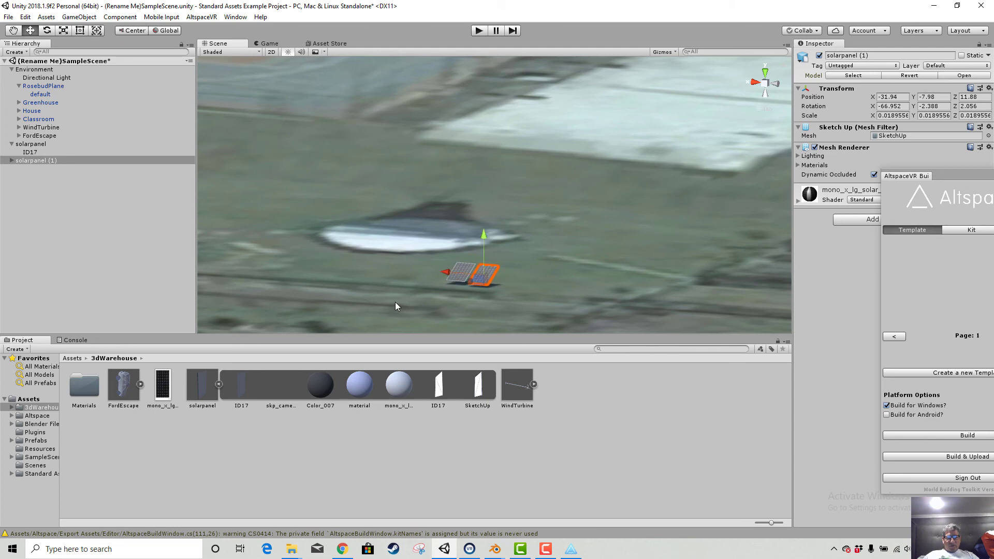
Duplicate the second panel and move the new copy along the row to about X -32.93.
{"action": "key", "text": "ctrl+d"}
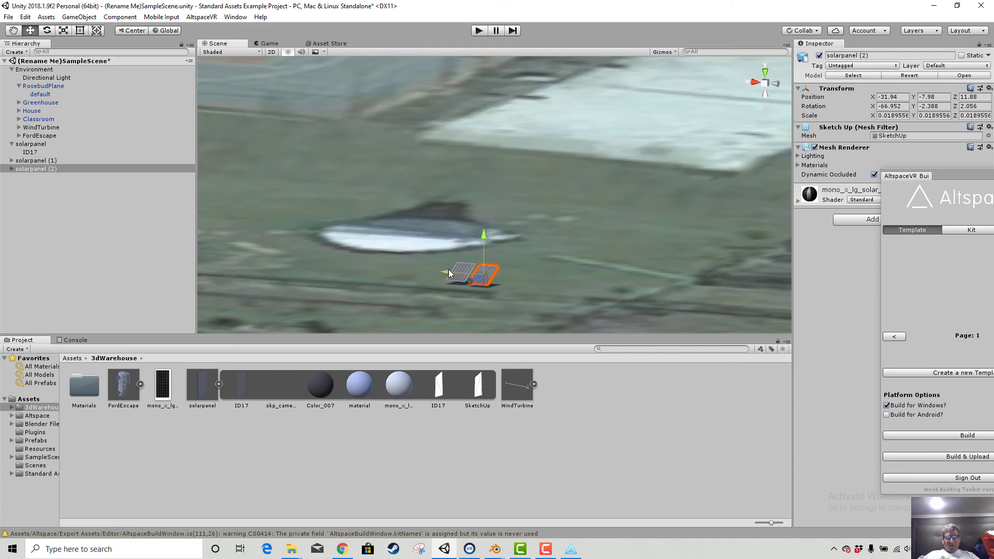
{"action": "left_click_drag", "start_coordinate": [446, 272], "coordinate": [473, 277]}
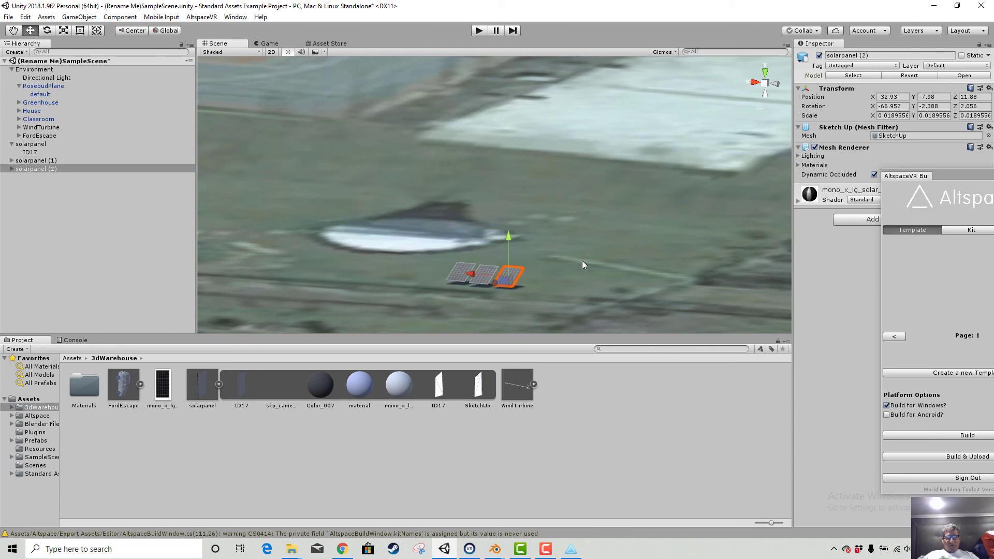
{"action": "left_click_drag", "start_coordinate": [582, 260], "coordinate": [606, 235], "text": "alt"}
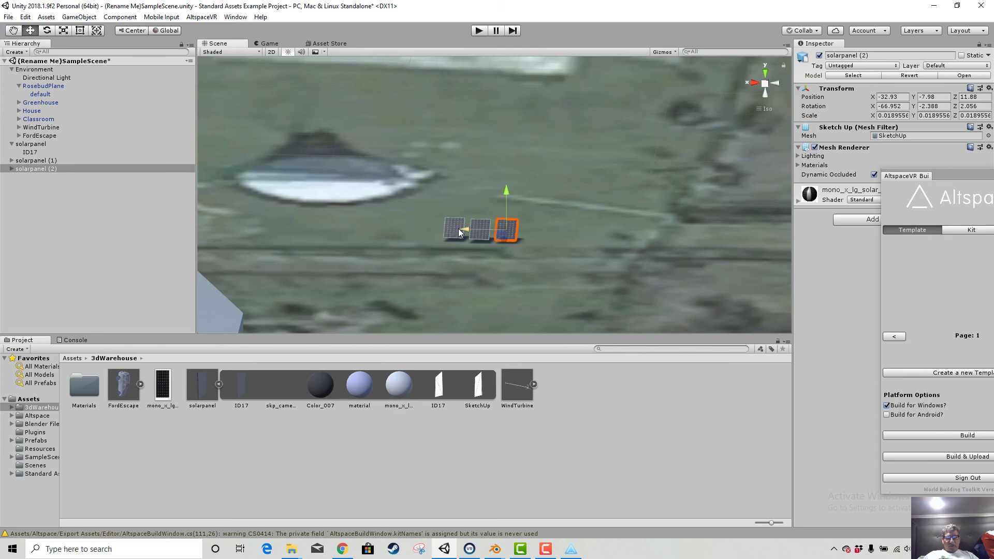
Select all three solar panels and move them together across the terrain to the area beside the large pale roof in the aerial image.
{"action": "left_click", "coordinate": [28, 160], "text": "shift"}
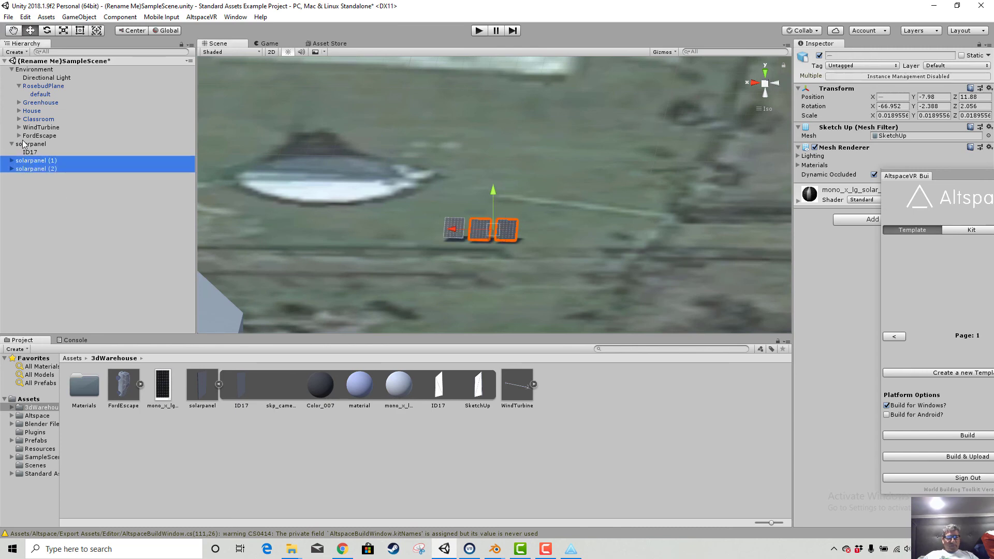
{"action": "left_click", "coordinate": [29, 144], "text": "shift"}
{"action": "left_click_drag", "start_coordinate": [444, 232], "coordinate": [577, 287]}
{"action": "scroll", "coordinate": [632, 244], "scroll_direction": "down", "scroll_amount": 5}
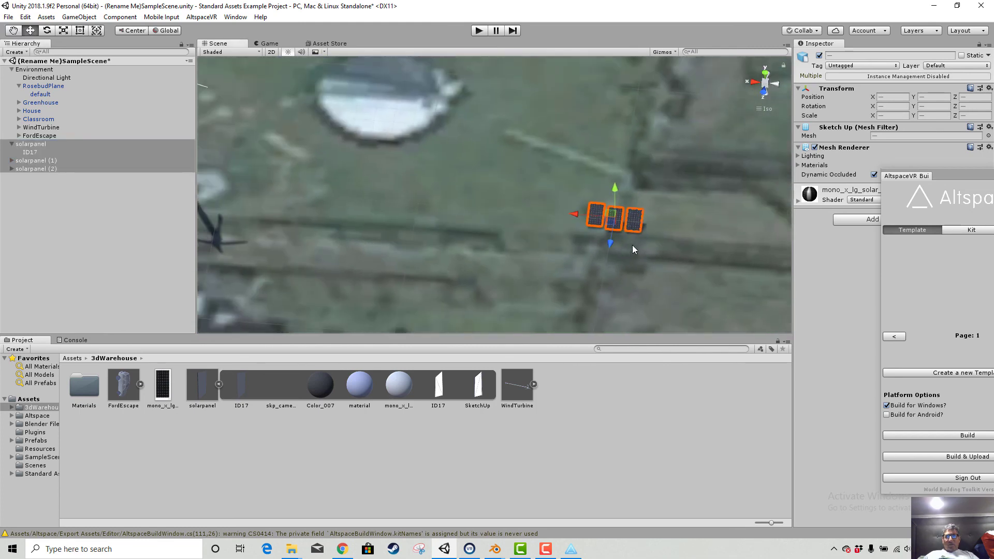
{"action": "left_click_drag", "start_coordinate": [530, 236], "coordinate": [540, 113]}
{"action": "right_click_drag", "start_coordinate": [564, 140], "coordinate": [614, 90]}
{"action": "scroll", "coordinate": [541, 157], "scroll_direction": "up", "scroll_amount": 5}
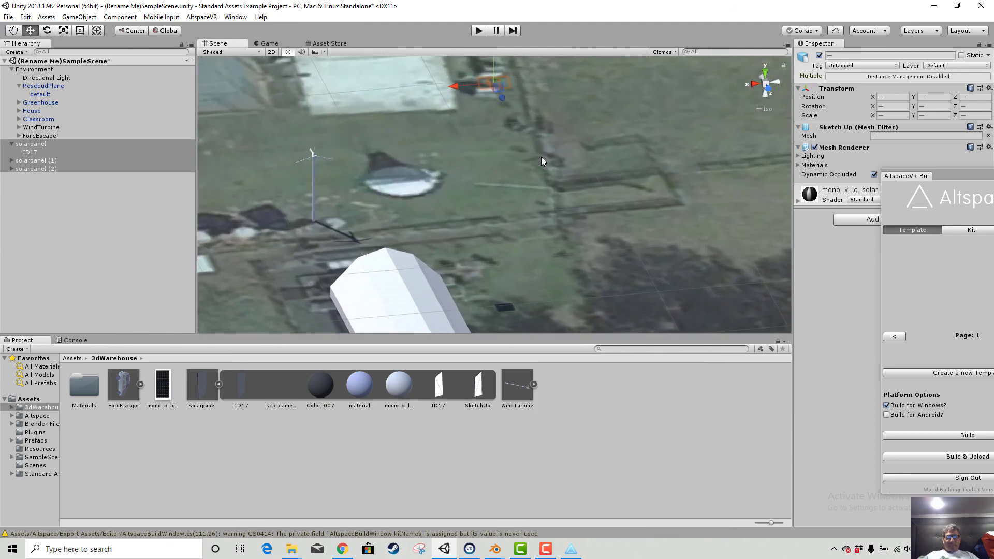
Raise the three selected solar panels vertically so they sit above the ground surface.
{"action": "key", "text": "f"}
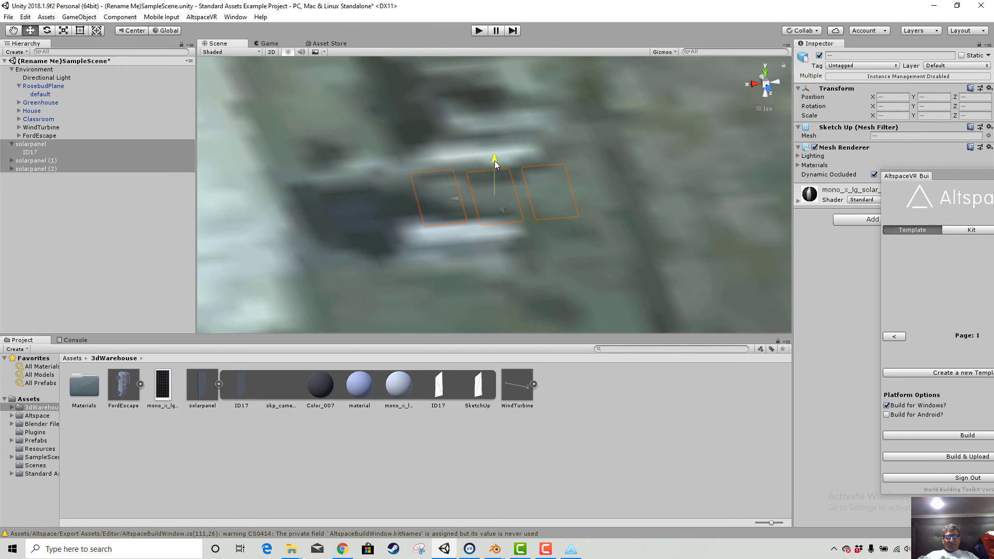
{"action": "left_click_drag", "start_coordinate": [495, 160], "coordinate": [498, 116]}
{"action": "right_click_drag", "start_coordinate": [498, 116], "coordinate": [504, 220]}
{"action": "scroll", "coordinate": [507, 219], "scroll_direction": "down", "scroll_amount": 5}
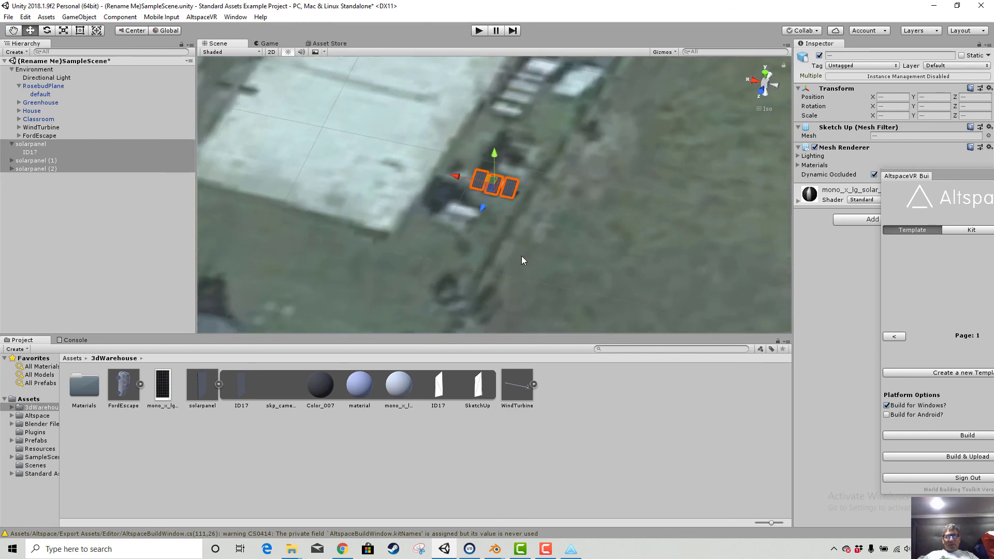
Shift the row of three panels onto the bright rectangular patches between the large pale roof and the fence line.
{"action": "left_click_drag", "start_coordinate": [482, 204], "coordinate": [505, 134]}
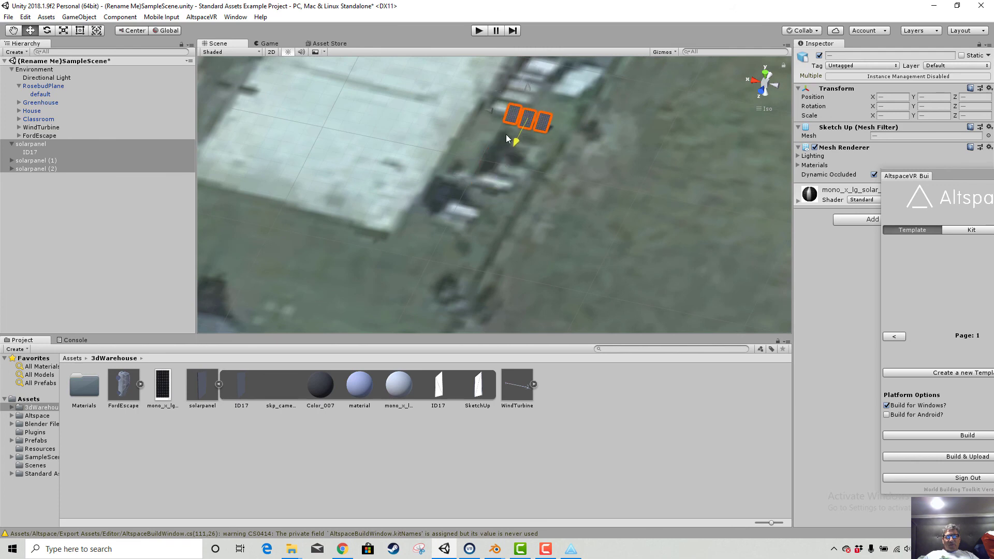
{"action": "right_click_drag", "start_coordinate": [476, 191], "coordinate": [530, 178]}
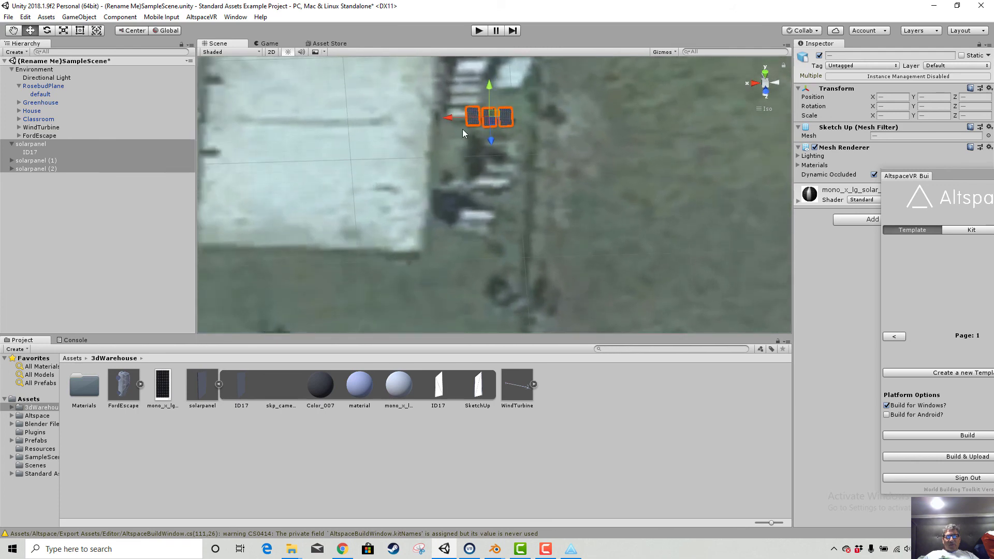
{"action": "left_click_drag", "start_coordinate": [453, 118], "coordinate": [433, 117]}
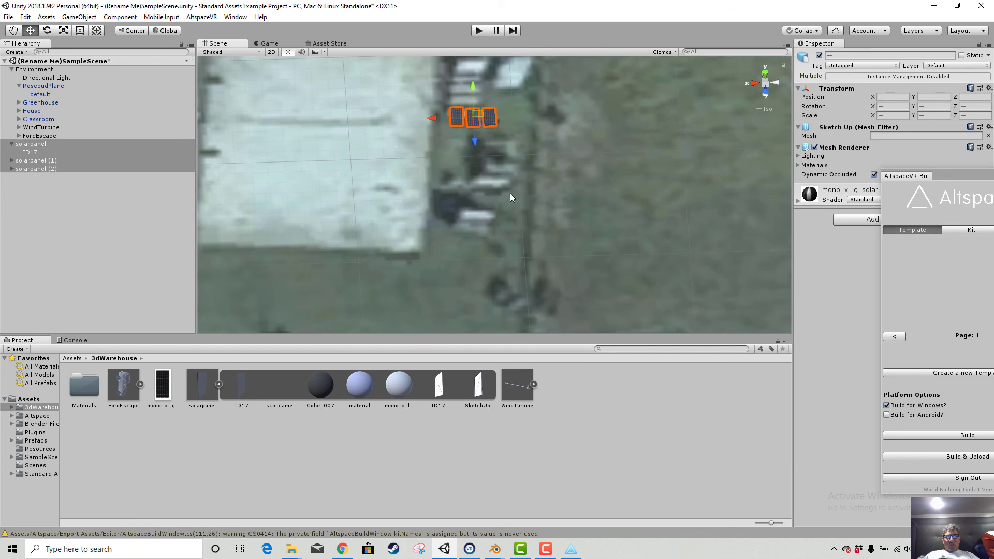
{"action": "middle_click_drag", "start_coordinate": [511, 193], "coordinate": [495, 286]}
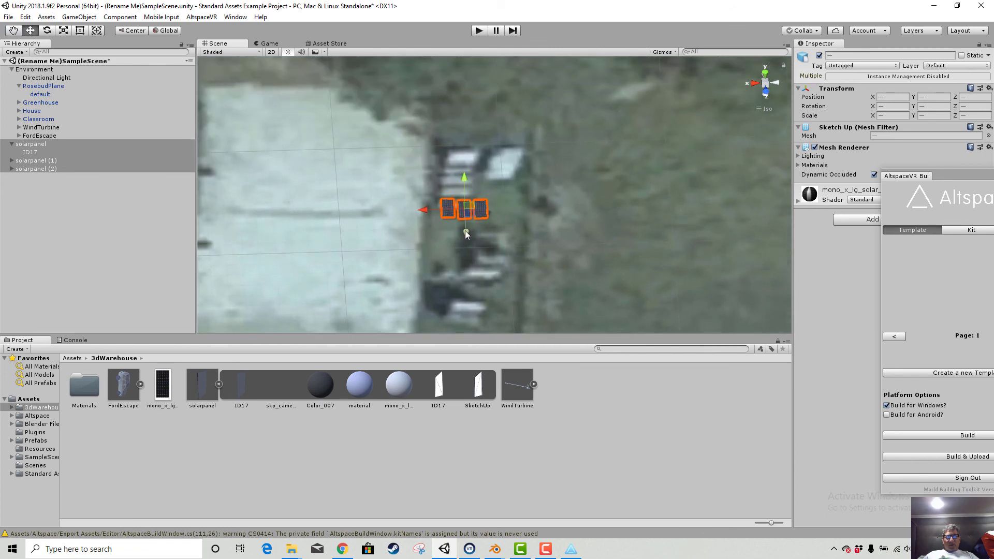
{"action": "left_click_drag", "start_coordinate": [465, 230], "coordinate": [467, 196]}
{"action": "right_click_drag", "start_coordinate": [533, 237], "coordinate": [539, 204]}
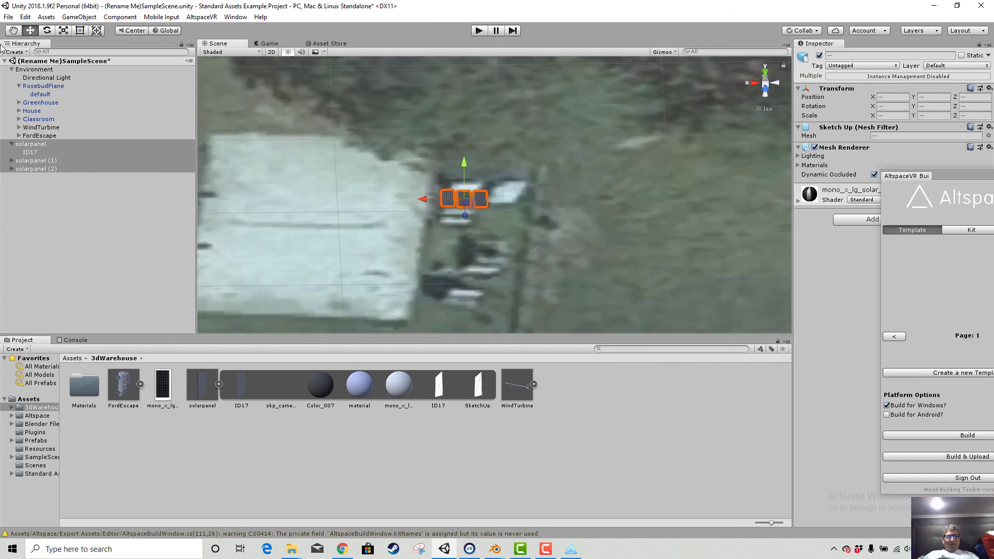
Save the scene, then build it for Windows and upload it to AltspaceVR.
{"action": "left_click", "coordinate": [8, 16]}
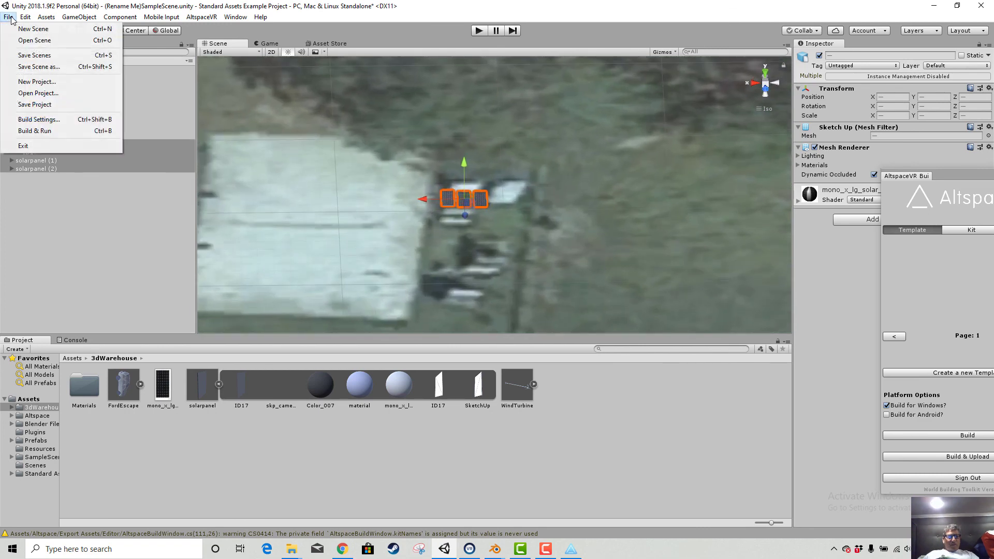
{"action": "left_click", "coordinate": [31, 56]}
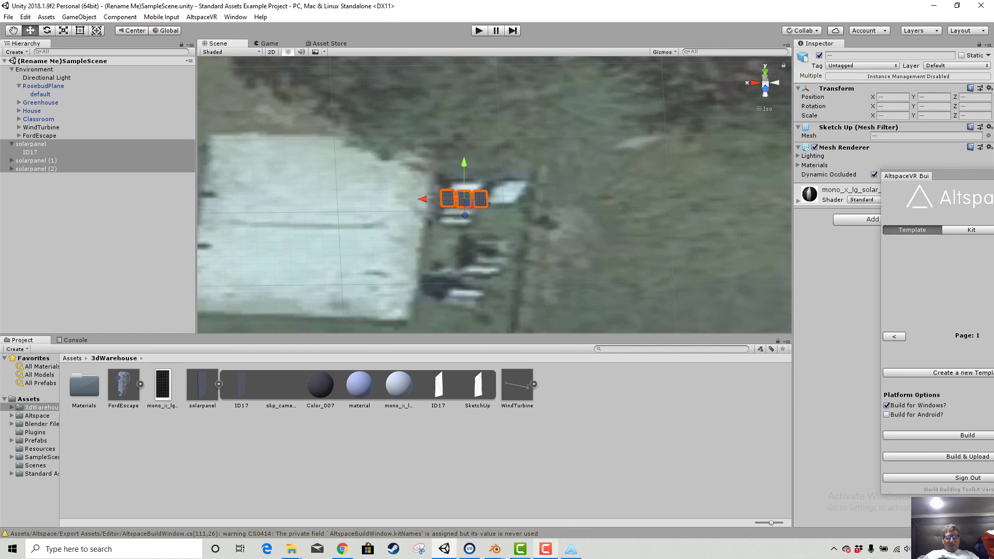
{"action": "left_click", "coordinate": [956, 176]}
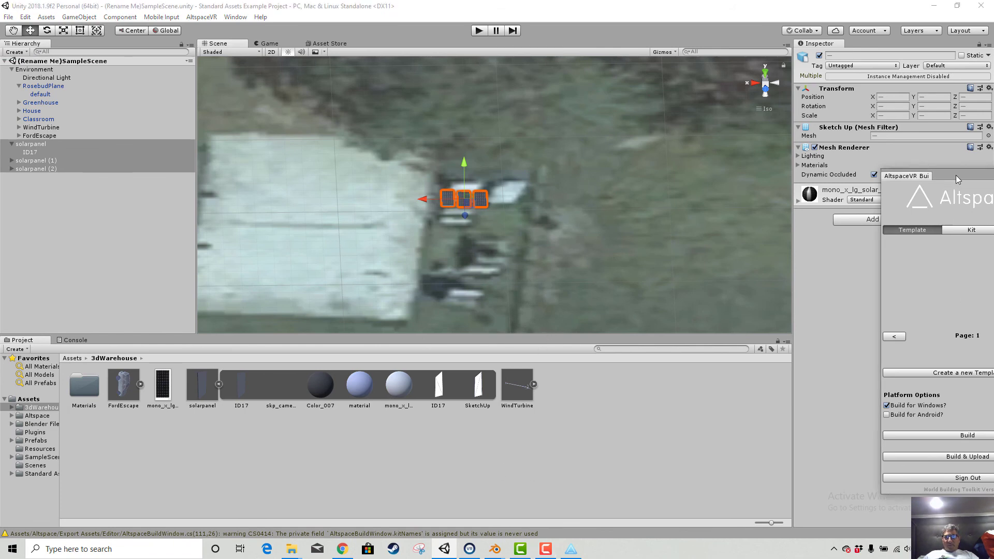
{"action": "left_click_drag", "start_coordinate": [956, 175], "coordinate": [741, 138]}
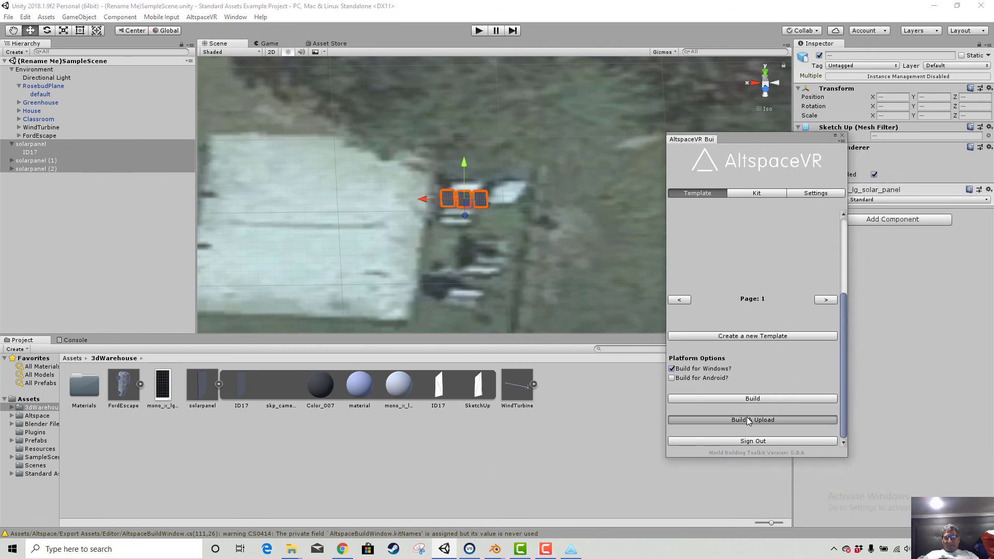
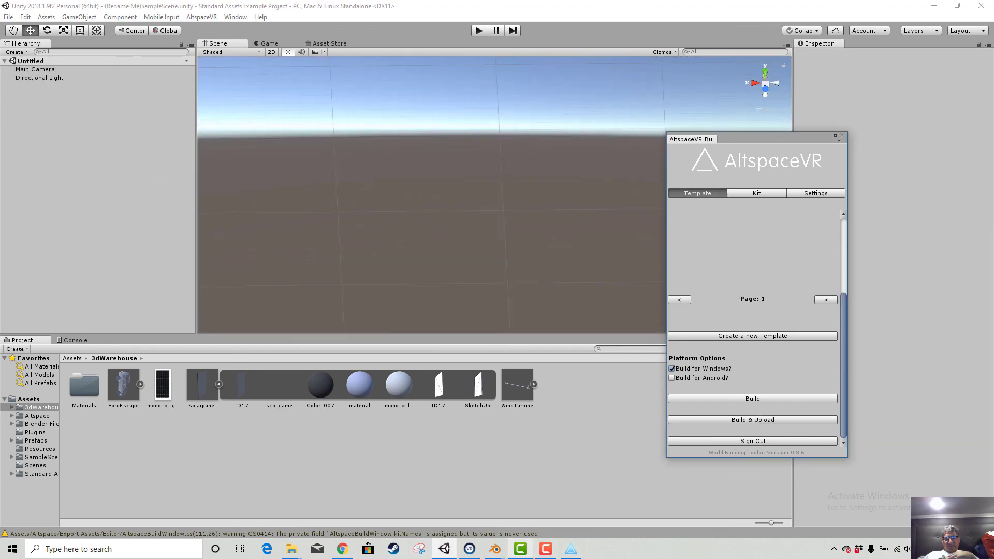
Switch to AltspaceVR and re-enter the space from the general settings to load the new build.
{"action": "mouse_move", "coordinate": [571, 551]}
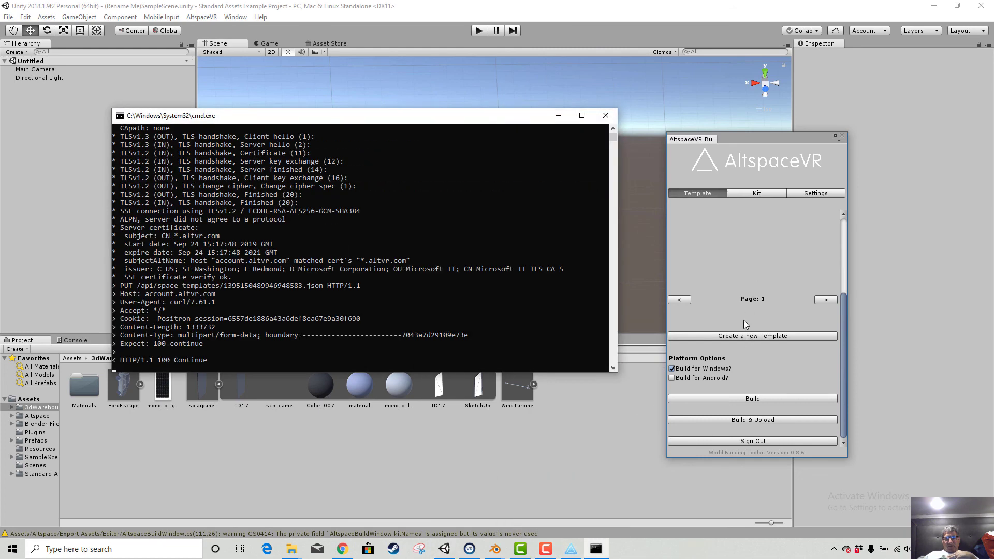
{"action": "left_click", "coordinate": [571, 550]}
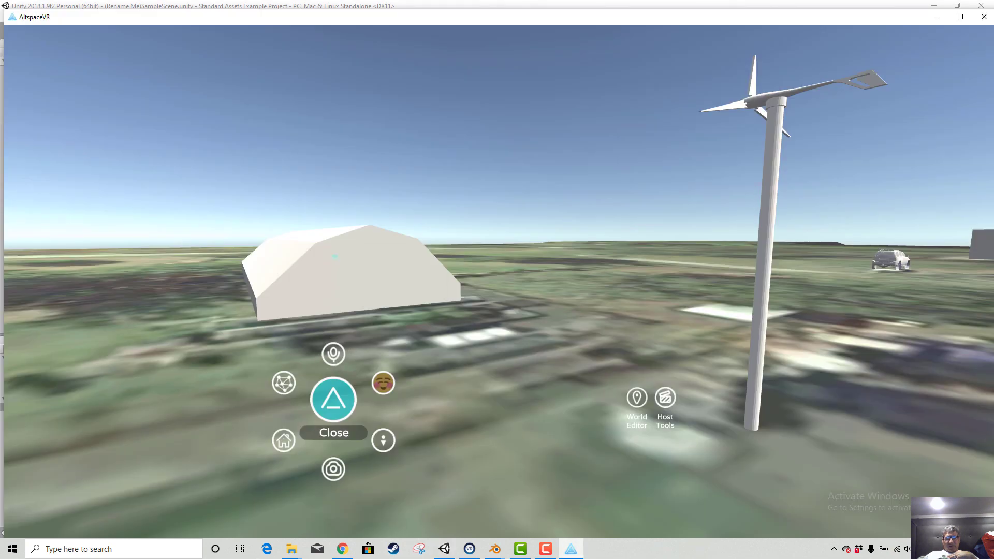
{"action": "left_click", "coordinate": [334, 399]}
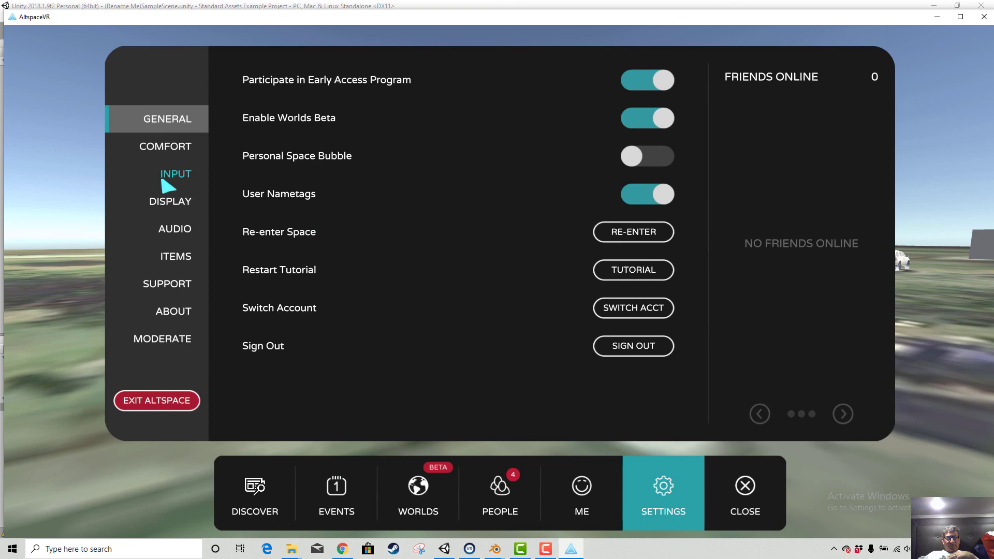
{"action": "left_click", "coordinate": [630, 233]}
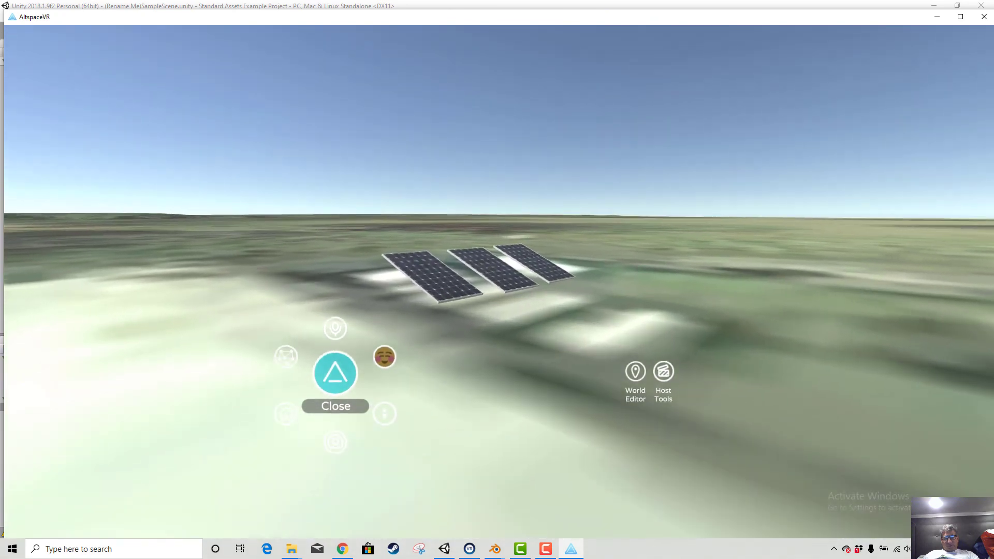
Walk around the three solar panels in the AltspaceVR world to inspect their texture, tilt, scale and placement.
{"action": "key", "text": "w"}
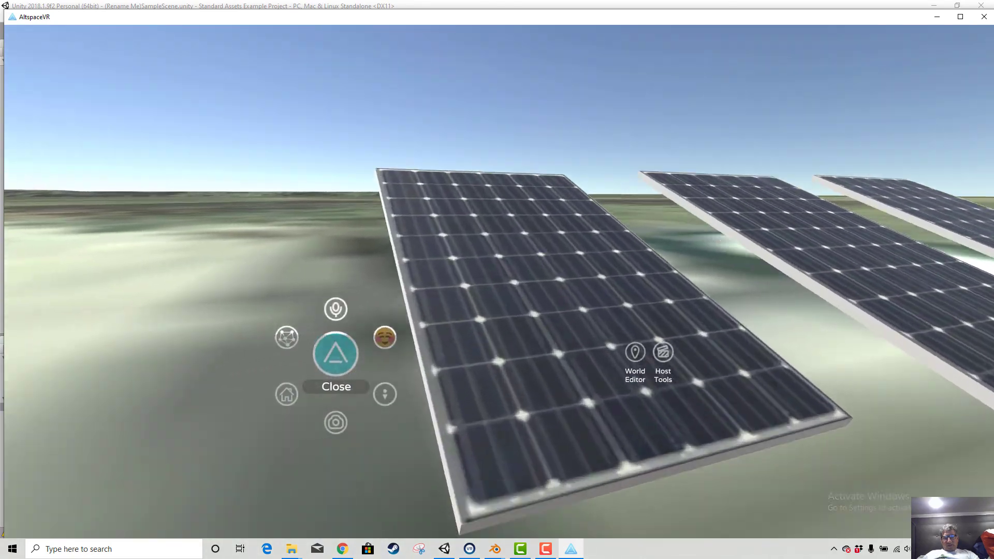
{"action": "key", "text": "w"}
{"action": "key", "text": "s"}
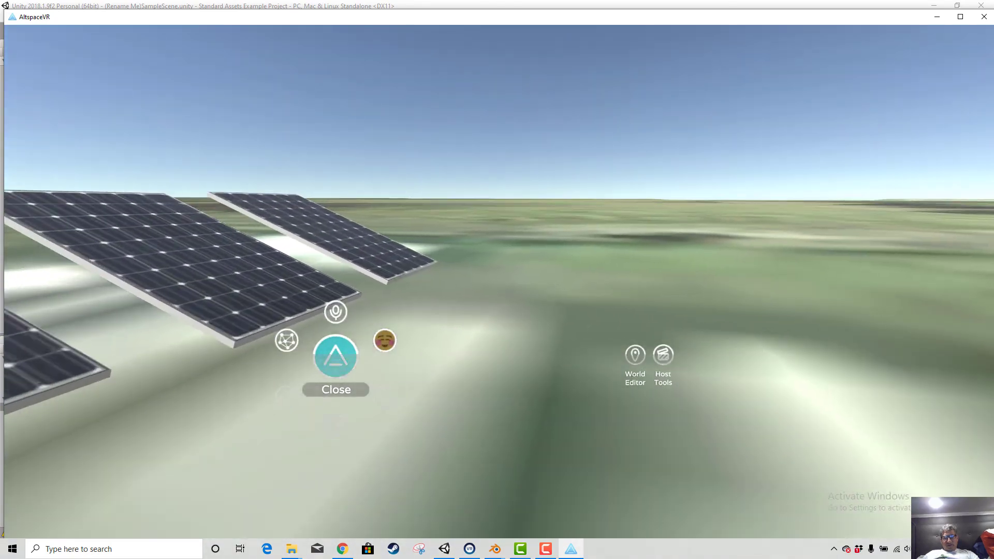
{"action": "key", "text": "w"}
{"action": "key", "text": "s"}
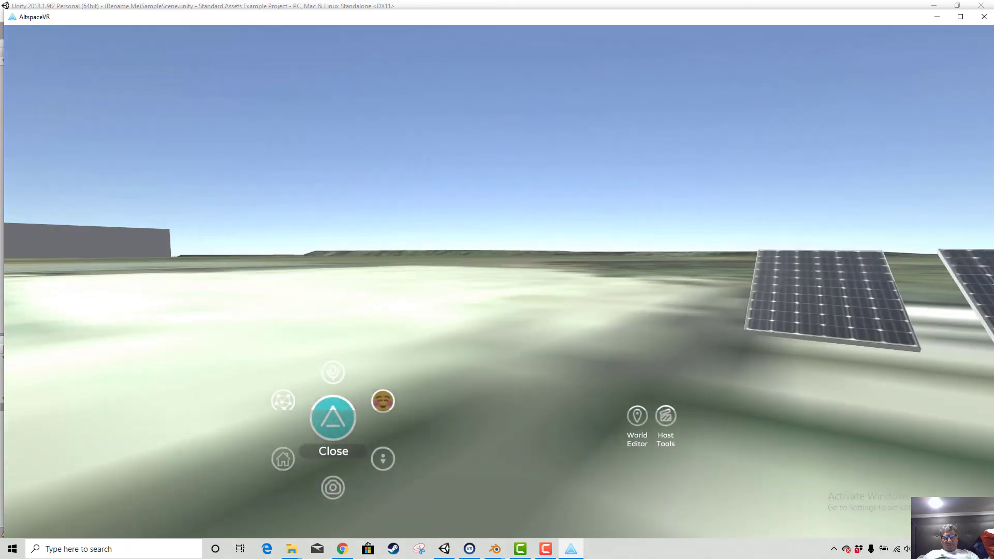
{"action": "key", "text": "s"}
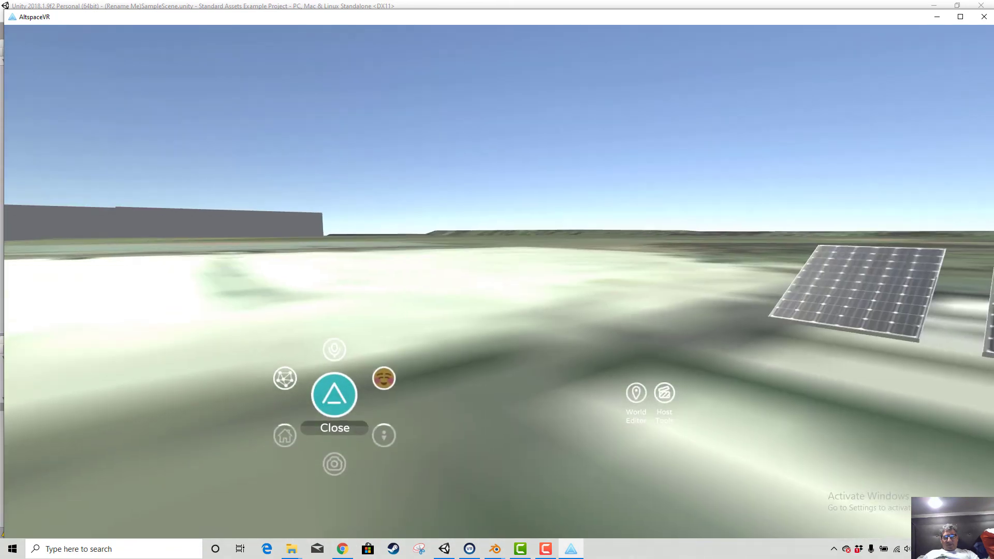
{"action": "key", "text": "w"}
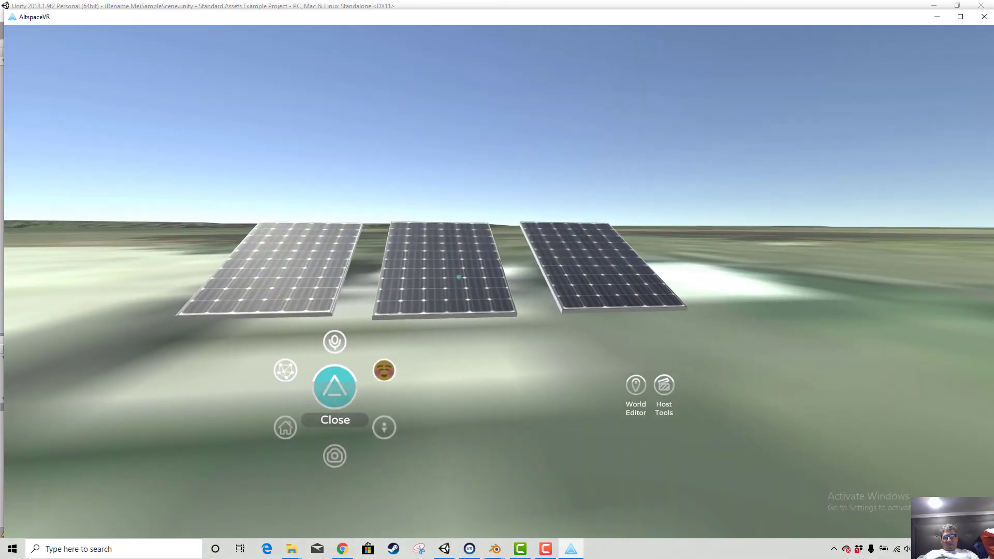